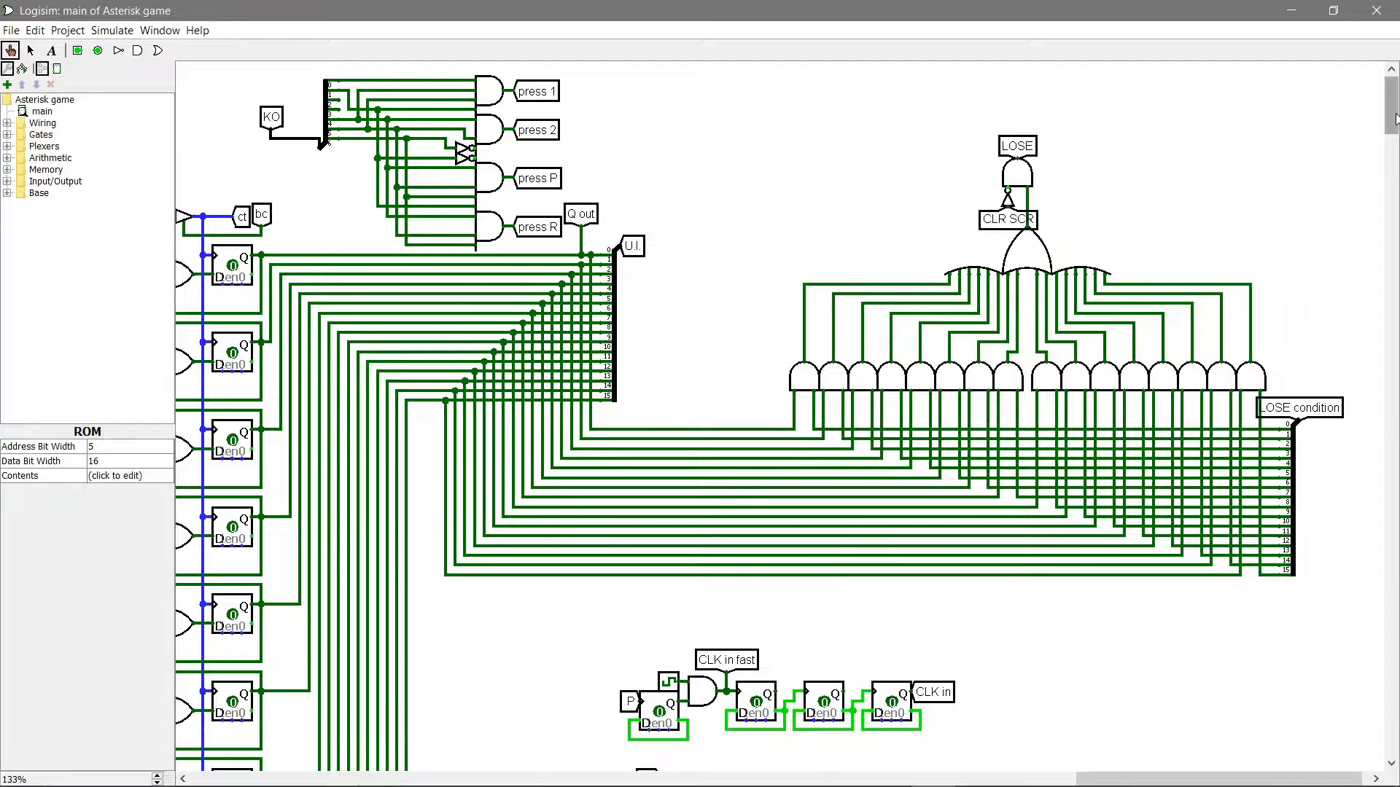
# Move the P tunnel slightly away from the clock input of the flip-flop that feeds the CLK in fast gate
pyautogui.scroll(-10, 524, 369)
pyautogui.scroll(3, 524, 369)
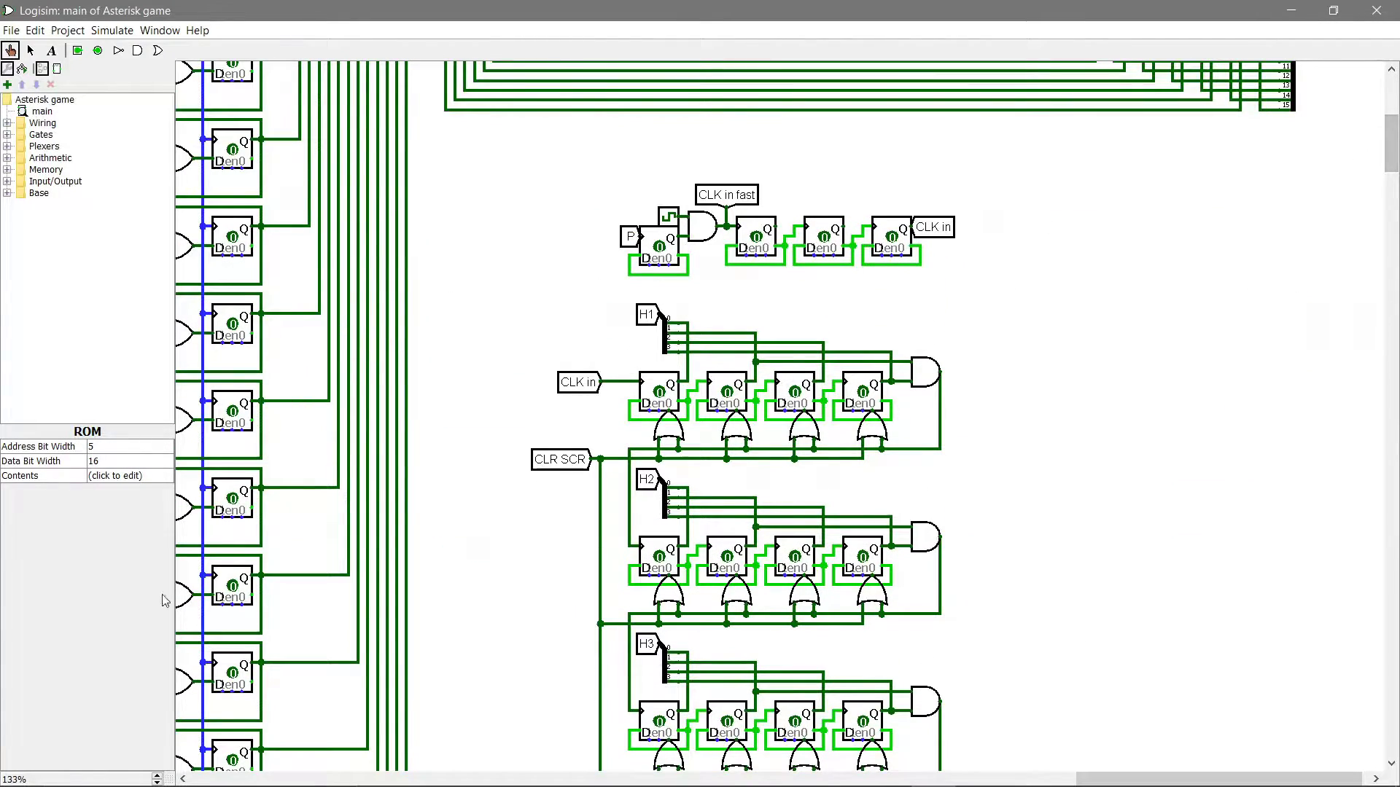
pyautogui.click(157, 776)
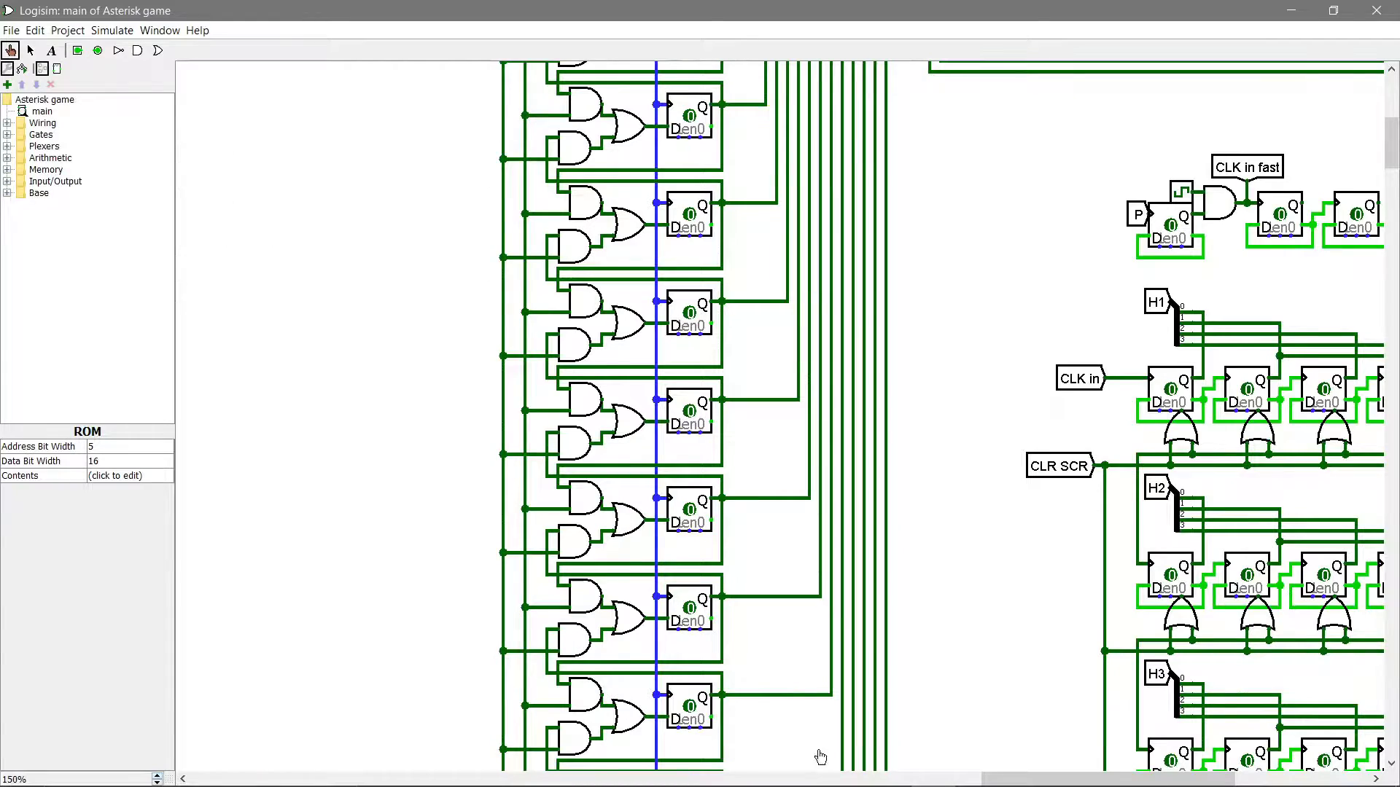
pyautogui.hscroll(5, 1181, 777)
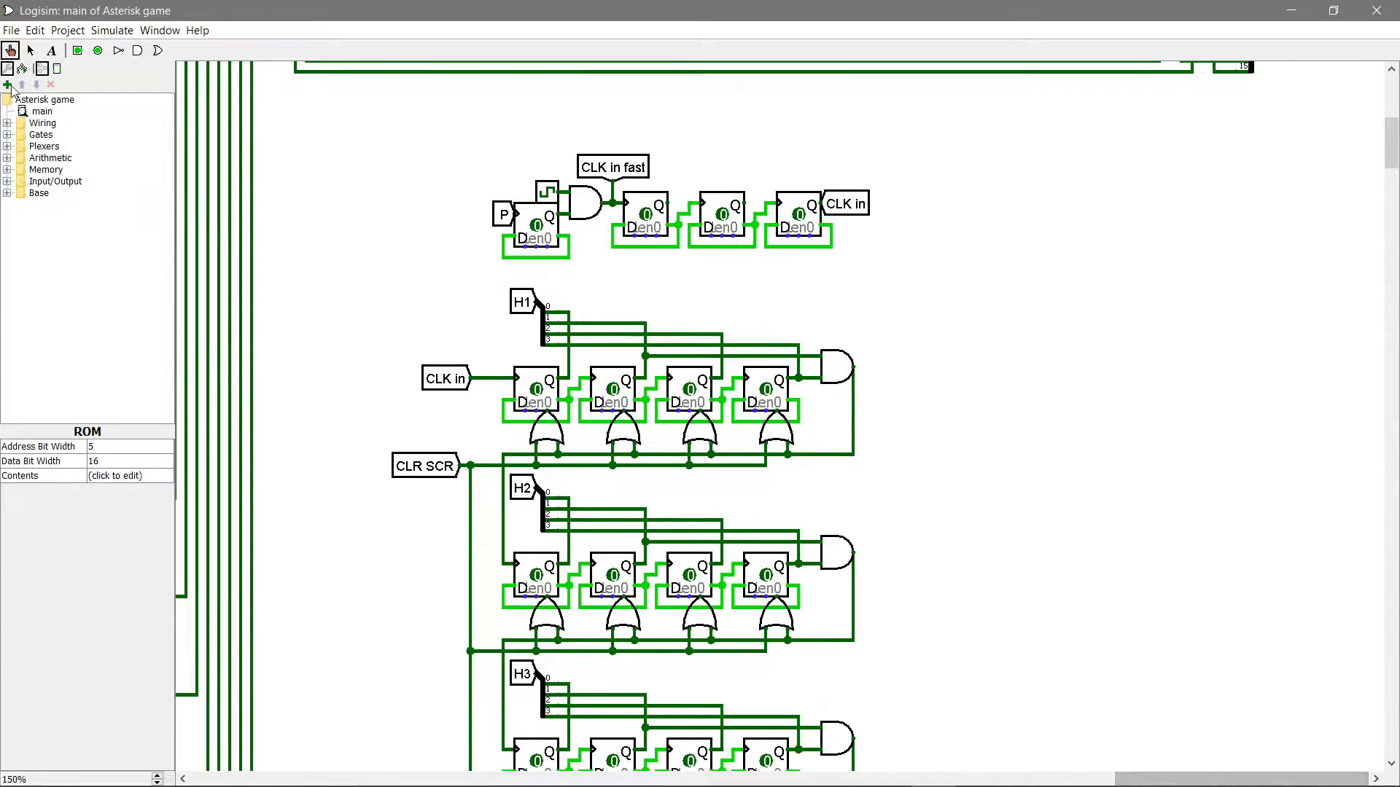
pyautogui.click(30, 49)
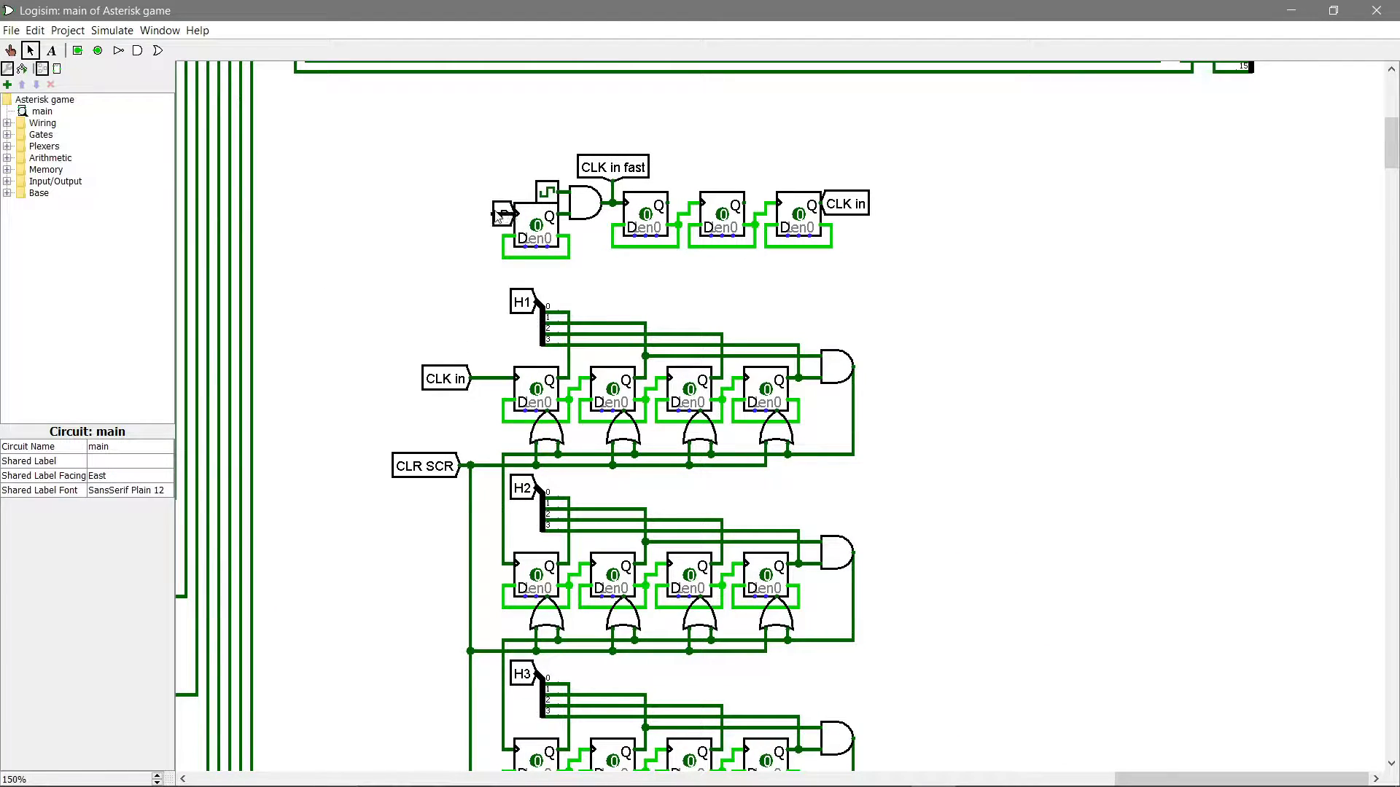
pyautogui.moveTo(495, 223); pyautogui.dragTo(494, 219)
pyautogui.moveTo(494, 219); pyautogui.dragTo(483, 213)
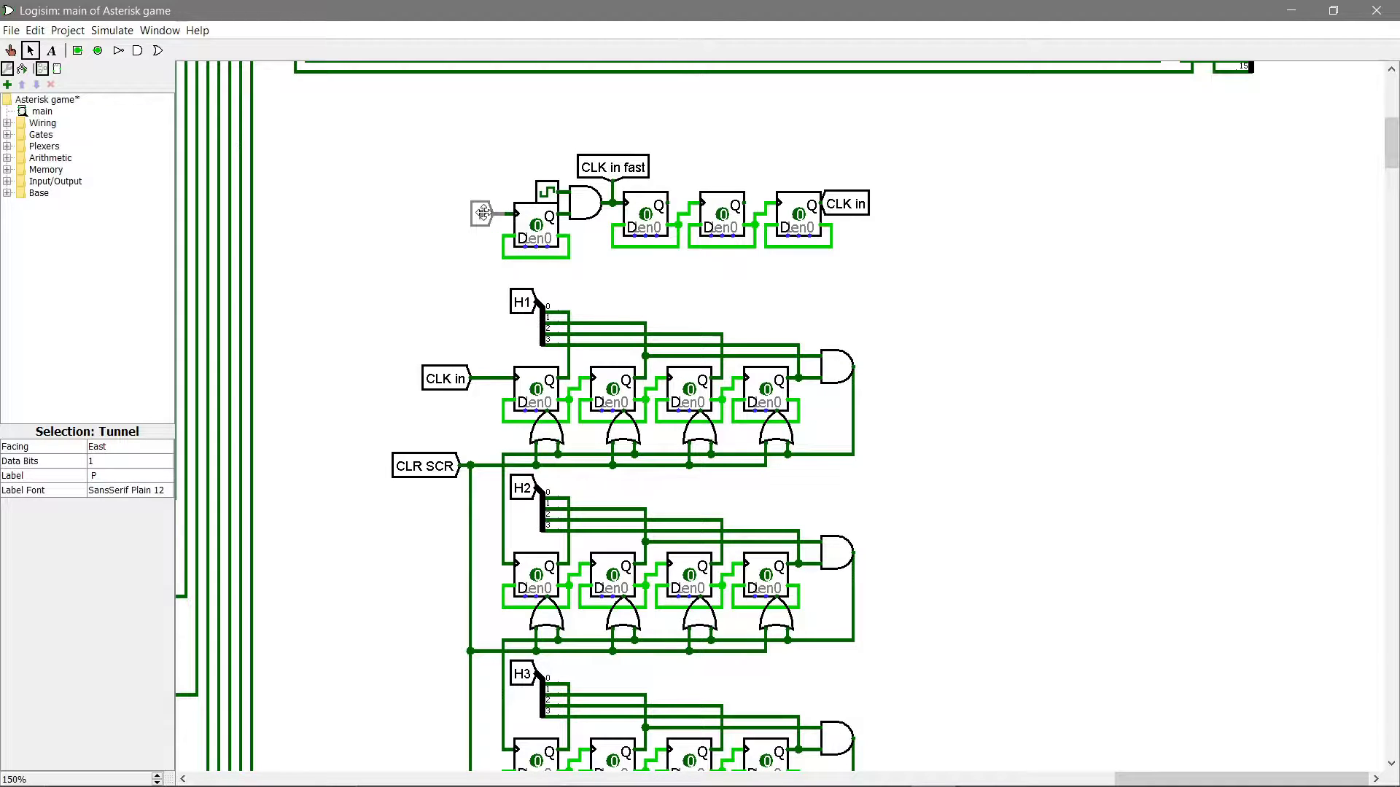
pyautogui.click(483, 212)
# Delete the stray wire branching above the P tunnel and move the tunnel back against the flip-flop's clock input
pyautogui.moveTo(509, 214); pyautogui.dragTo(467, 130)
pyautogui.click(503, 128)
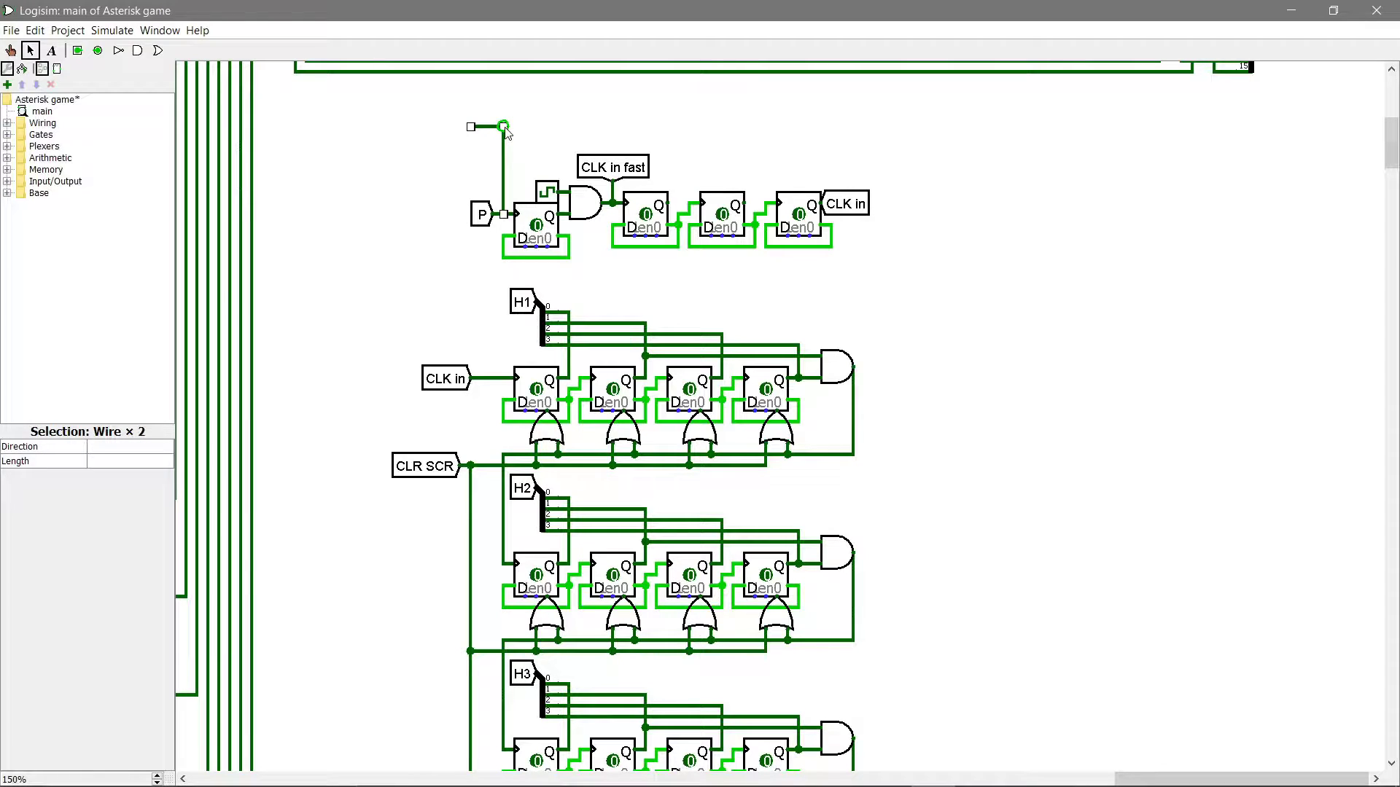
pyautogui.press('Delete')
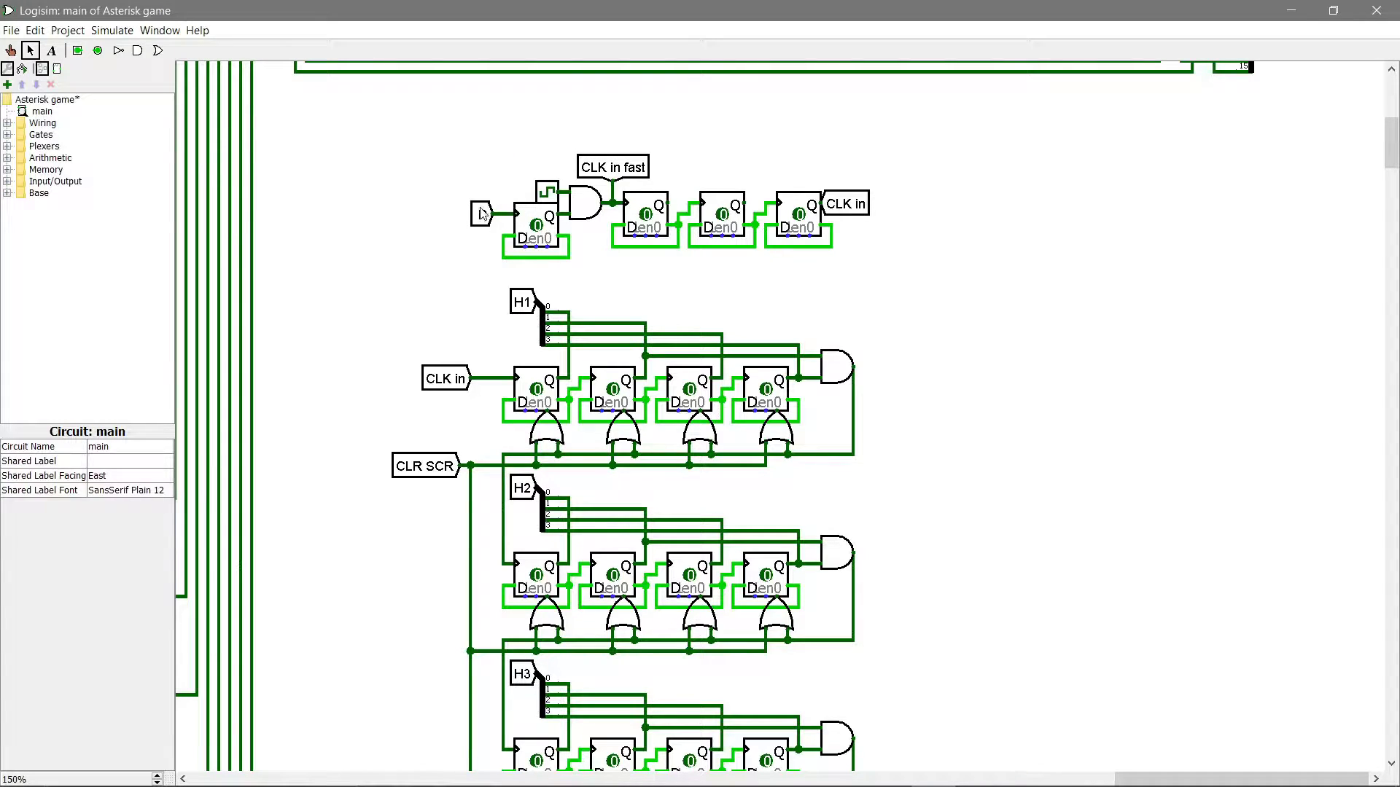
pyautogui.moveTo(473, 214); pyautogui.dragTo(494, 215)
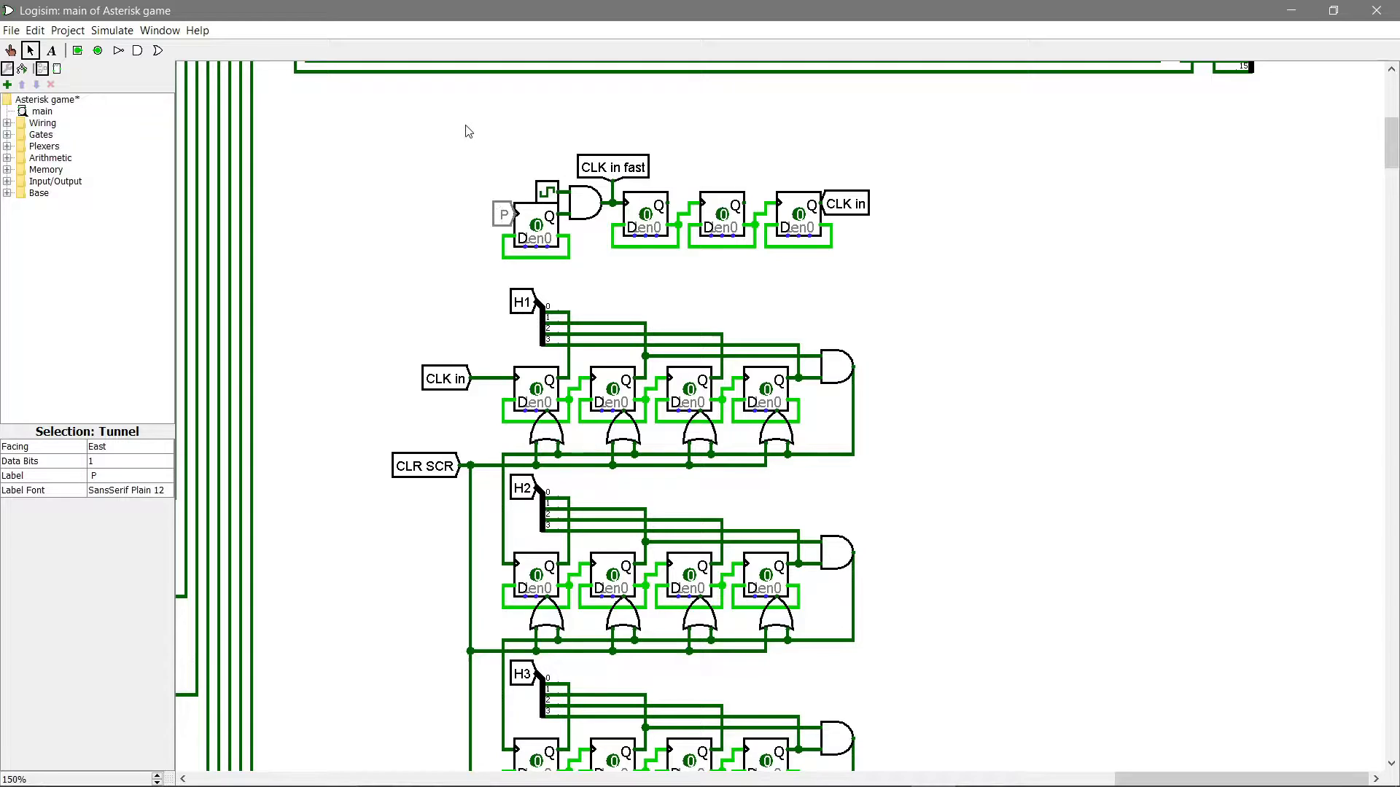
pyautogui.click(500, 155)
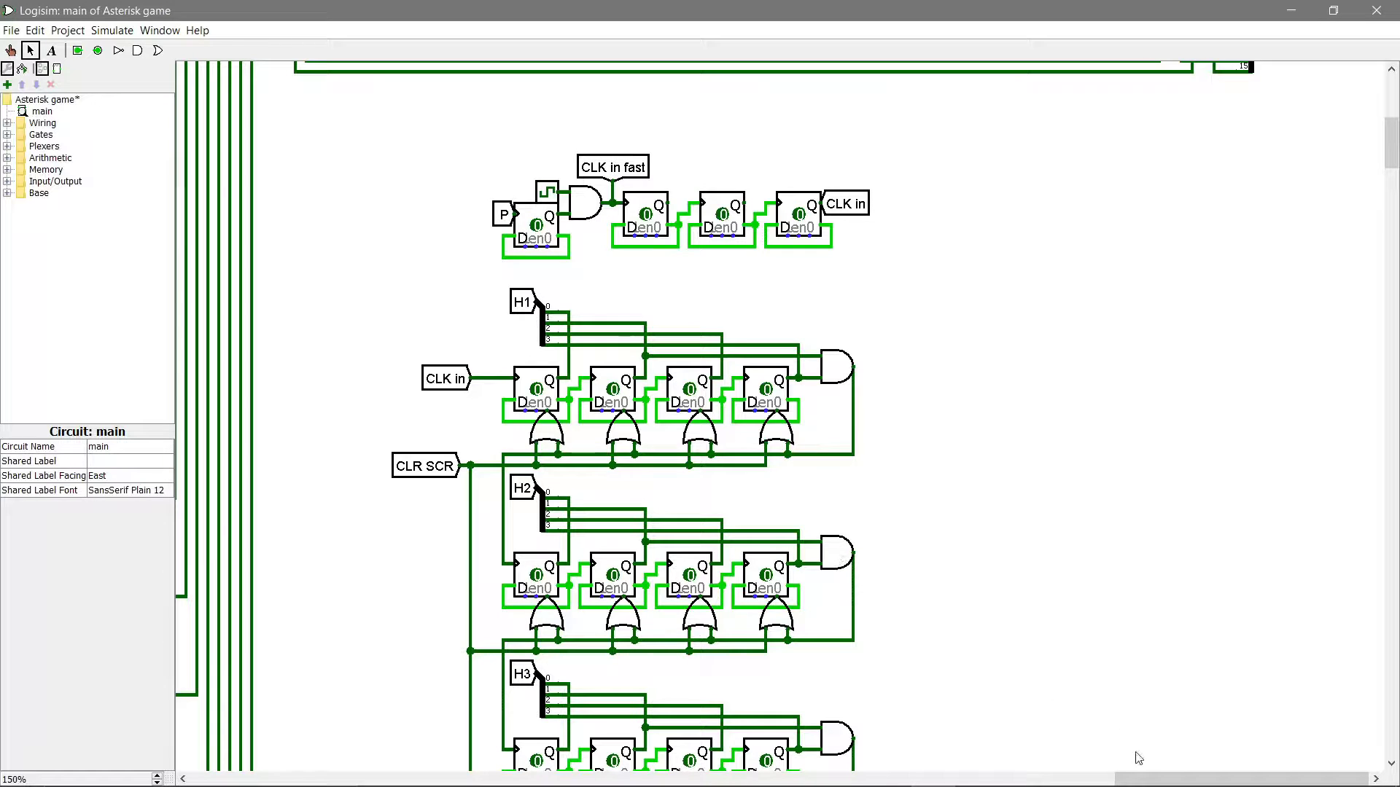
# Poke the PAUSE button repeatedly to test how it toggles the flip-flop driven by the P tunnel
pyautogui.moveTo(1146, 779); pyautogui.dragTo(850, 778)
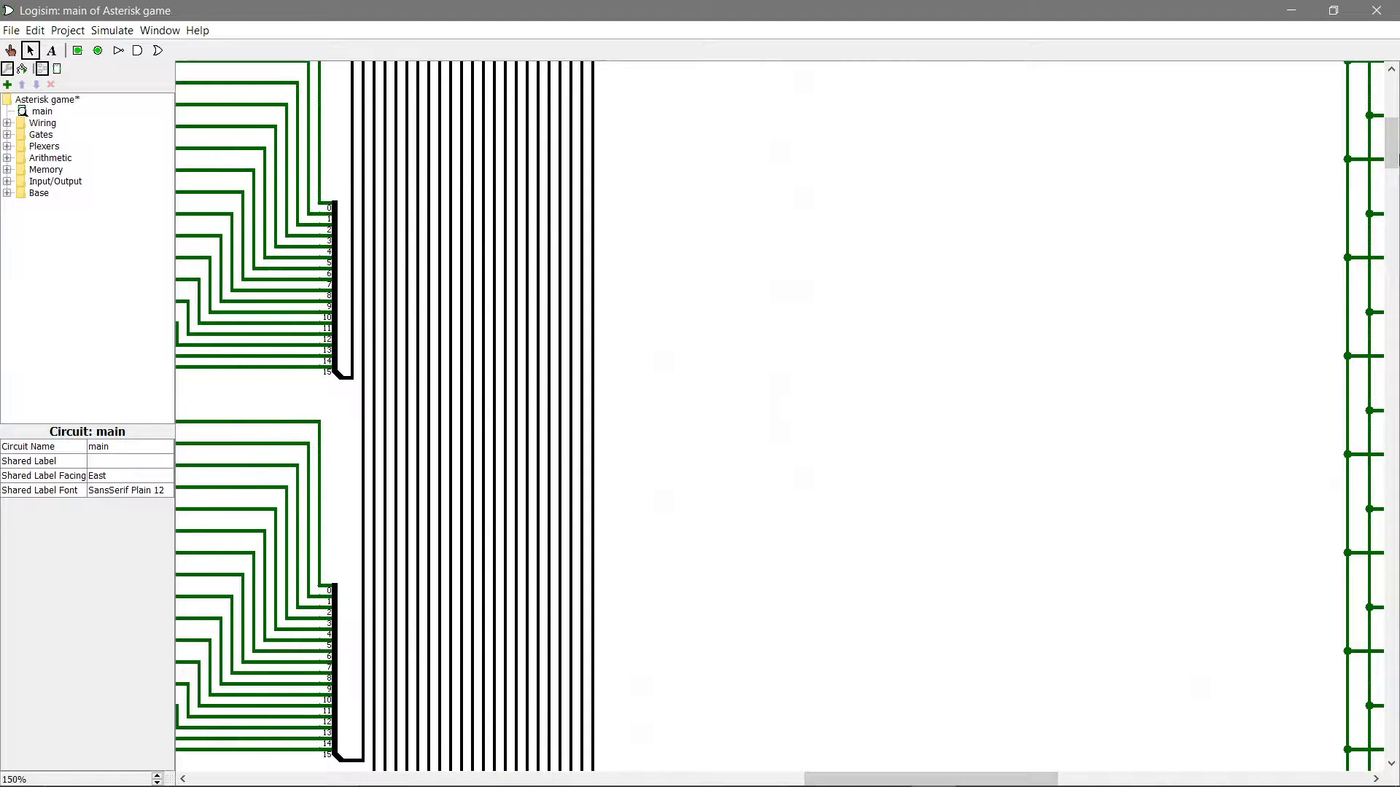
pyautogui.moveTo(1392, 145); pyautogui.dragTo(1392, 102)
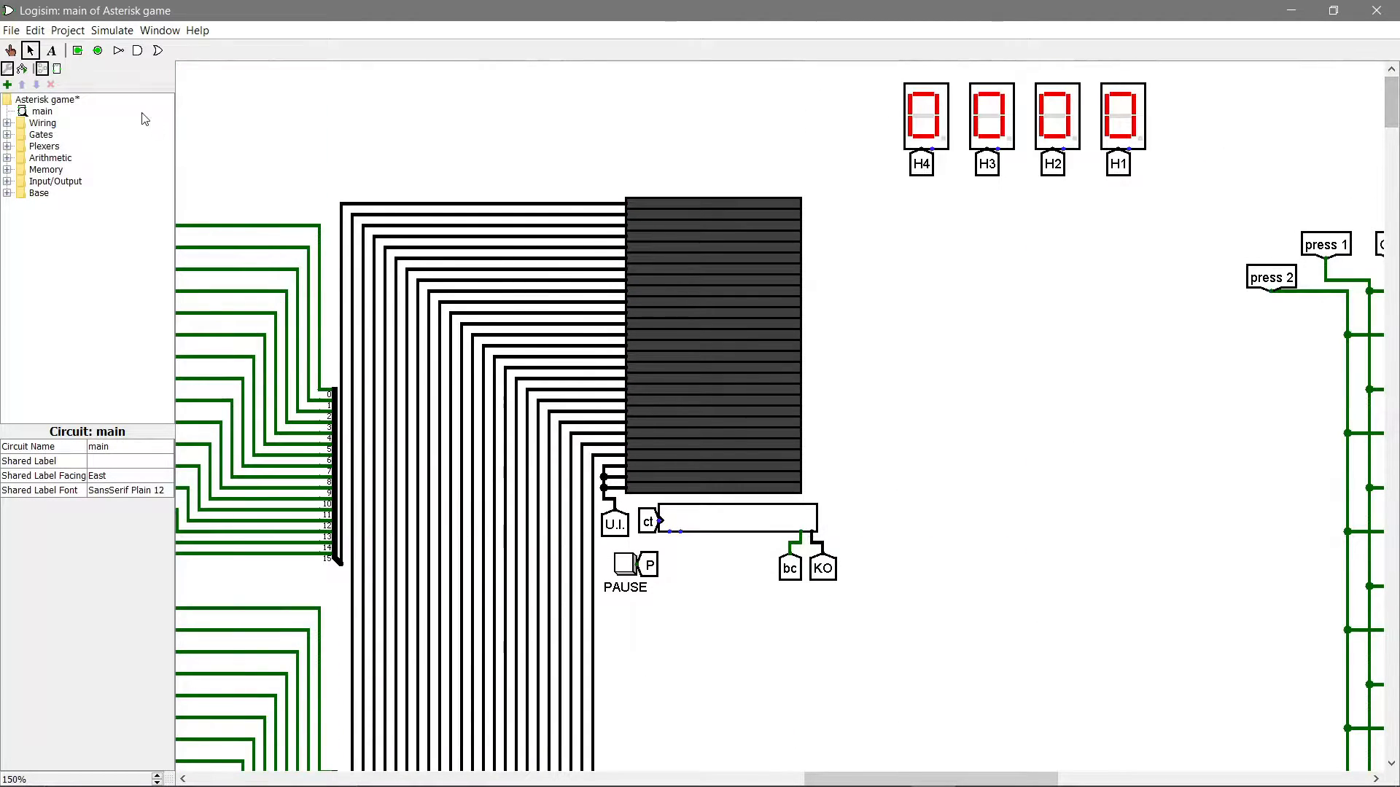
pyautogui.click(11, 50)
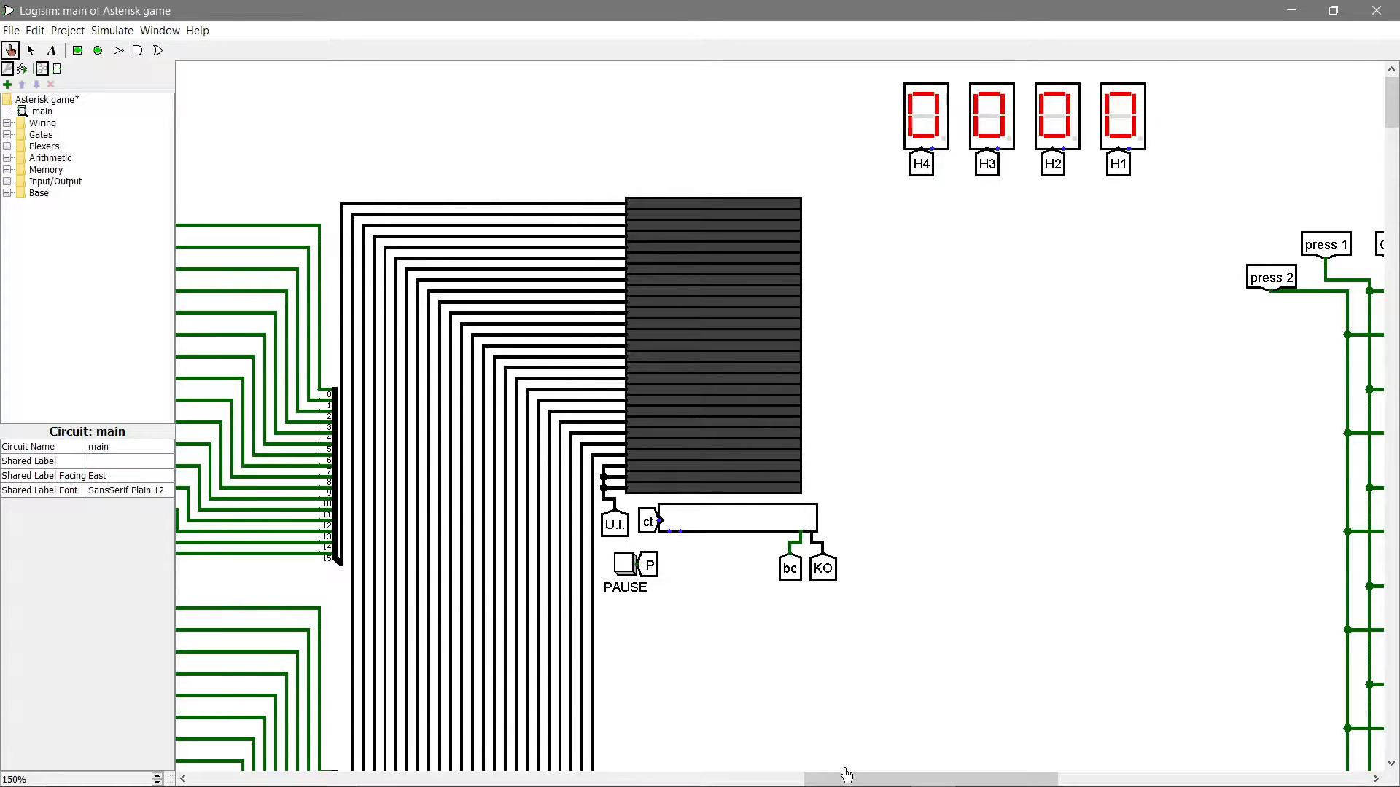
pyautogui.moveTo(847, 774); pyautogui.dragTo(903, 775)
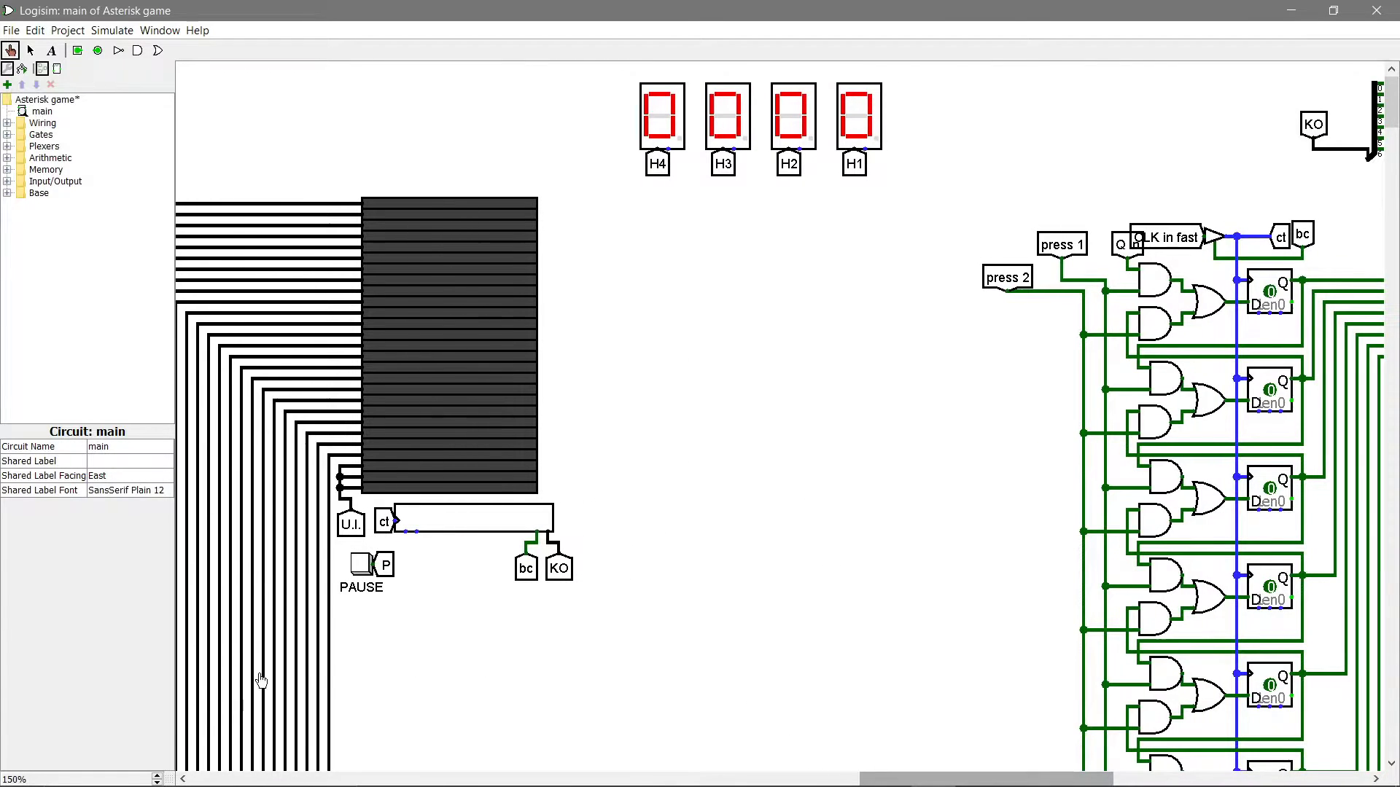
pyautogui.click(157, 783)
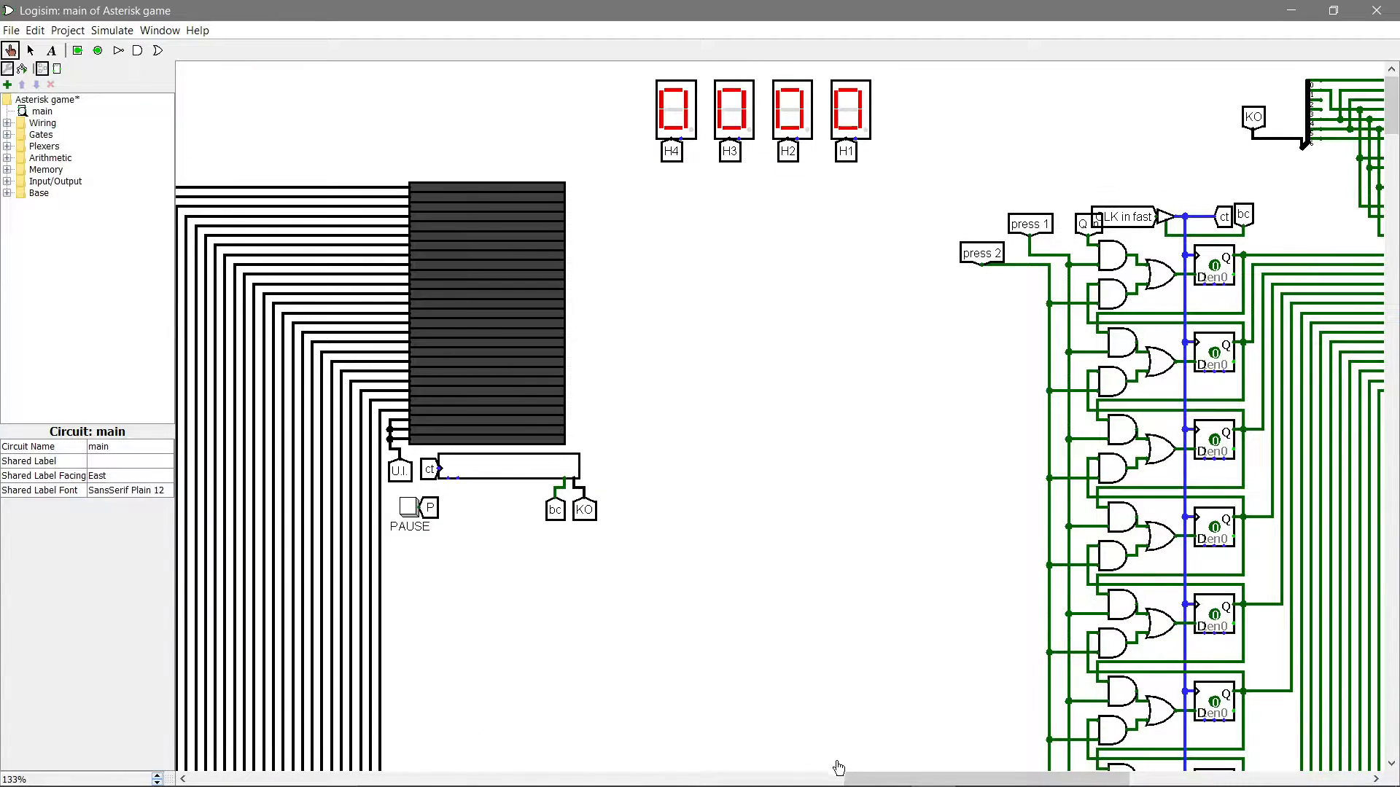
pyautogui.moveTo(837, 775); pyautogui.dragTo(923, 776)
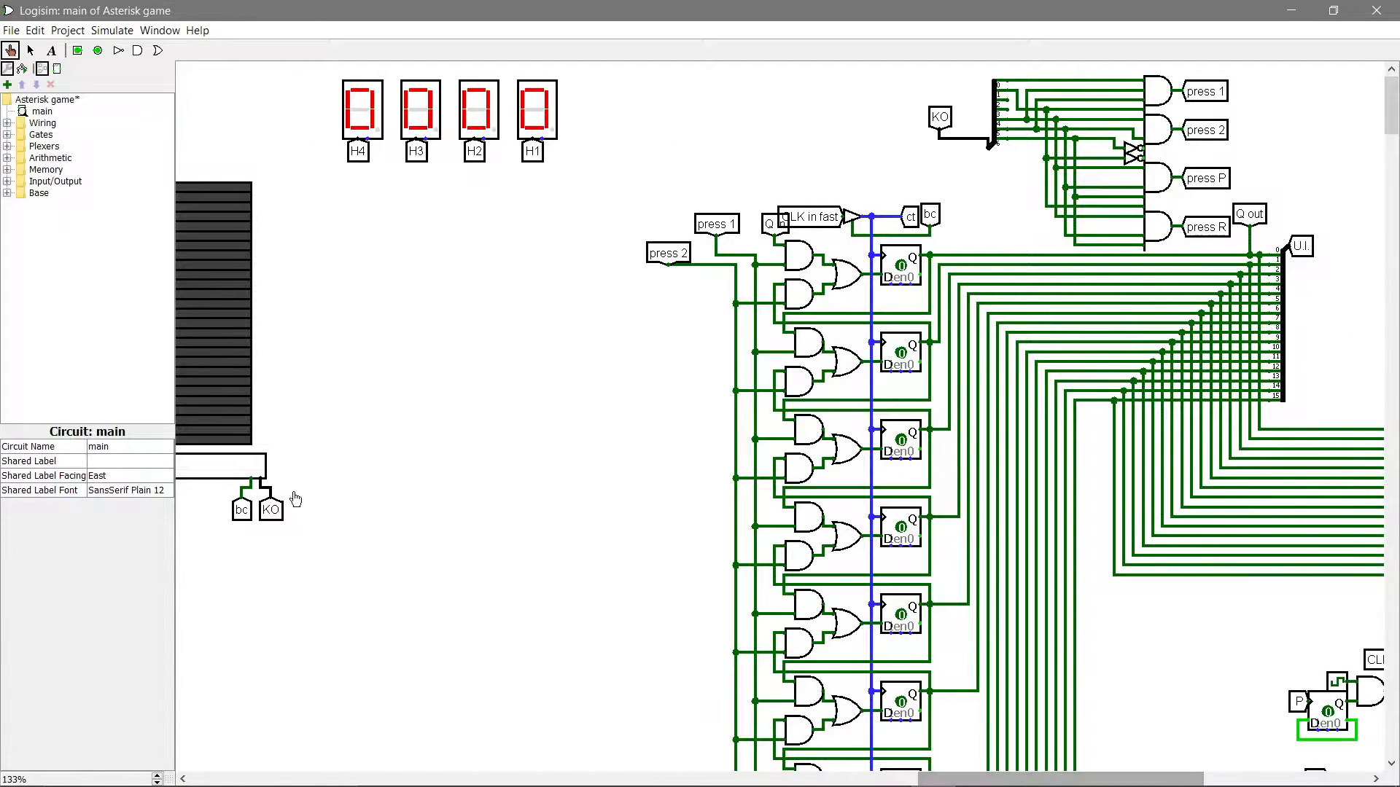
pyautogui.click(156, 782)
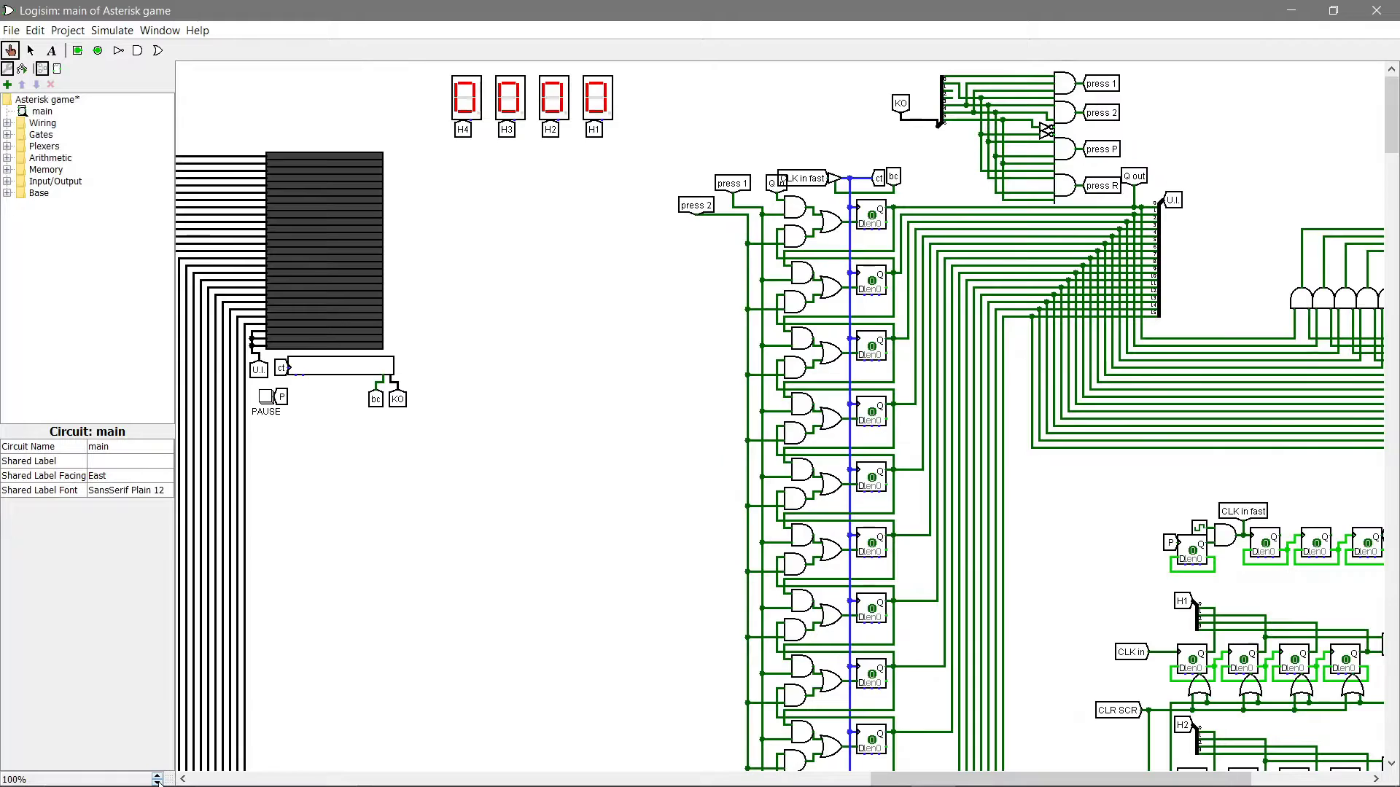
pyautogui.click(267, 400)
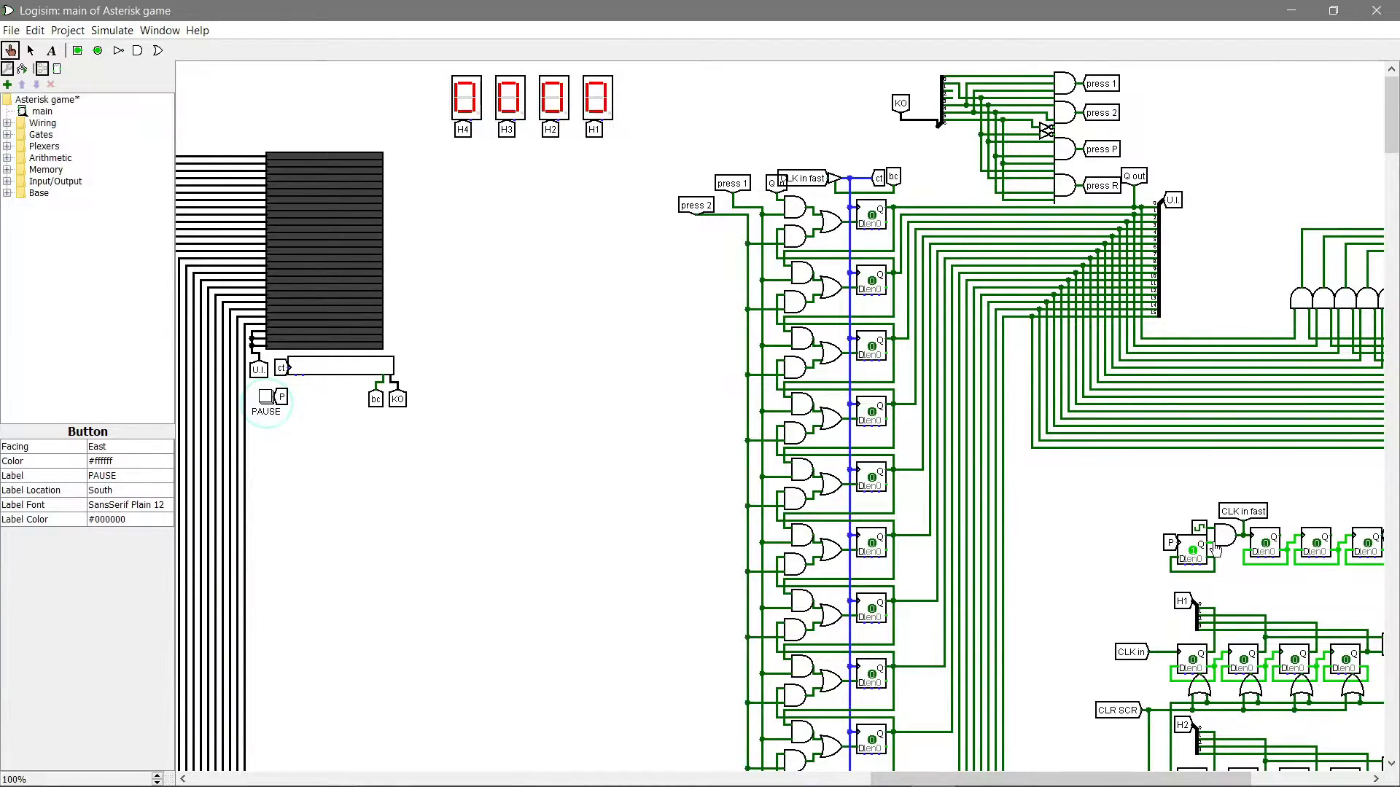
pyautogui.click(264, 398)
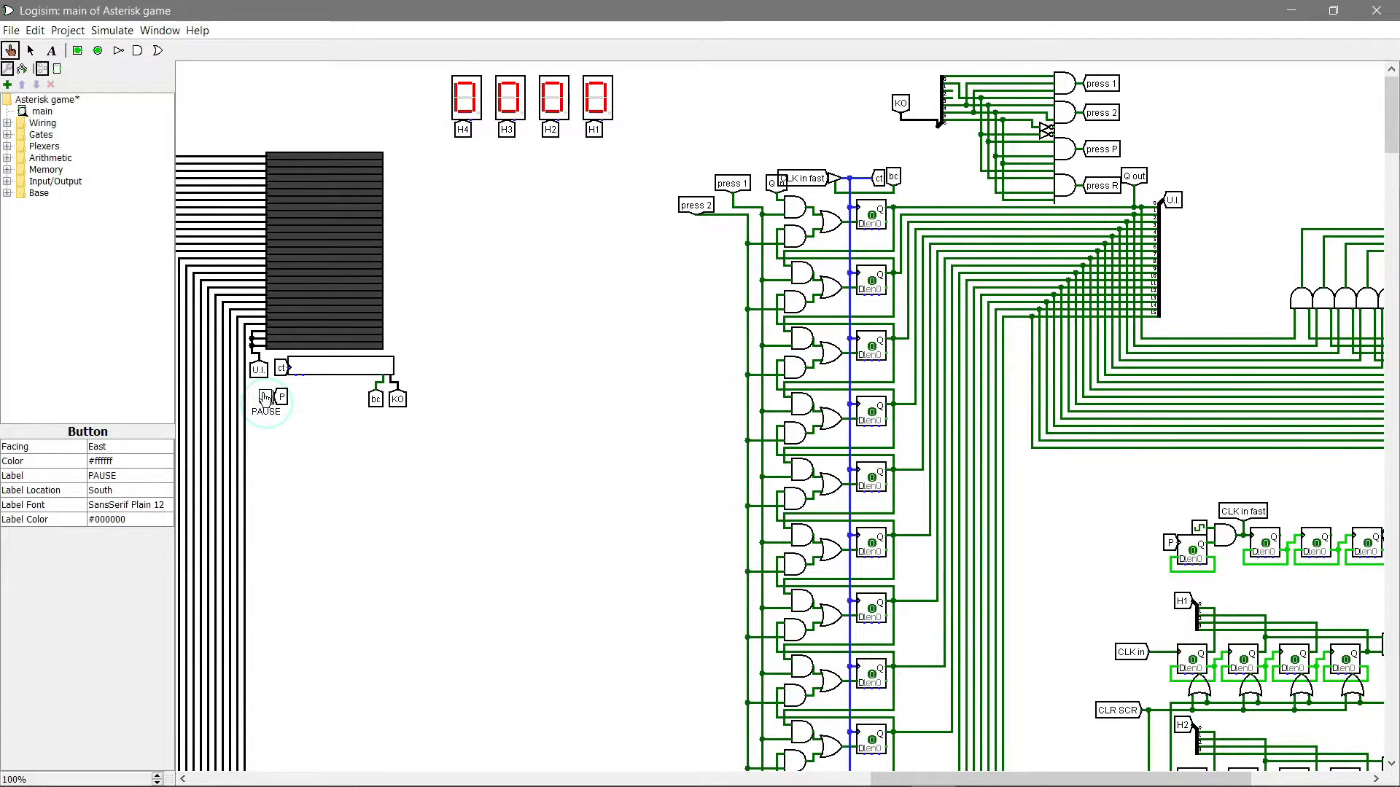
pyautogui.click(266, 399)
pyautogui.click(266, 399)
pyautogui.click(266, 399)
pyautogui.click(265, 398)
pyautogui.click(265, 399)
pyautogui.click(265, 399)
pyautogui.click(265, 399)
pyautogui.click(265, 399)
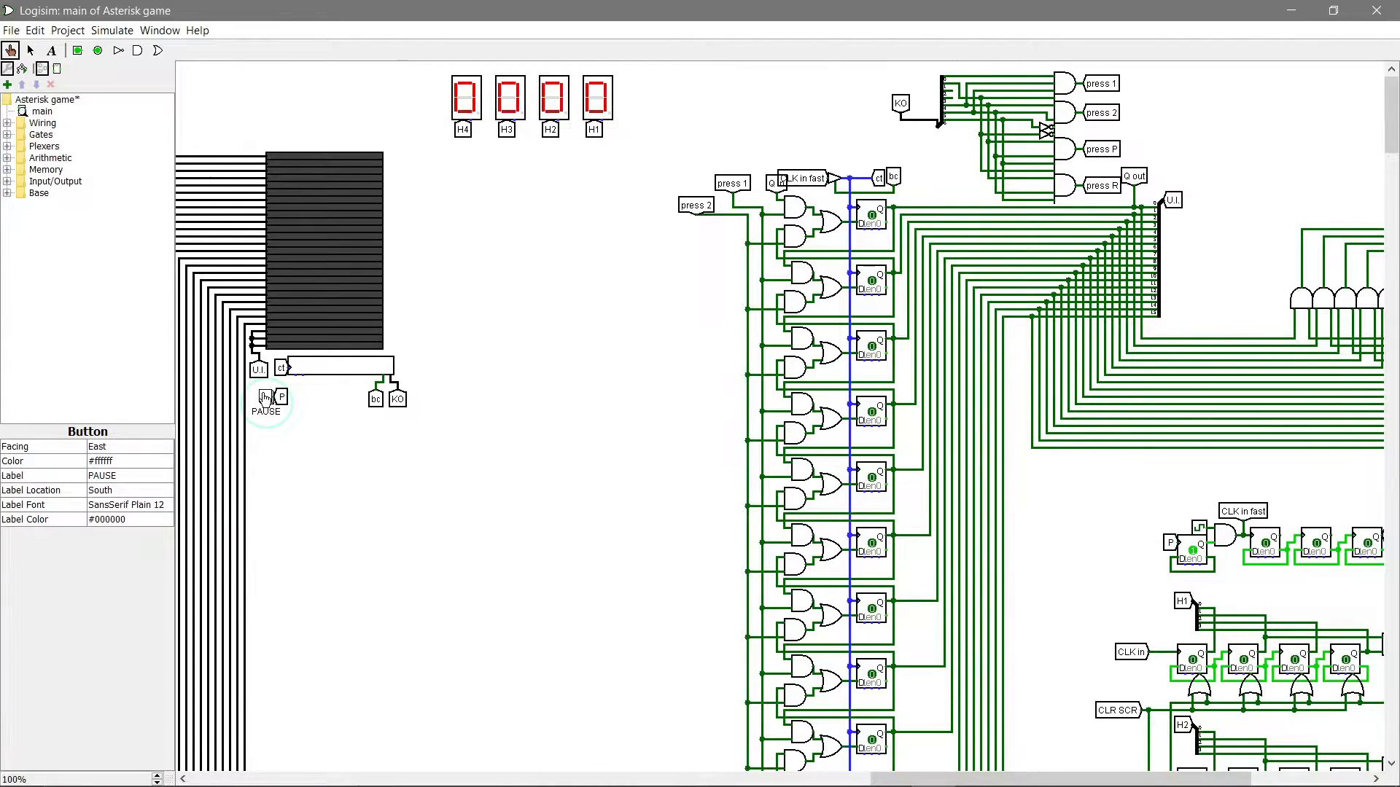
pyautogui.click(265, 399)
pyautogui.click(265, 399)
pyautogui.click(265, 399)
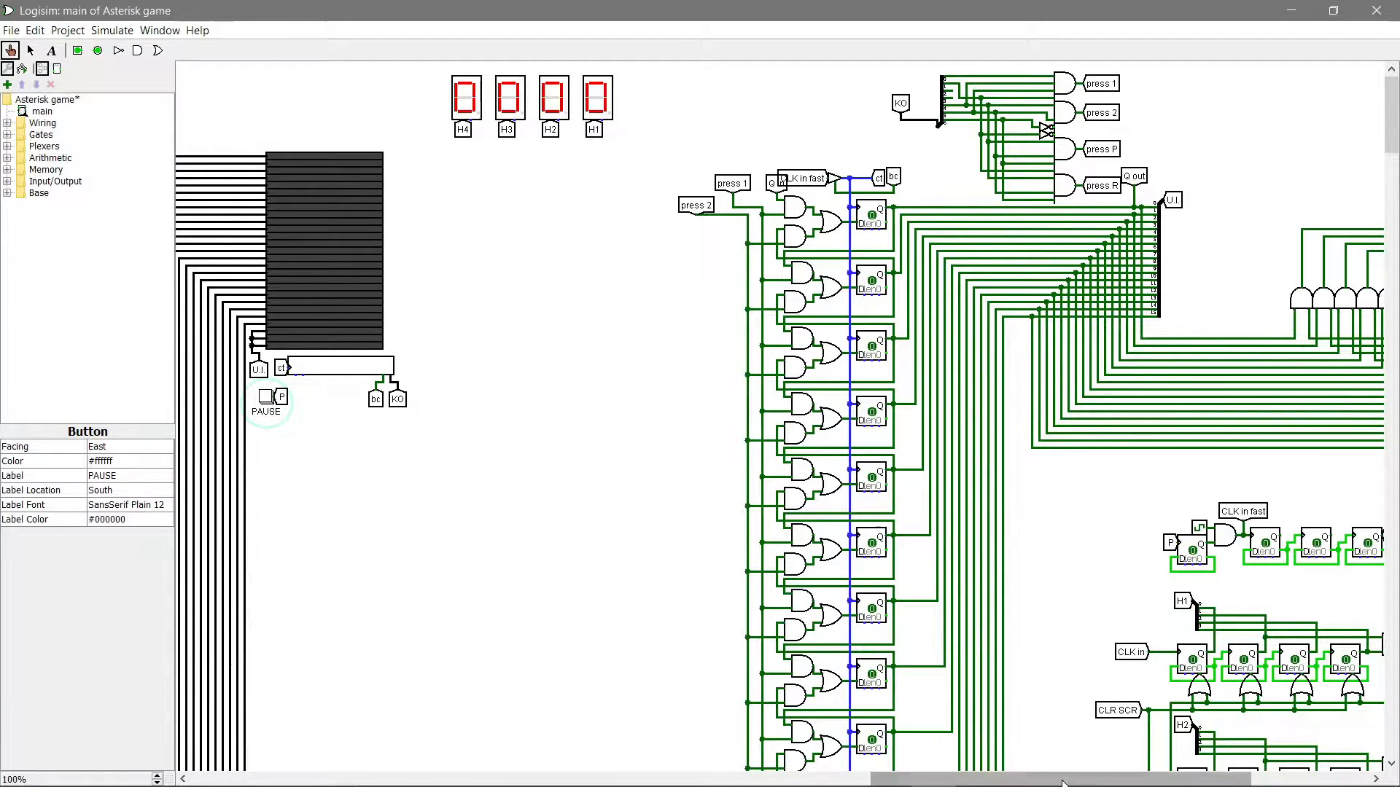
# Examine the clock source with its CLK in fast and CLK in outputs, and the ROM and flip-flop matrix clocked by CLK in
pyautogui.moveTo(1094, 779); pyautogui.dragTo(1213, 783)
pyautogui.click(828, 527)
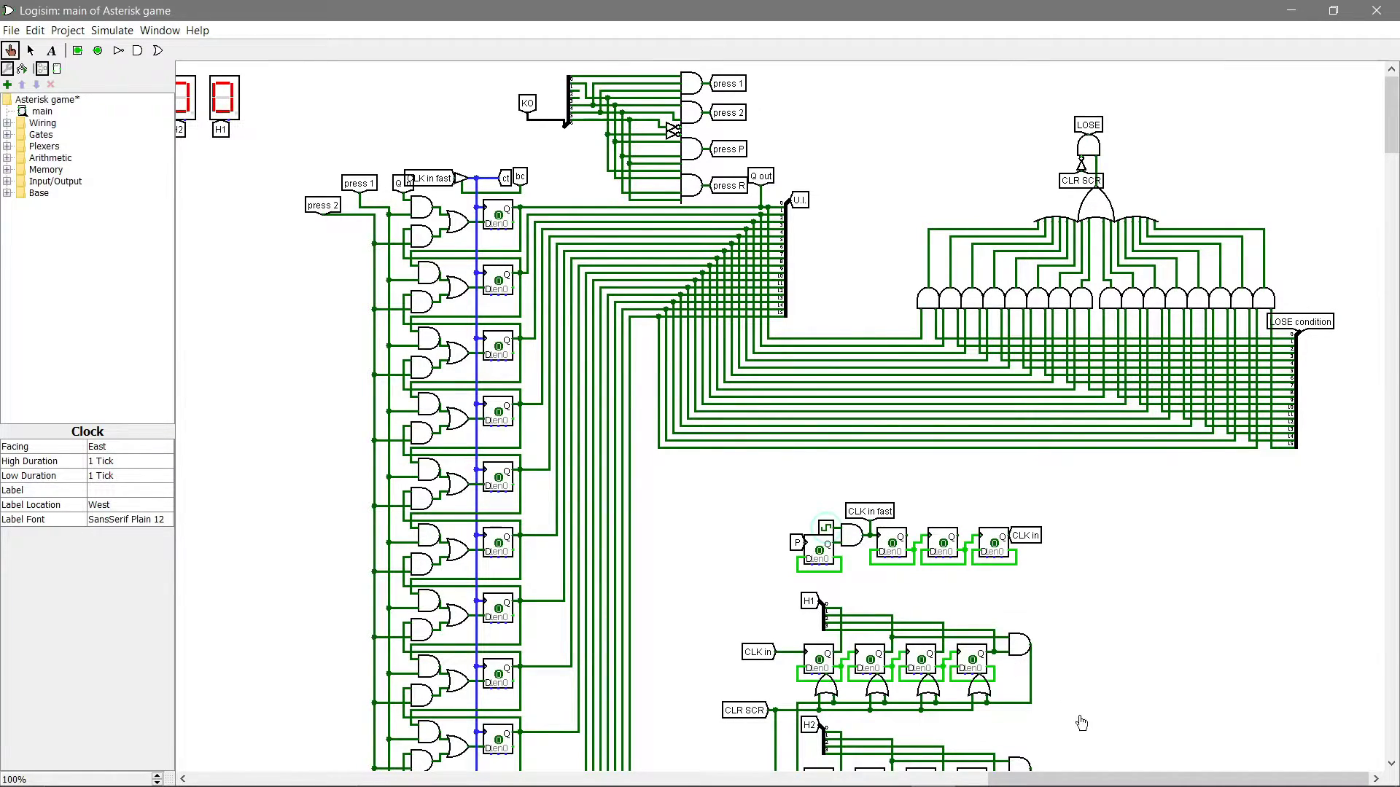
pyautogui.moveTo(1084, 781); pyautogui.dragTo(1037, 783)
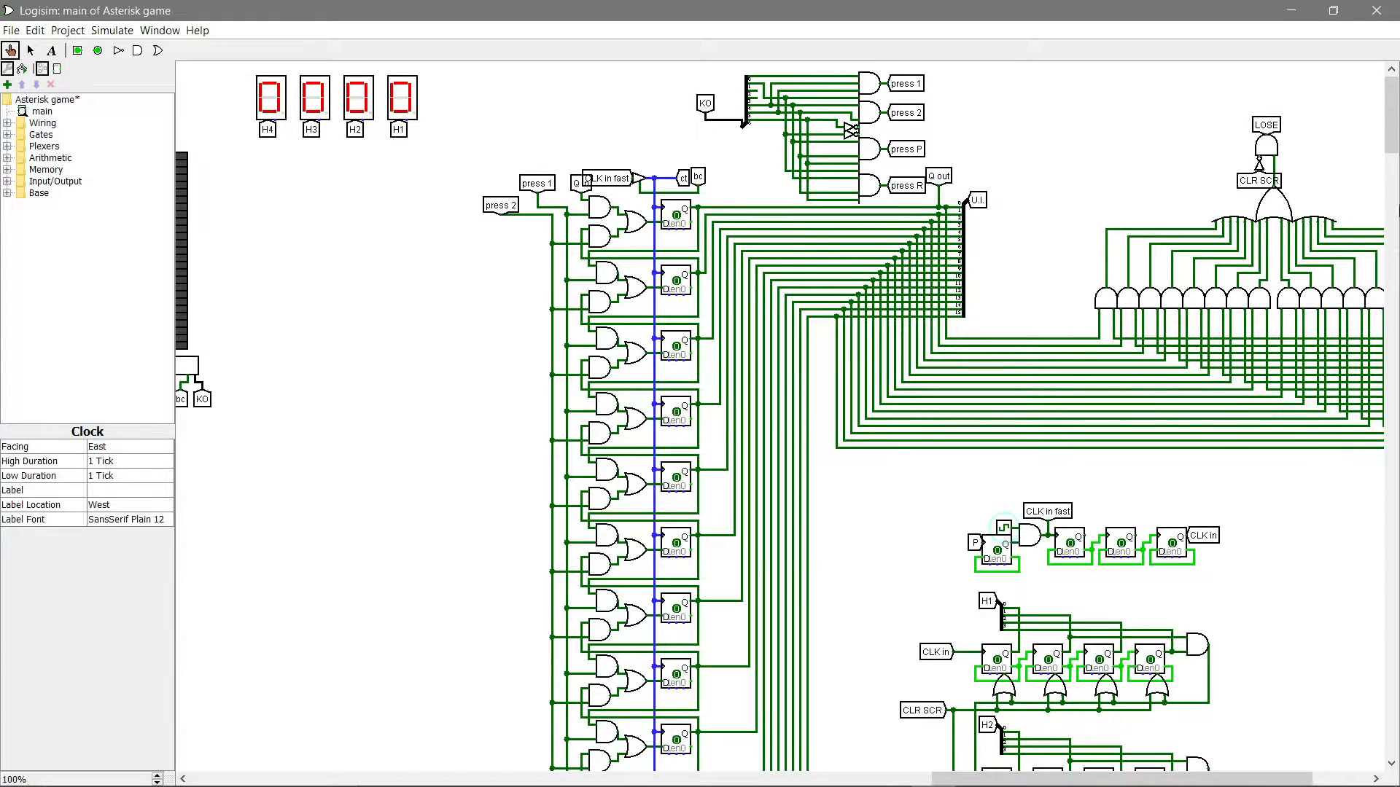
pyautogui.moveTo(1396, 131); pyautogui.dragTo(1395, 141)
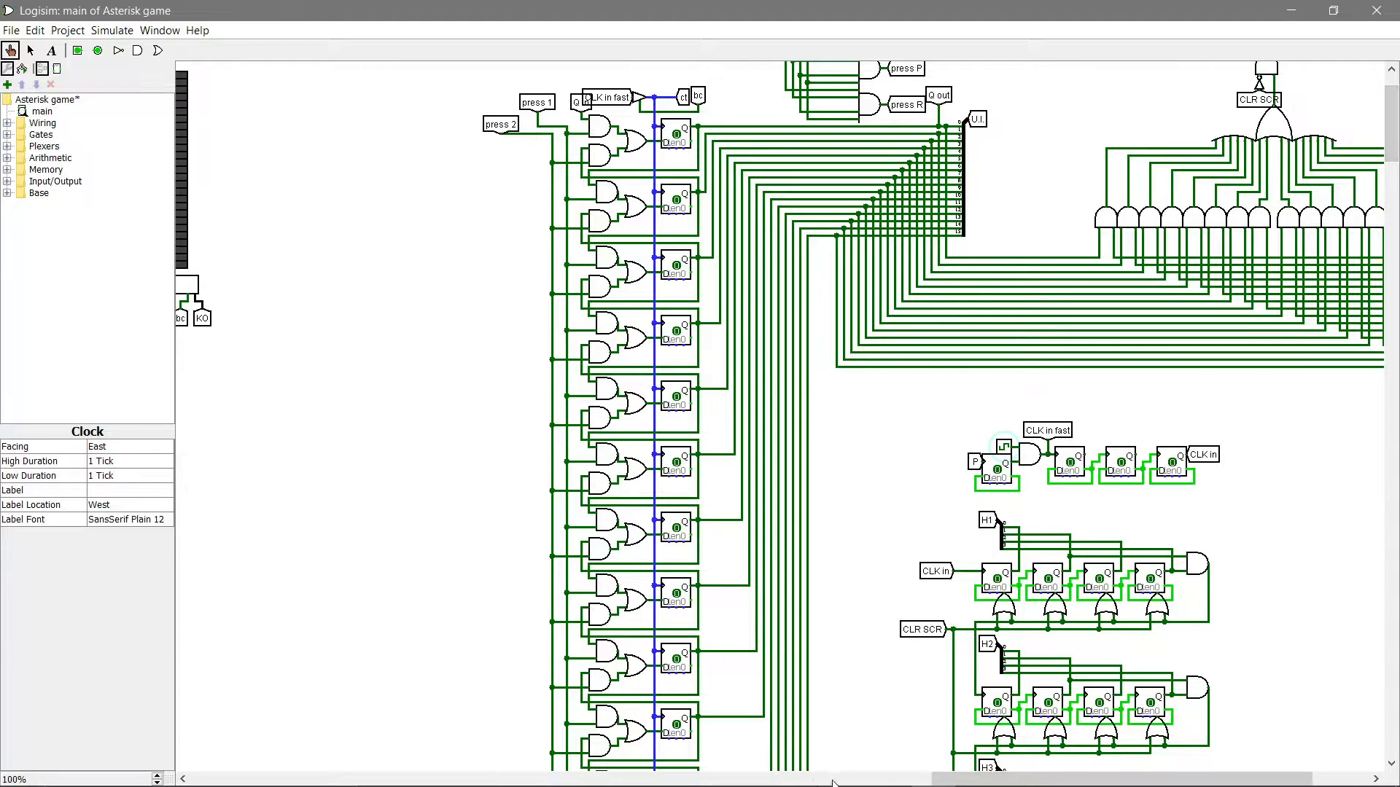
pyautogui.moveTo(809, 784)
pyautogui.moveTo(945, 779); pyautogui.dragTo(184, 760)
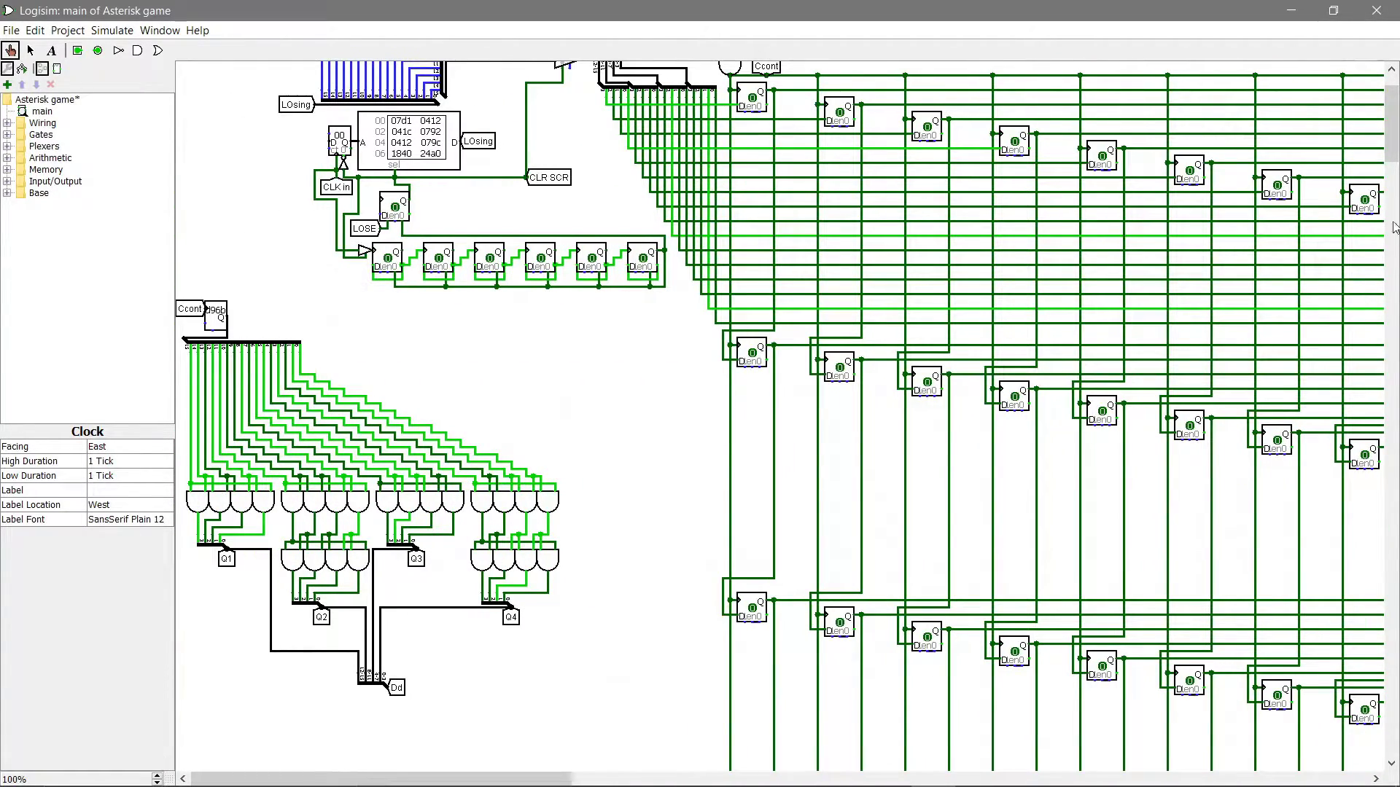
pyautogui.moveTo(1393, 144); pyautogui.dragTo(1392, 131)
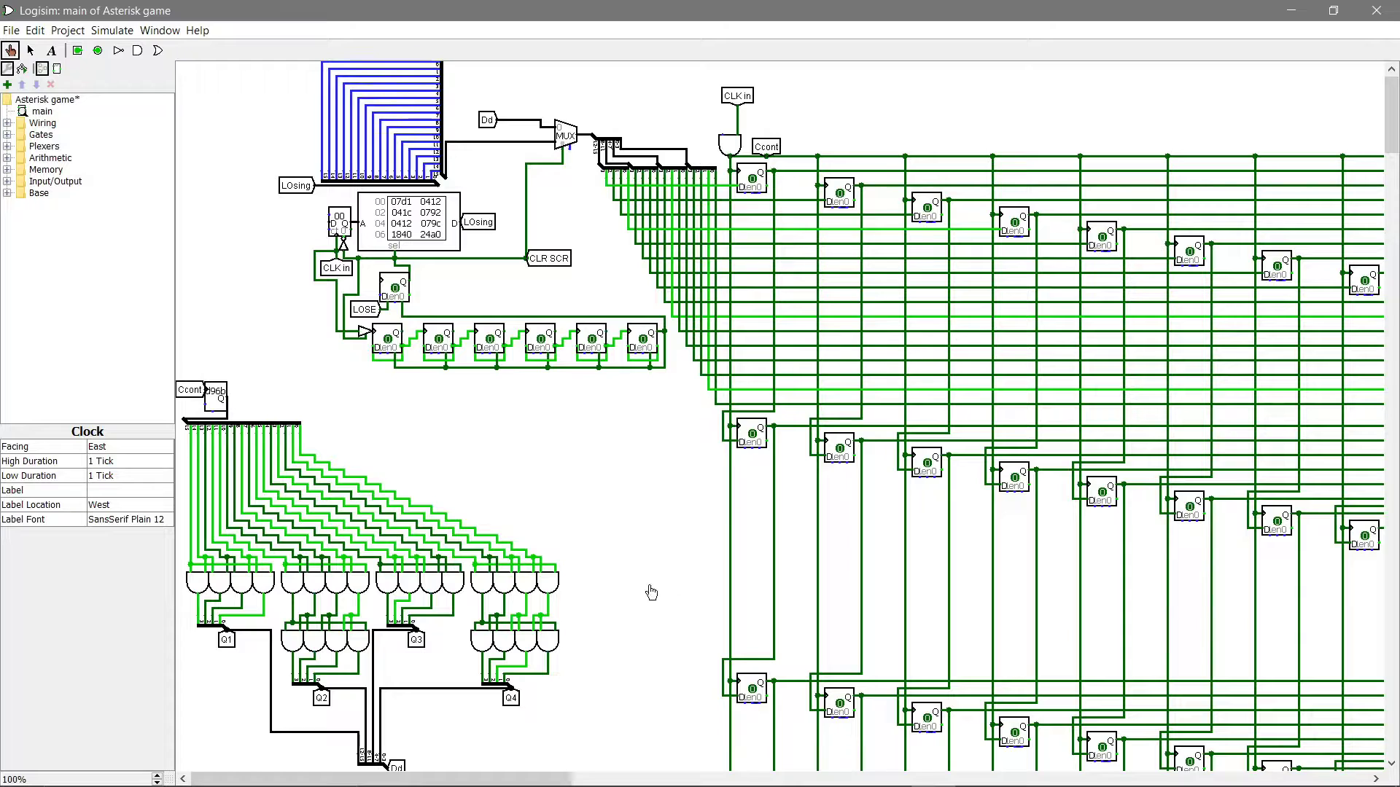
# Examine the H1 to H4 score counters, the seven-segment displays, and the keyboard decoding and player register circuits
pyautogui.moveTo(543, 780); pyautogui.dragTo(1334, 782)
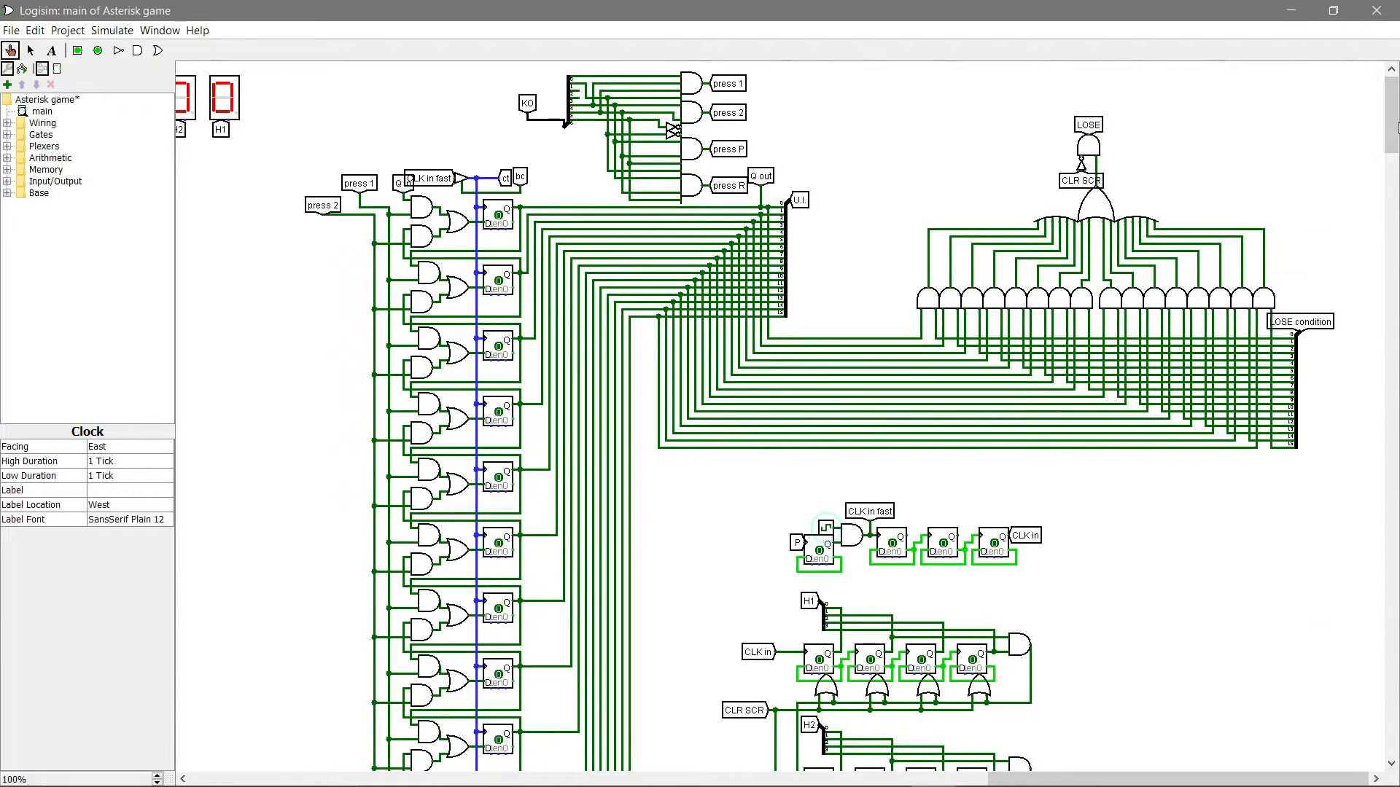
pyautogui.moveTo(1395, 128); pyautogui.dragTo(1395, 183)
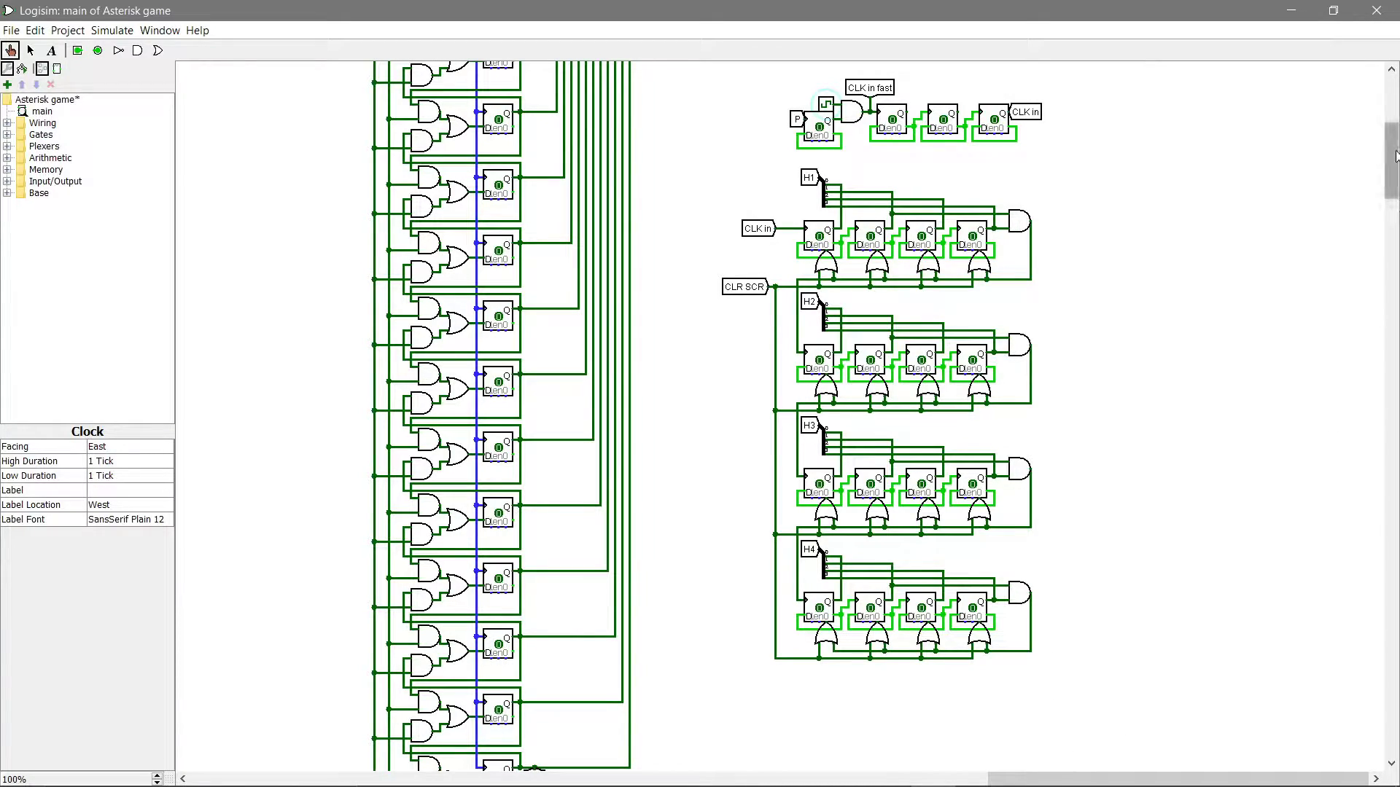
pyautogui.moveTo(1391, 157); pyautogui.dragTo(1391, 111)
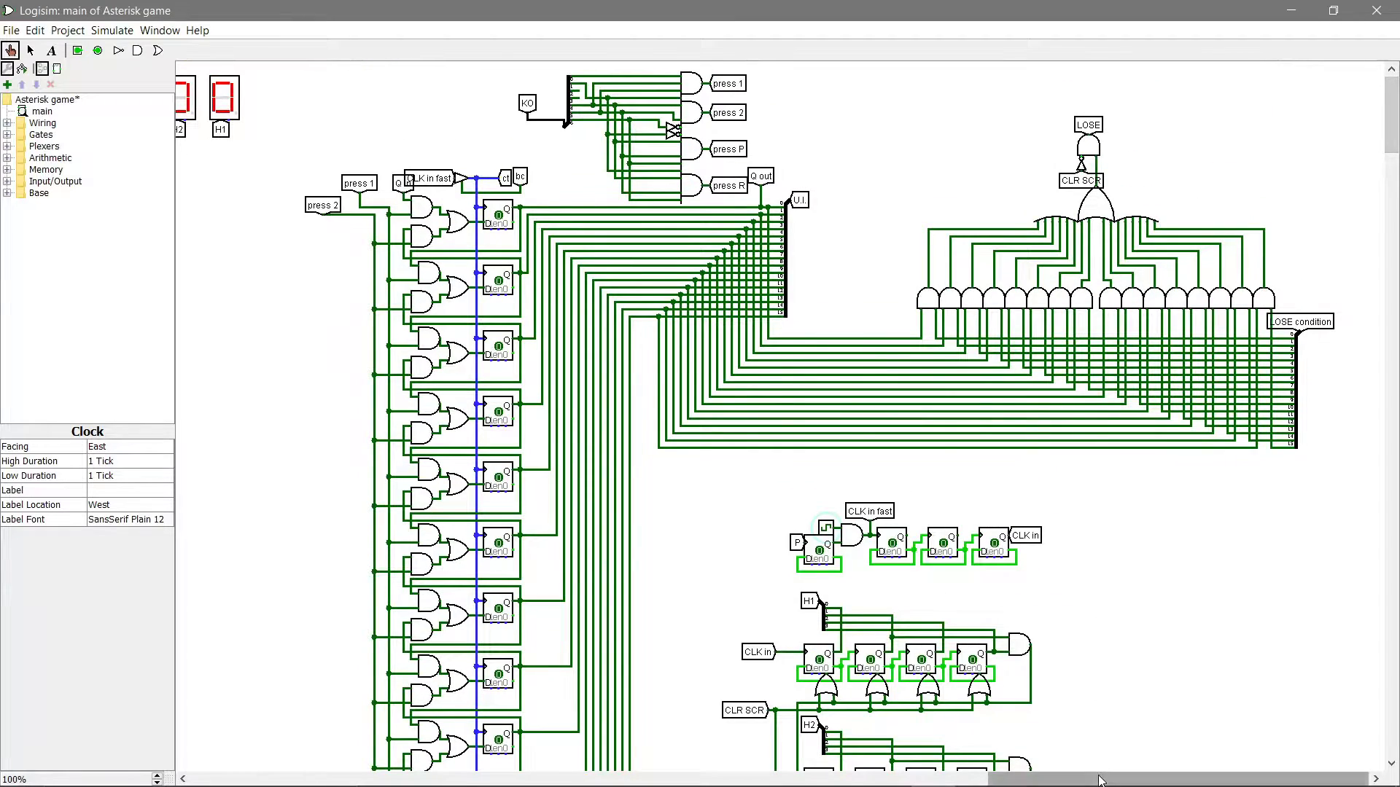
pyautogui.moveTo(1100, 774); pyautogui.dragTo(902, 774)
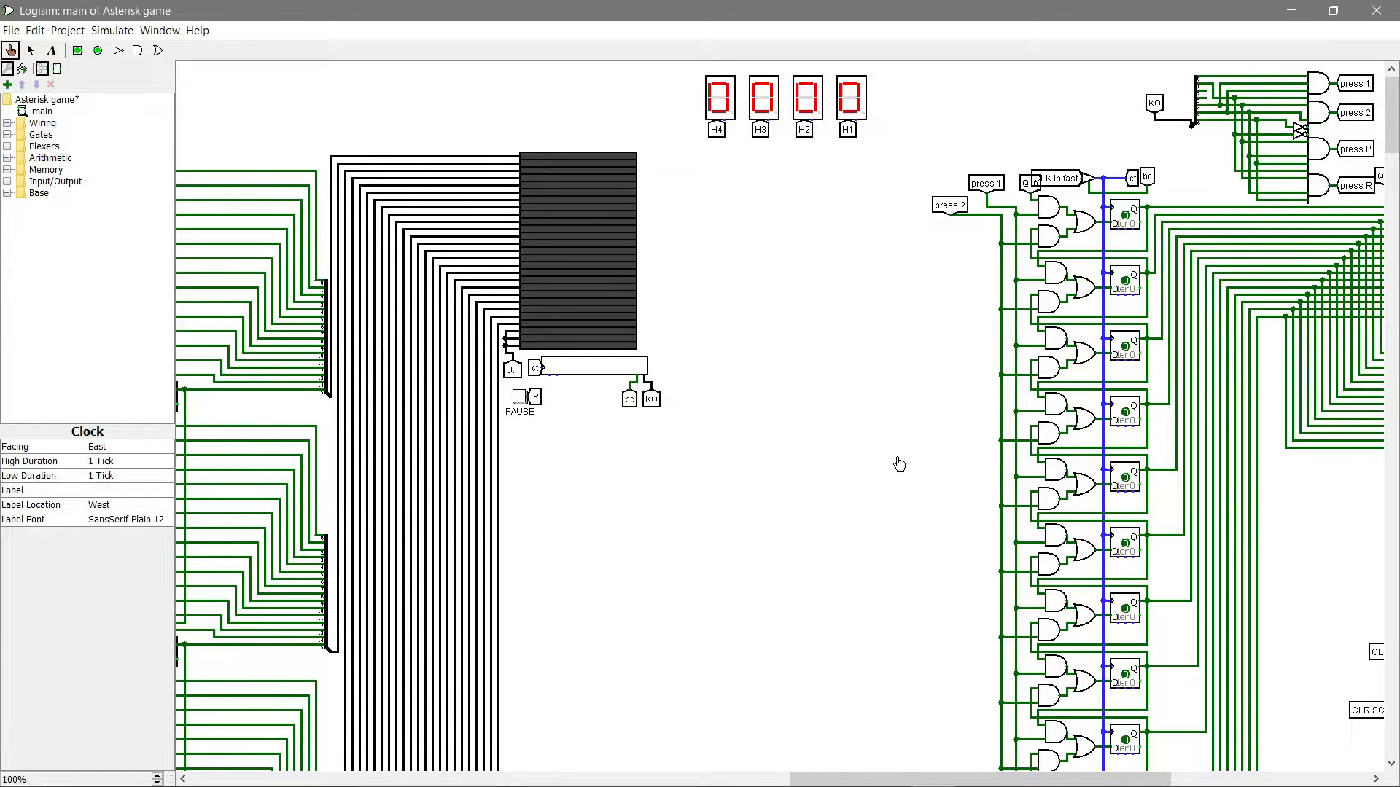
pyautogui.moveTo(885, 779); pyautogui.dragTo(965, 781)
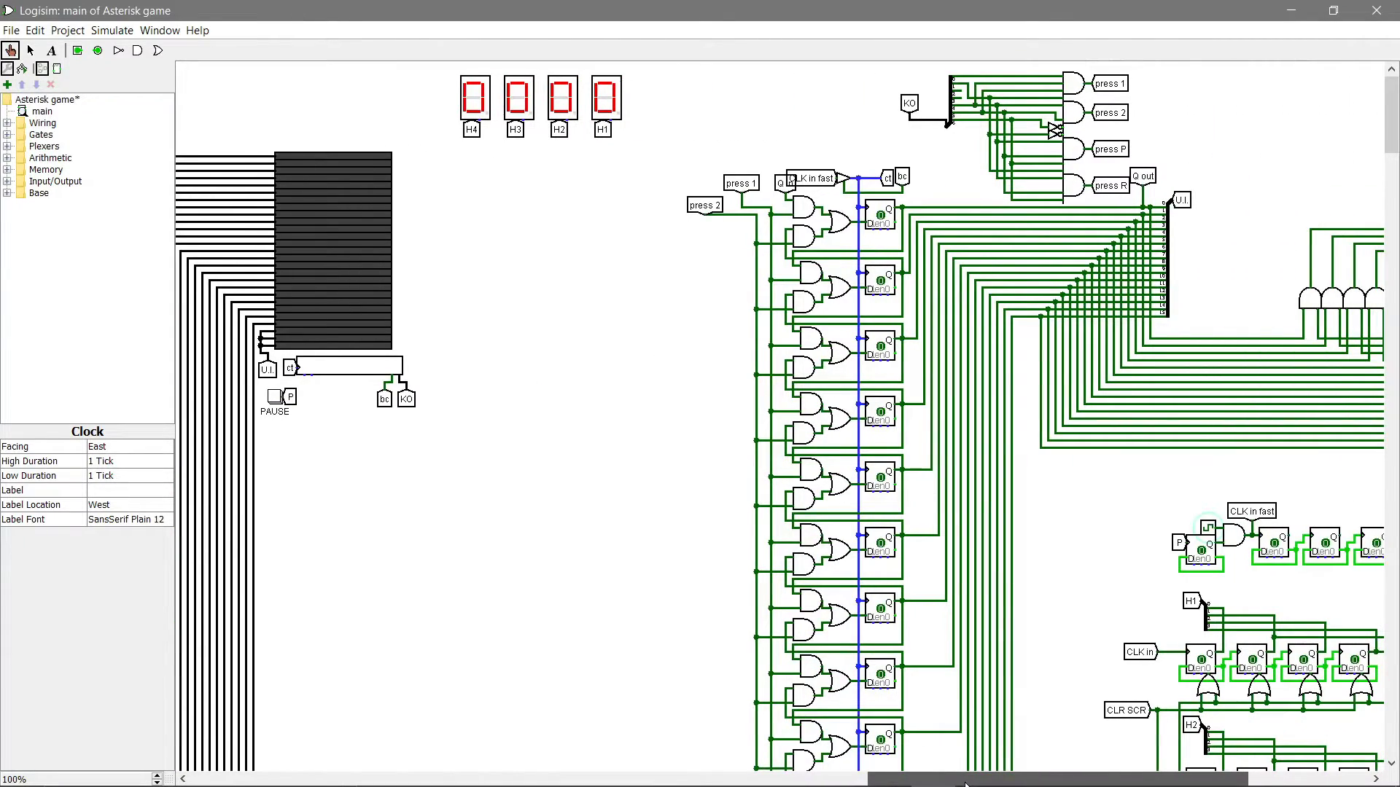
pyautogui.moveTo(1390, 141)
pyautogui.mouseDown()
pyautogui.moveTo(1390, 209)
pyautogui.moveTo(1389, 143)
pyautogui.mouseUp()
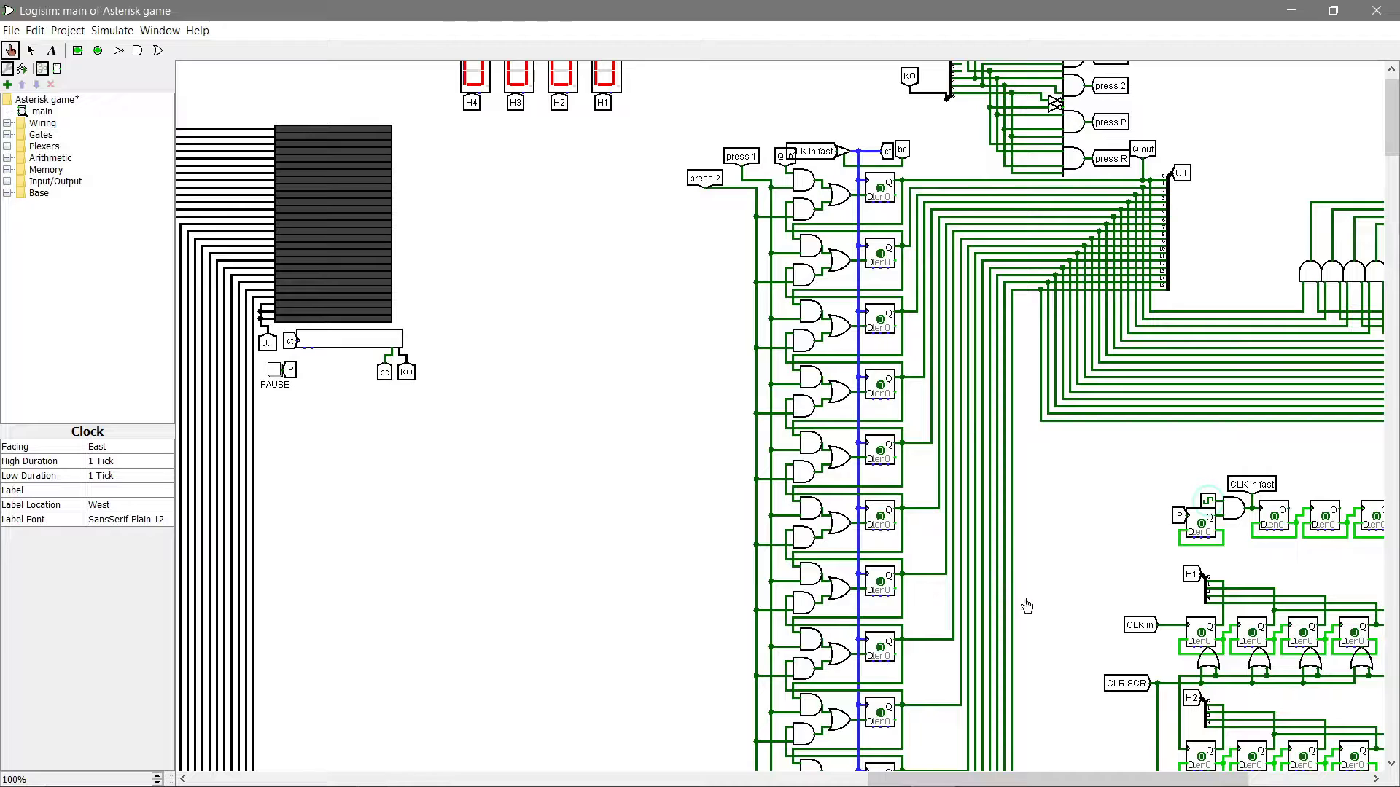
# Examine the LOSE gate logic and trace the LOSE condition tunnel to the last row of the flip-flop matrix
pyautogui.moveTo(1000, 780); pyautogui.dragTo(1119, 781)
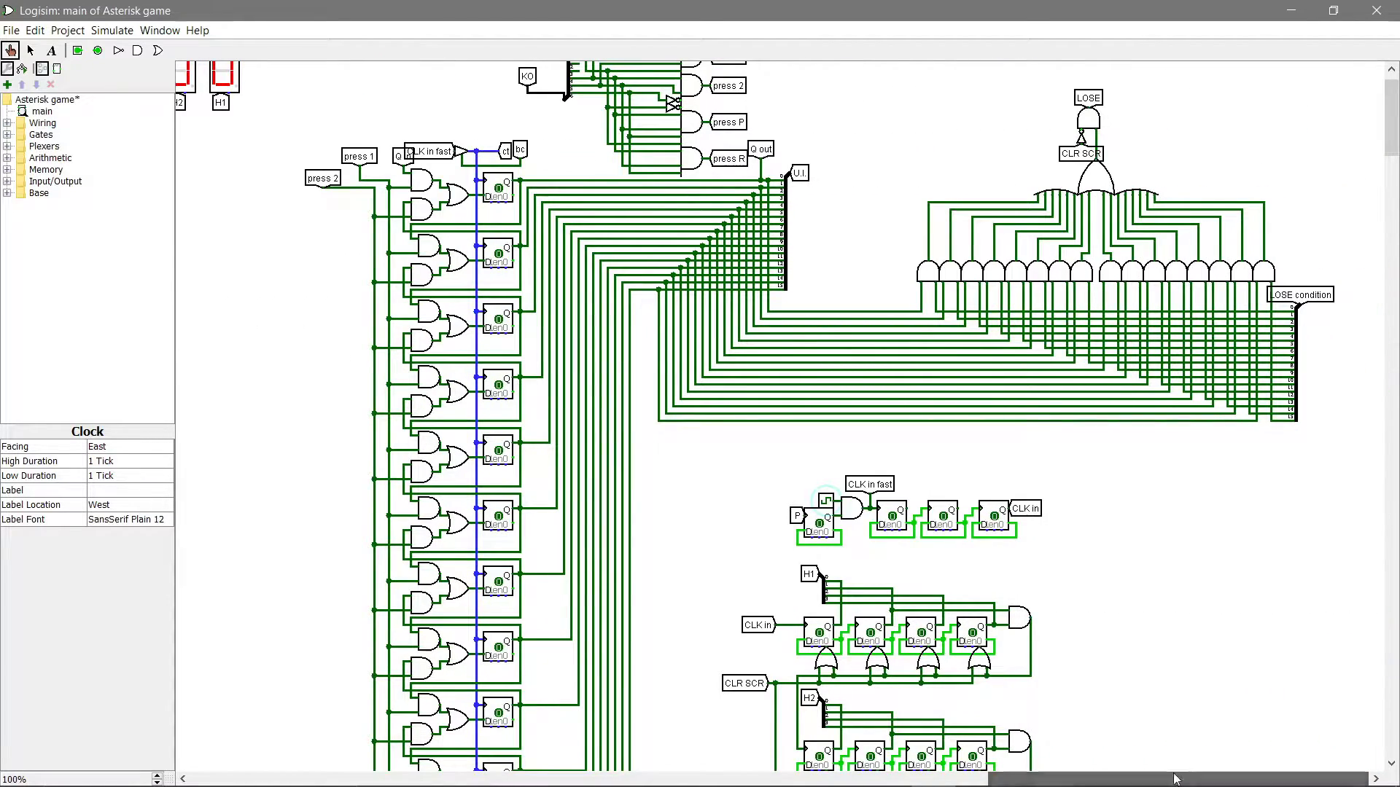
pyautogui.moveTo(1393, 146); pyautogui.dragTo(1393, 138)
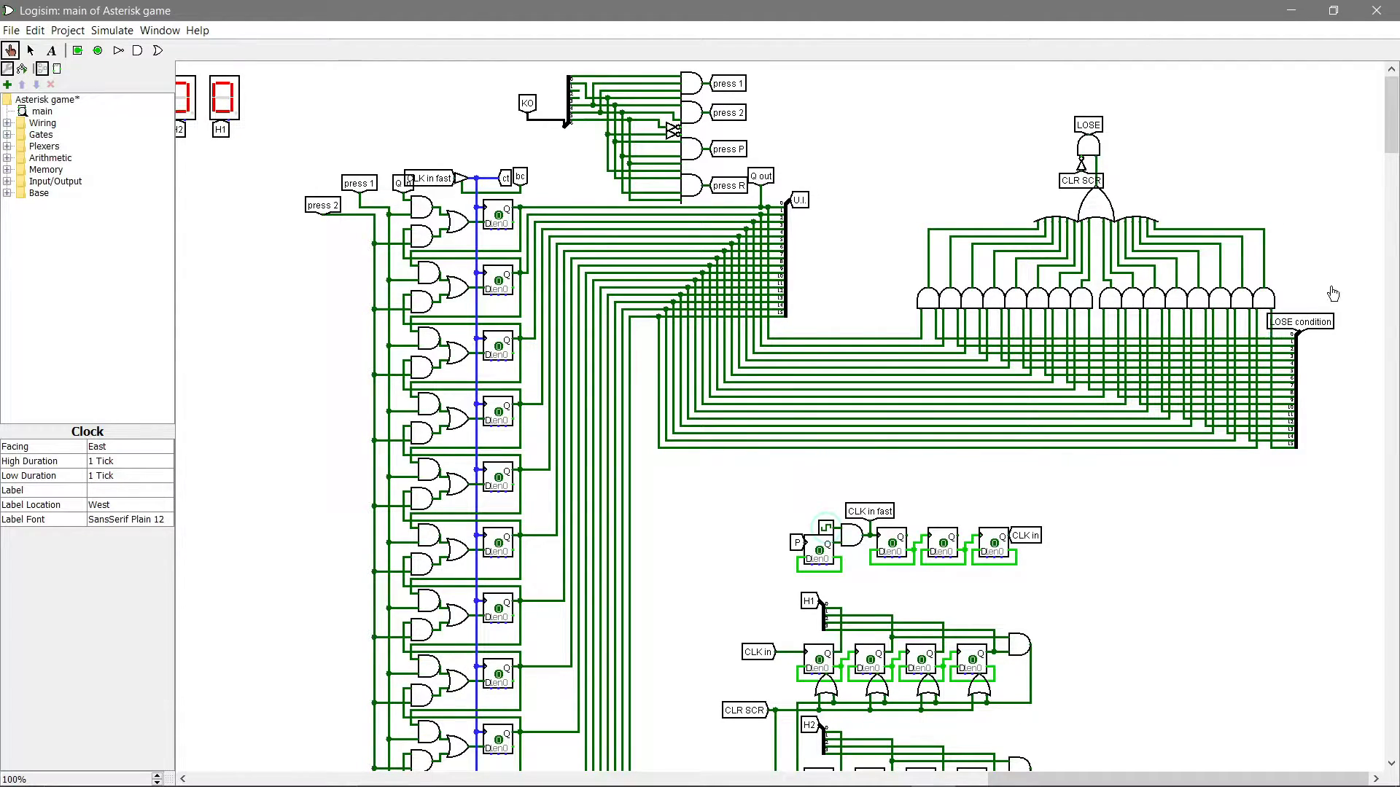
pyautogui.moveTo(1384, 137); pyautogui.dragTo(1394, 736)
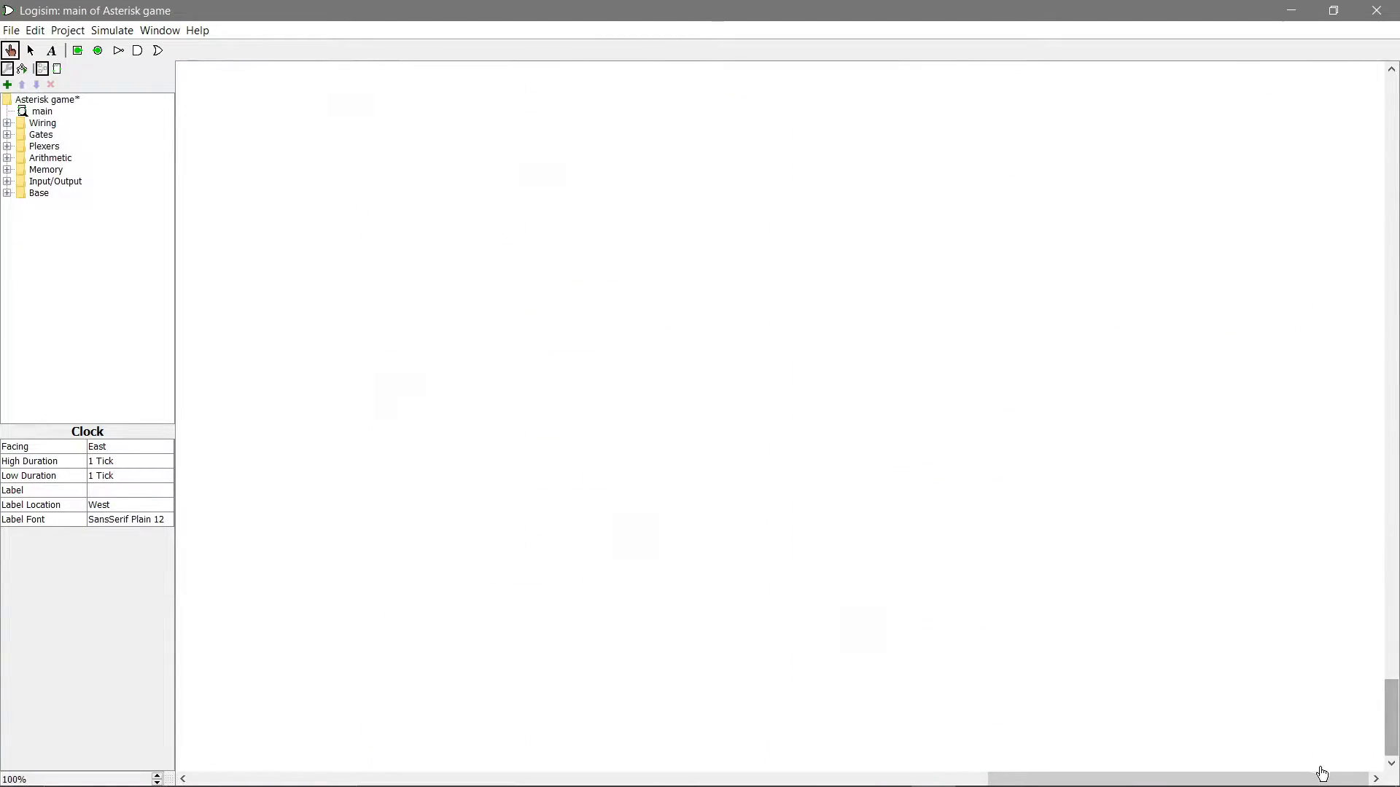
pyautogui.moveTo(1320, 771); pyautogui.dragTo(932, 748)
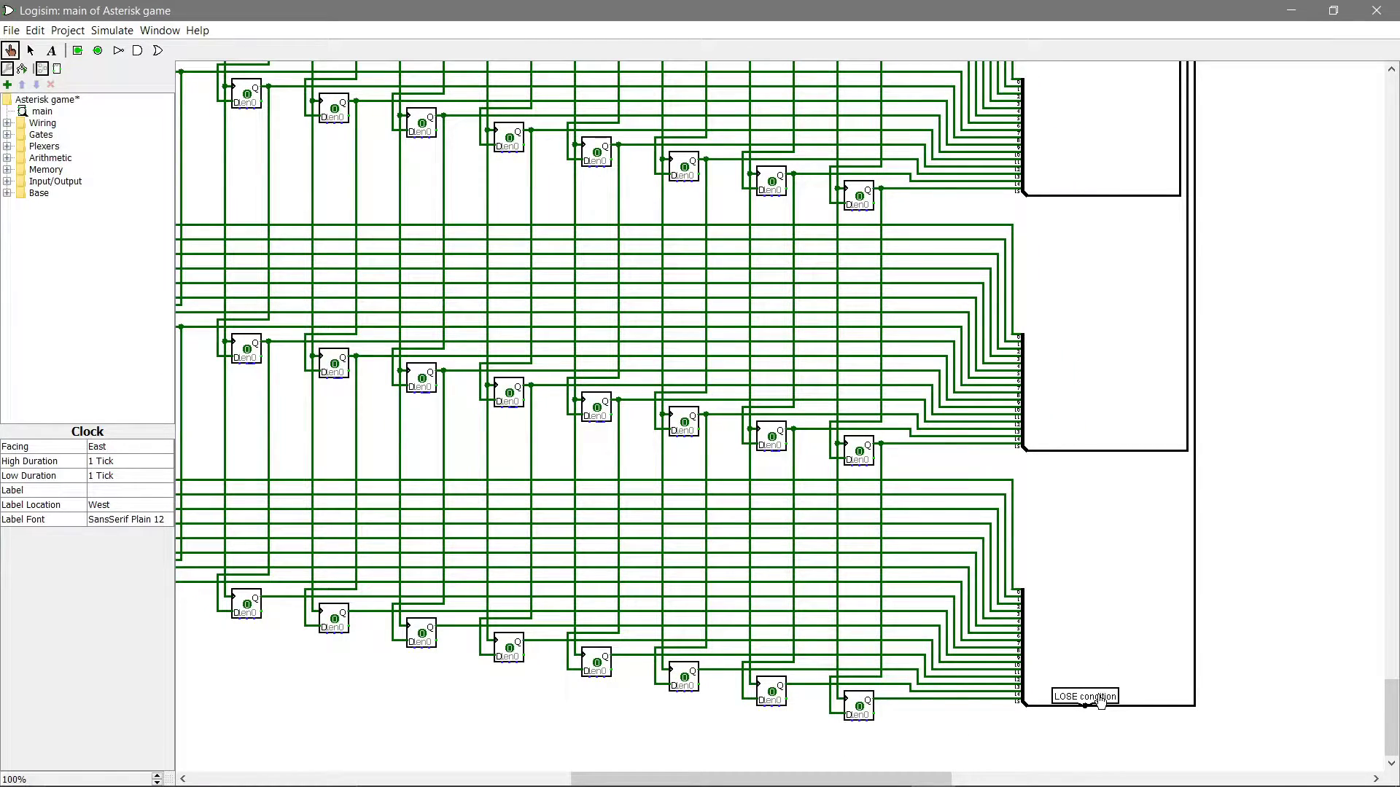
# Examine the full flip-flop matrix in overview, and the LOSE gate logic fed by the LOSE condition tunnel and the player register outputs
pyautogui.moveTo(943, 774); pyautogui.dragTo(992, 777)
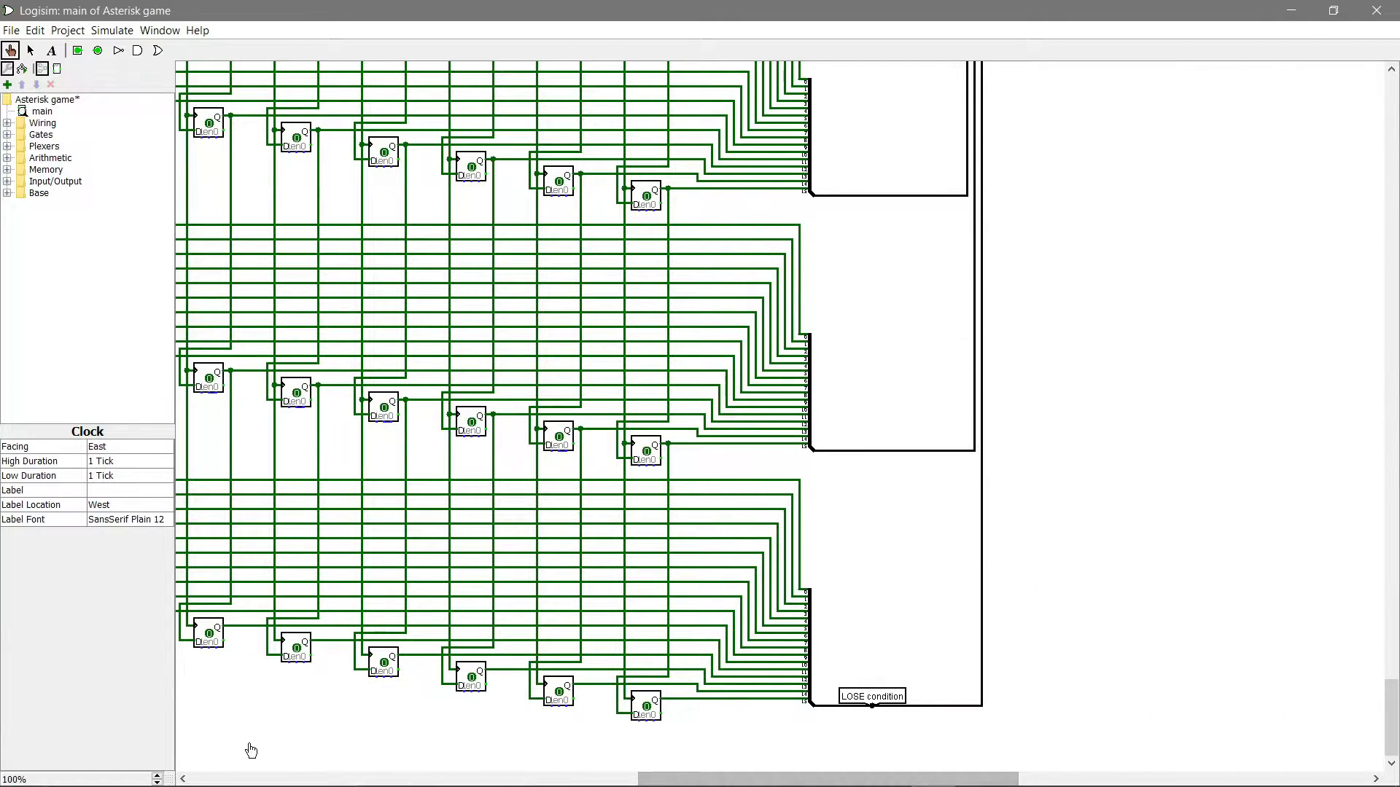
pyautogui.click(156, 783)
pyautogui.click(157, 782)
pyautogui.click(157, 783)
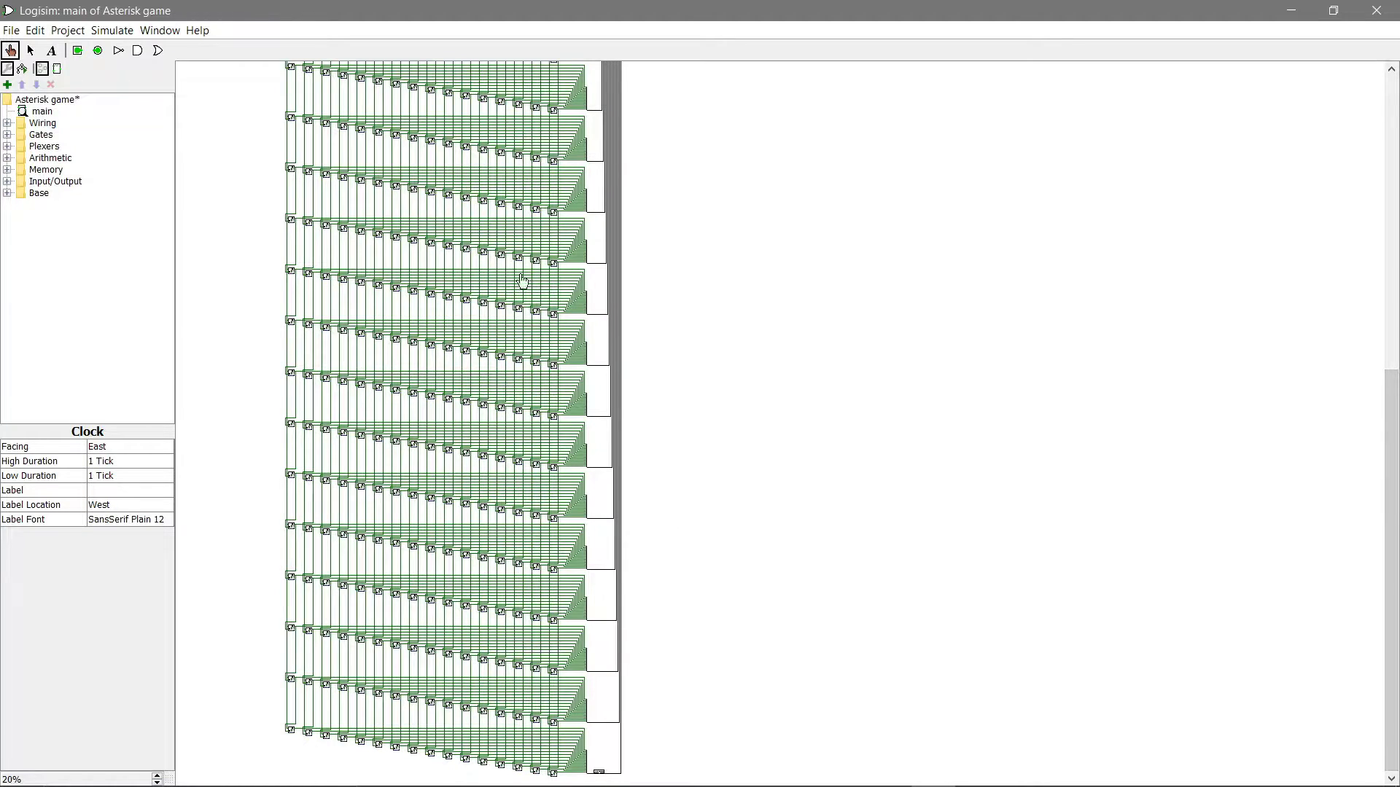
pyautogui.moveTo(1392, 508); pyautogui.dragTo(1391, 207)
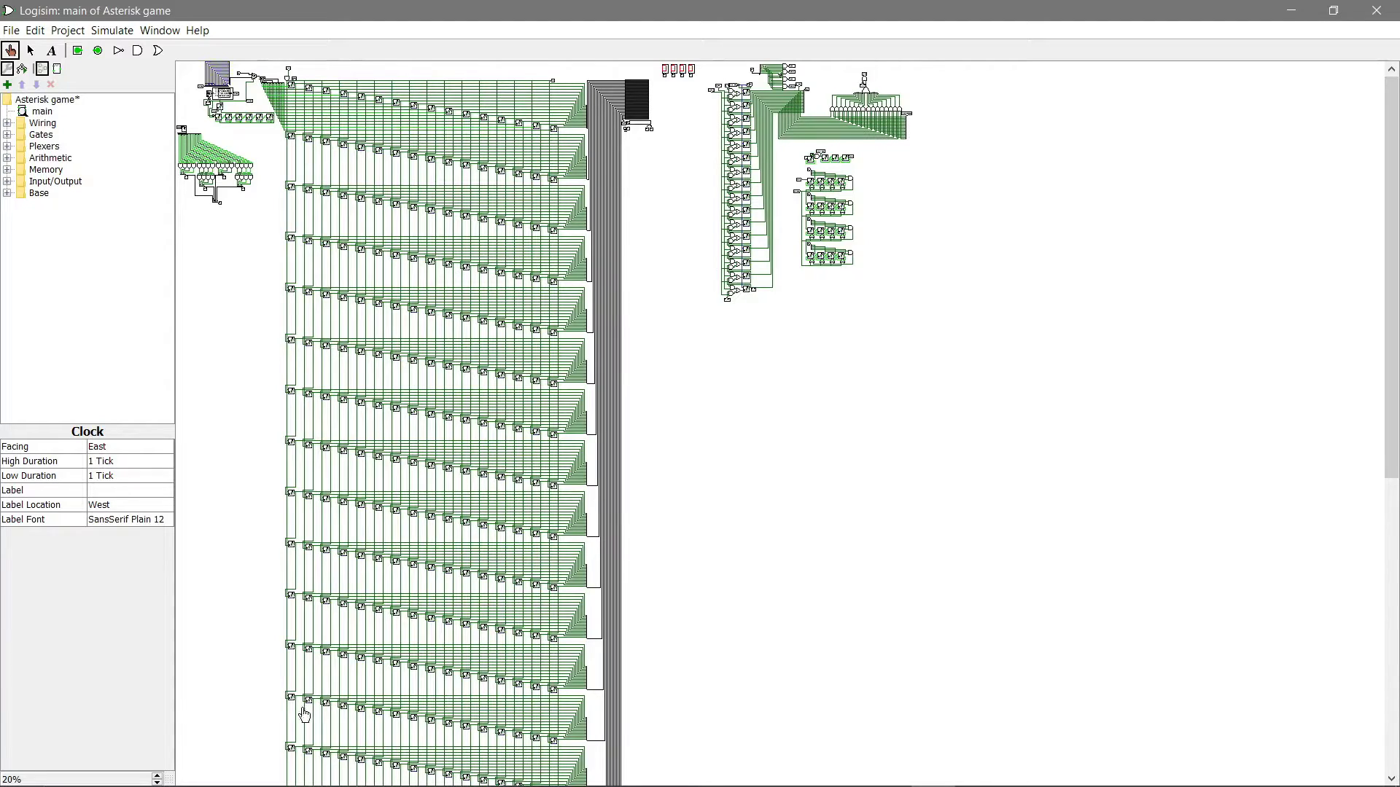
pyautogui.click(158, 779)
pyautogui.click(157, 778)
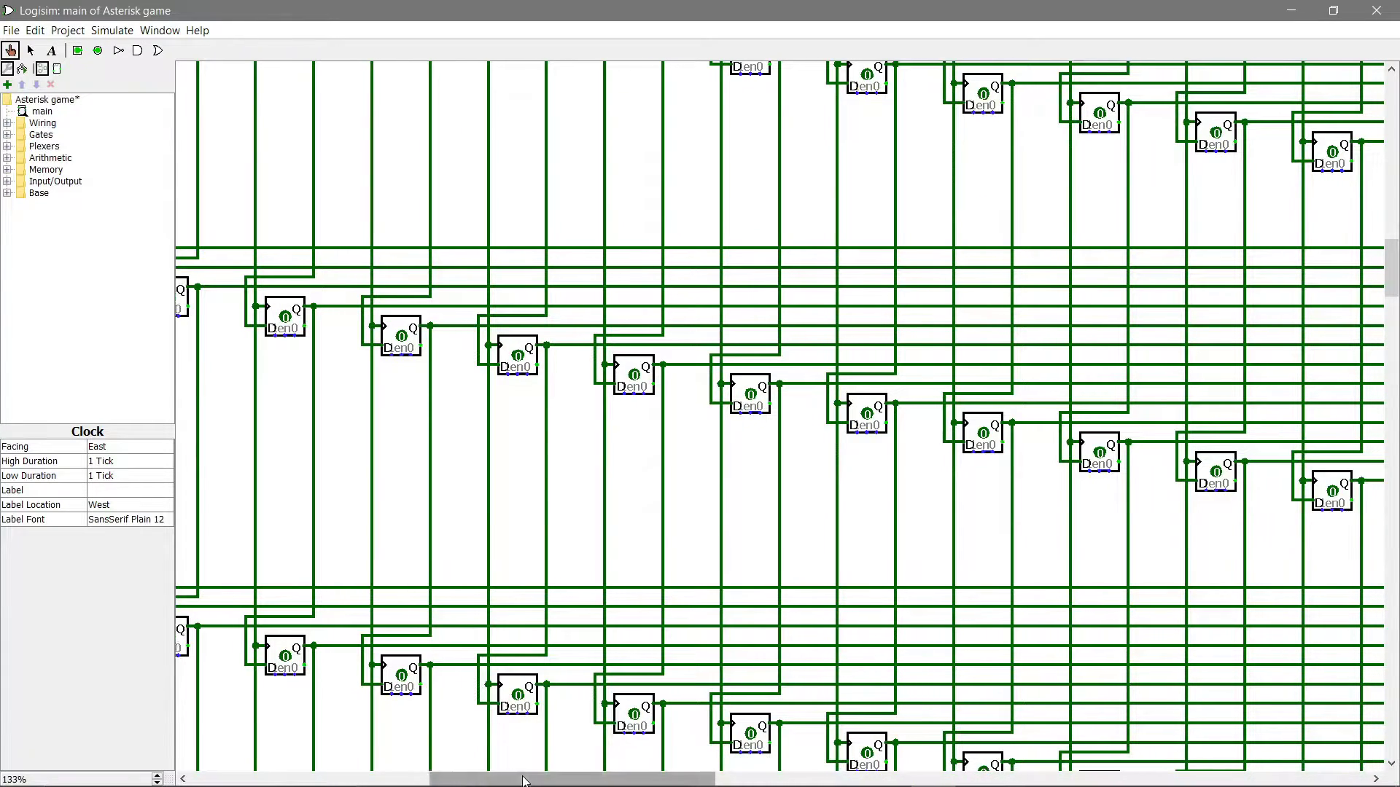
pyautogui.moveTo(510, 779); pyautogui.dragTo(1247, 781)
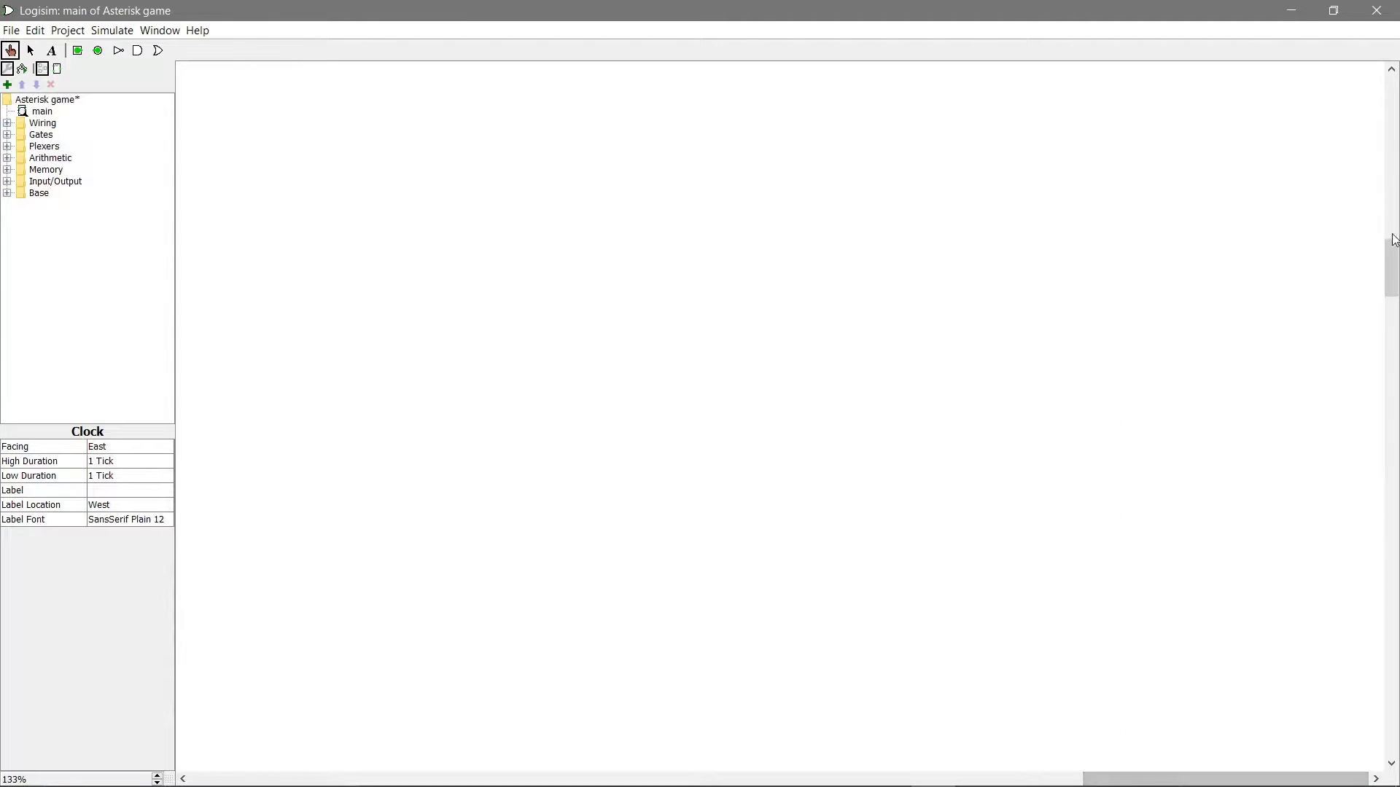
pyautogui.moveTo(1391, 245); pyautogui.dragTo(1369, 126)
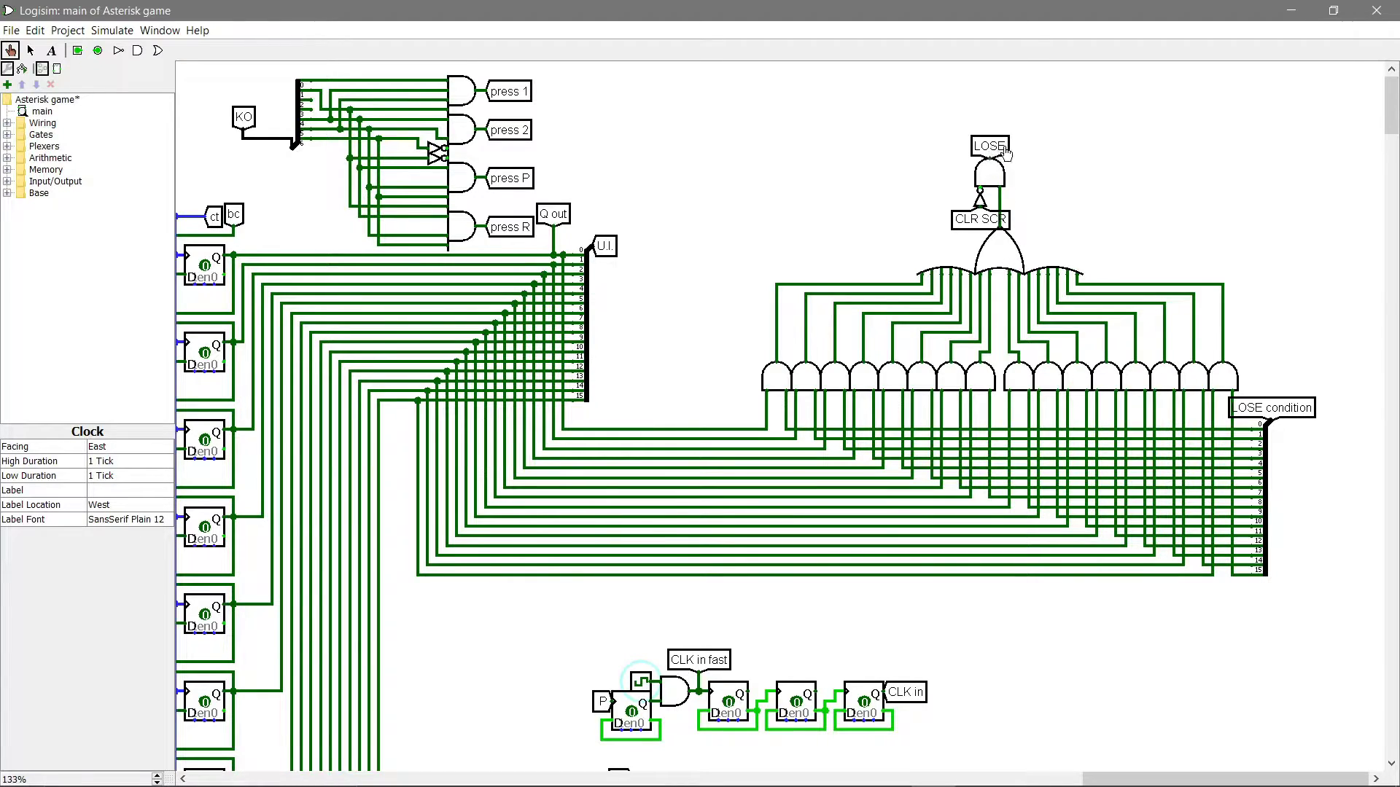
# Trace the CLR SCR signal from the losing-screen ROM circuit to the score counters, and examine the keyboard decoding and player register logic
pyautogui.moveTo(1087, 777); pyautogui.dragTo(191, 779)
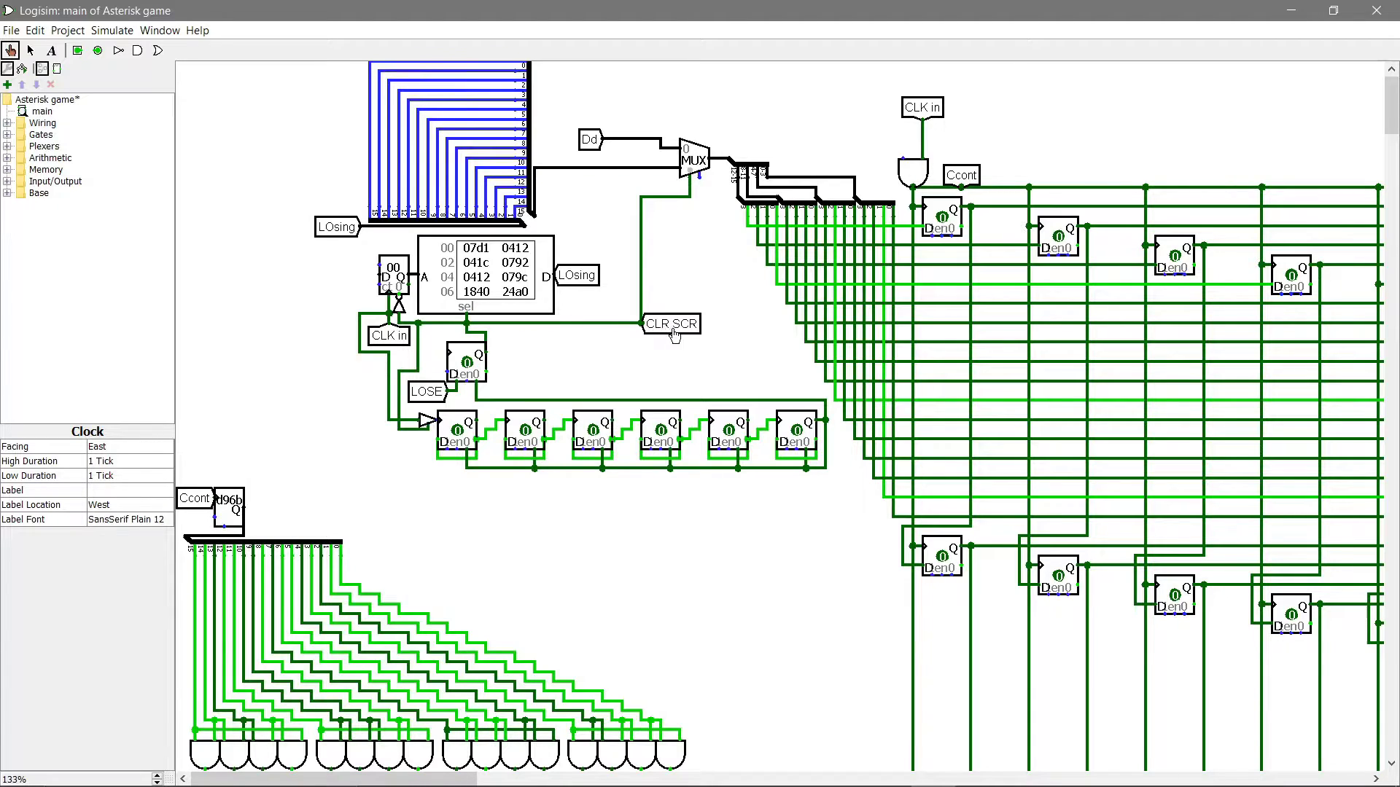
pyautogui.moveTo(458, 778); pyautogui.dragTo(1350, 731)
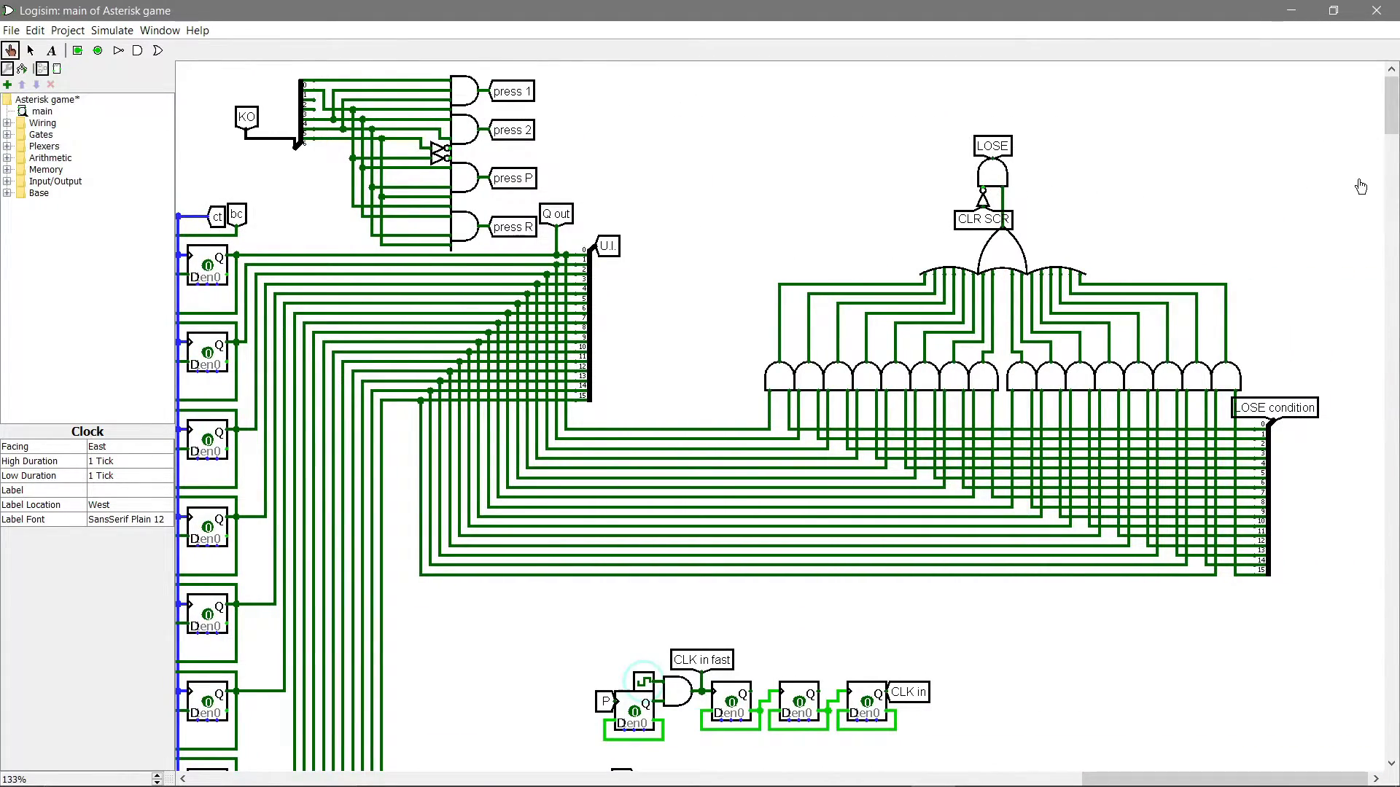
pyautogui.moveTo(1378, 124); pyautogui.dragTo(1041, 206)
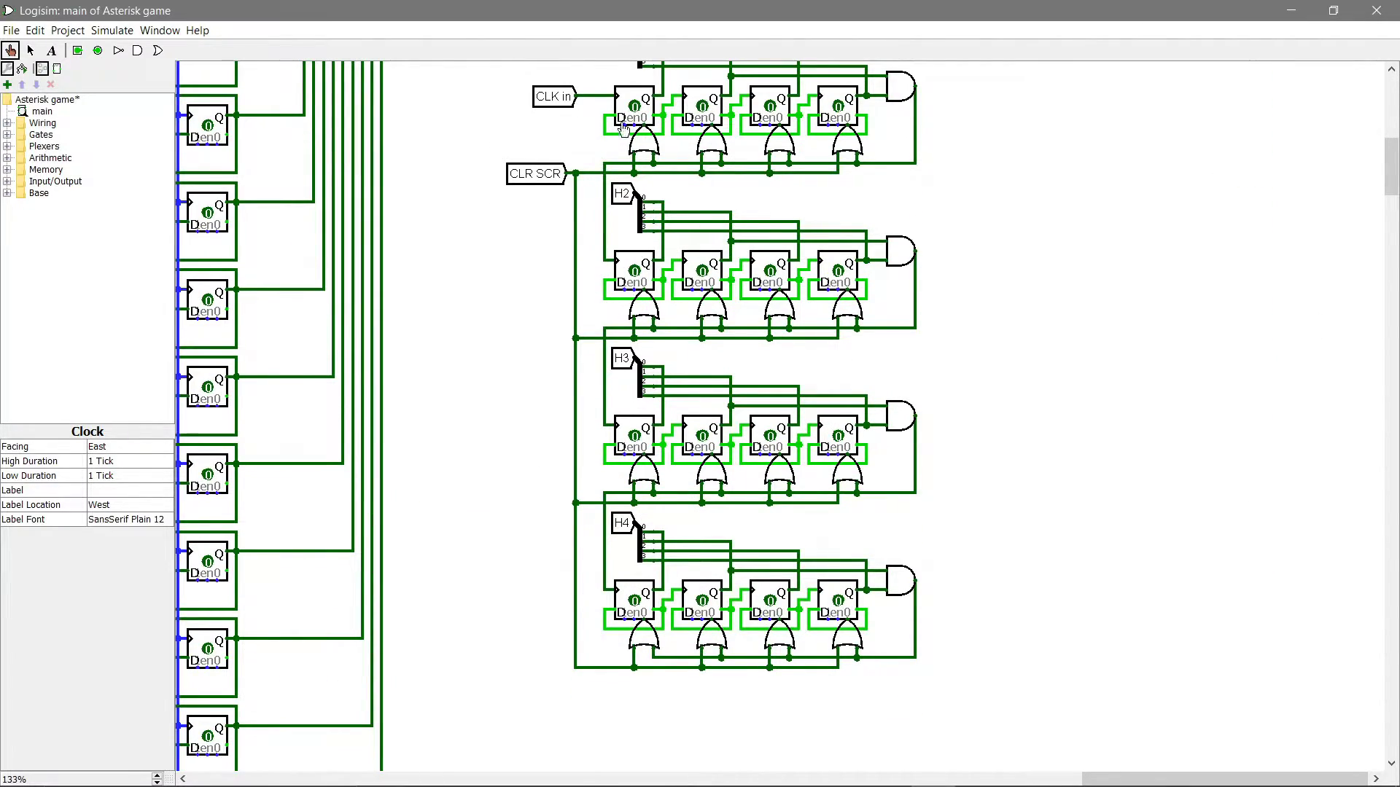
pyautogui.moveTo(1391, 167); pyautogui.dragTo(1065, 475)
pyautogui.moveTo(1108, 774); pyautogui.dragTo(904, 775)
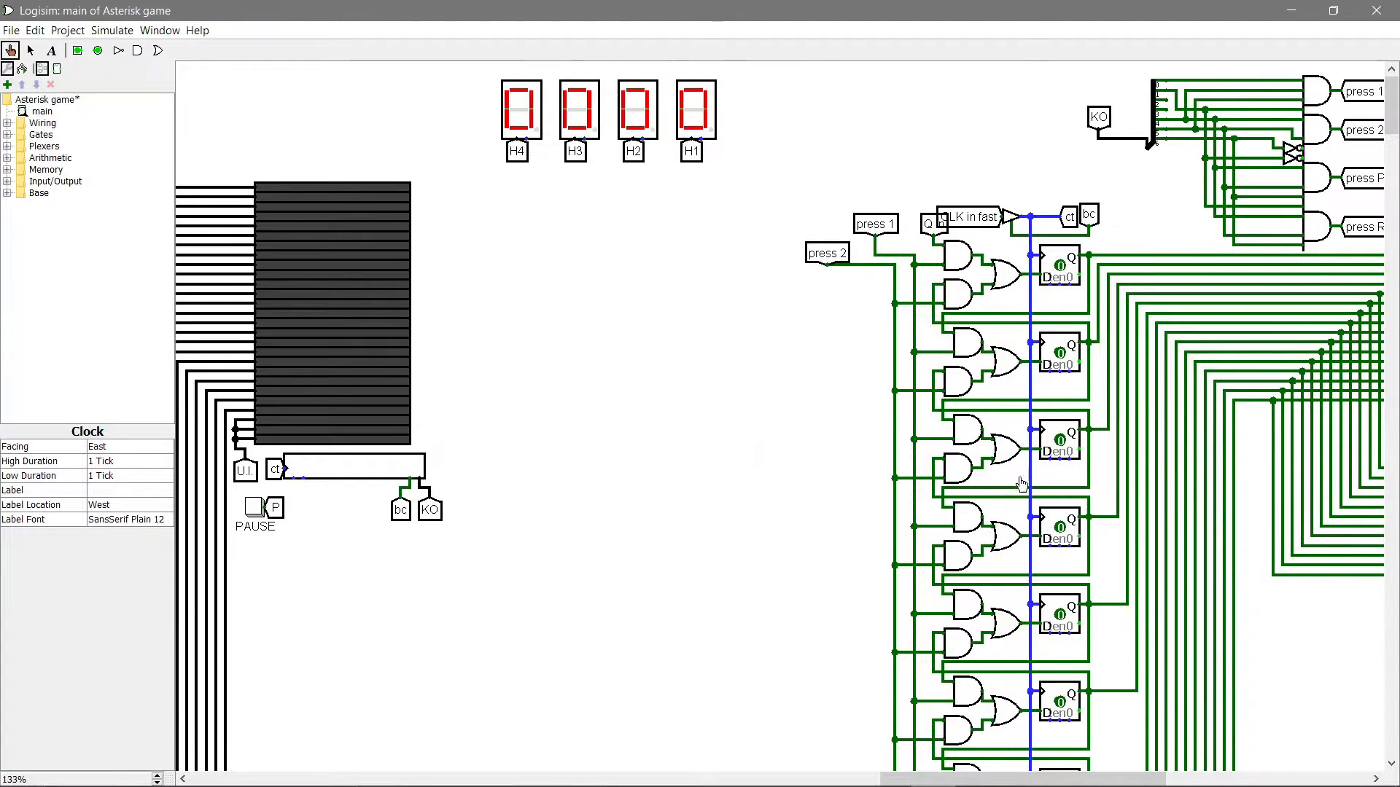
pyautogui.moveTo(1010, 779); pyautogui.dragTo(1164, 780)
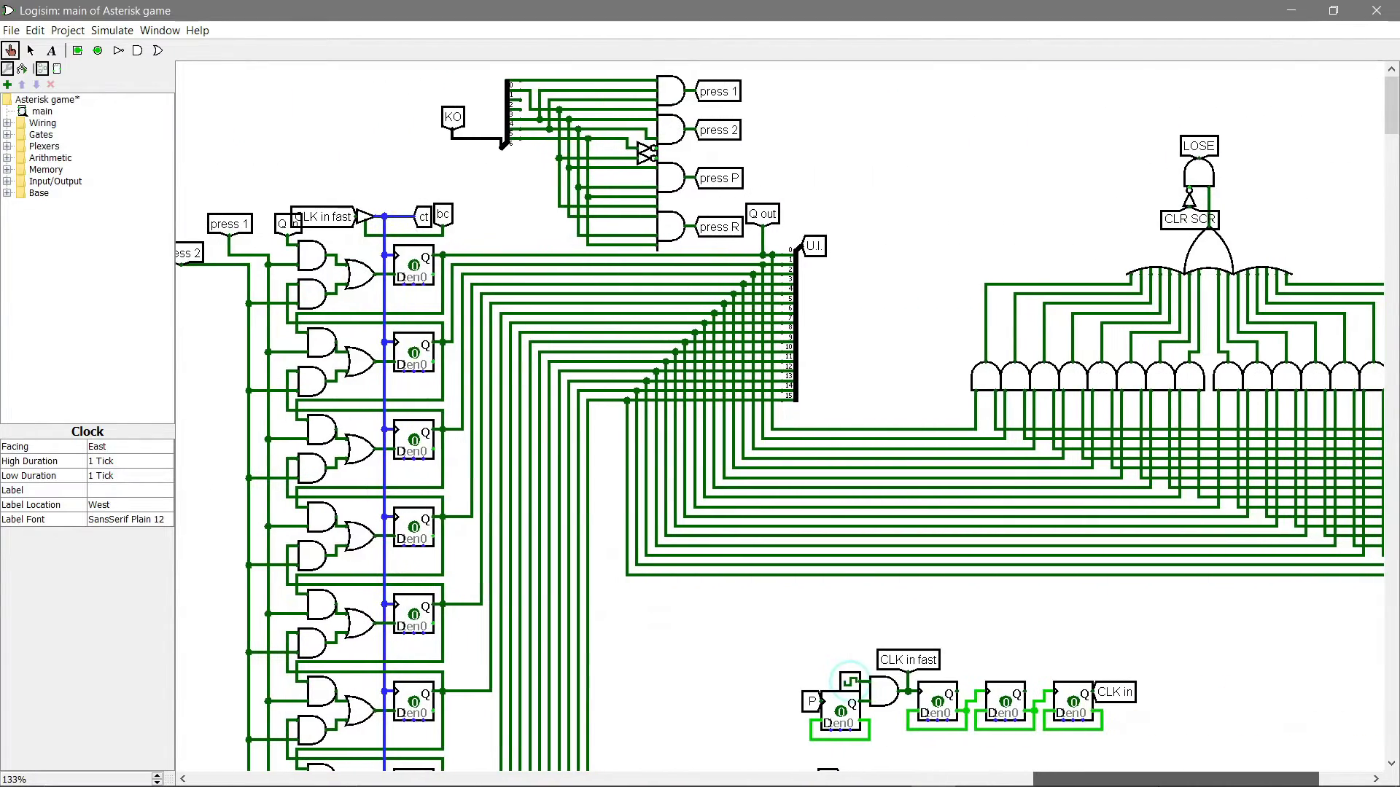
pyautogui.moveTo(1391, 126)
pyautogui.mouseDown()
pyautogui.moveTo(1393, 172)
pyautogui.moveTo(1393, 124)
pyautogui.mouseUp()
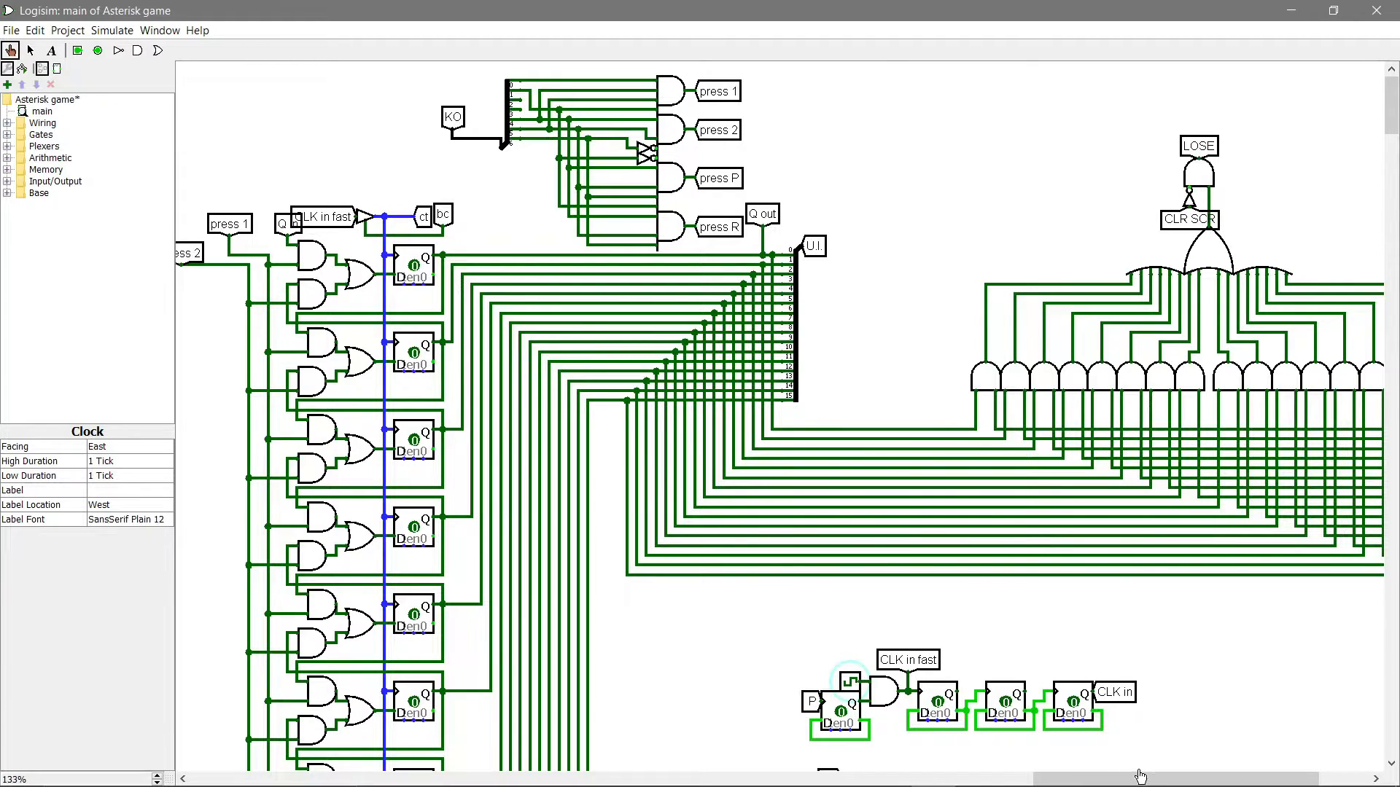
pyautogui.moveTo(1145, 779); pyautogui.dragTo(1019, 777)
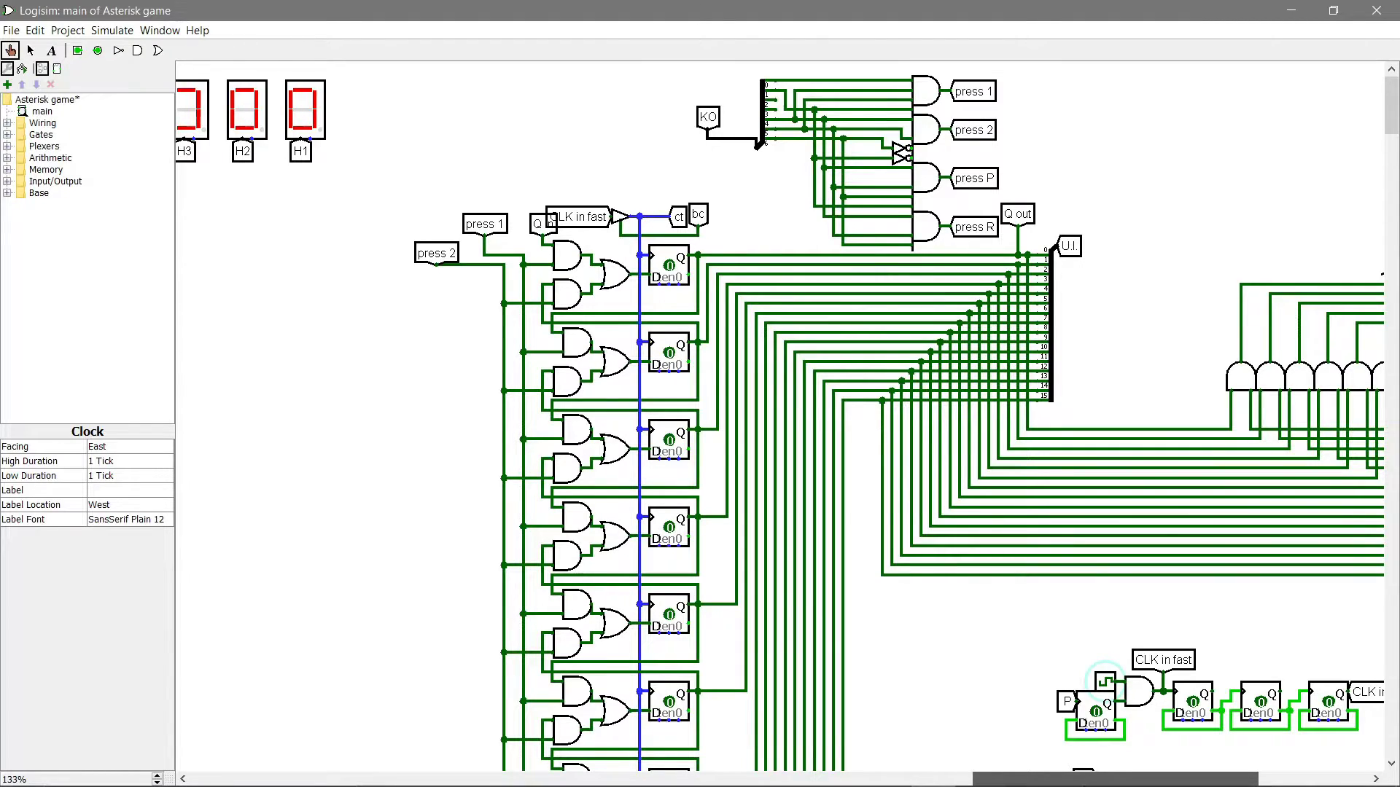
pyautogui.moveTo(1086, 777); pyautogui.dragTo(259, 755)
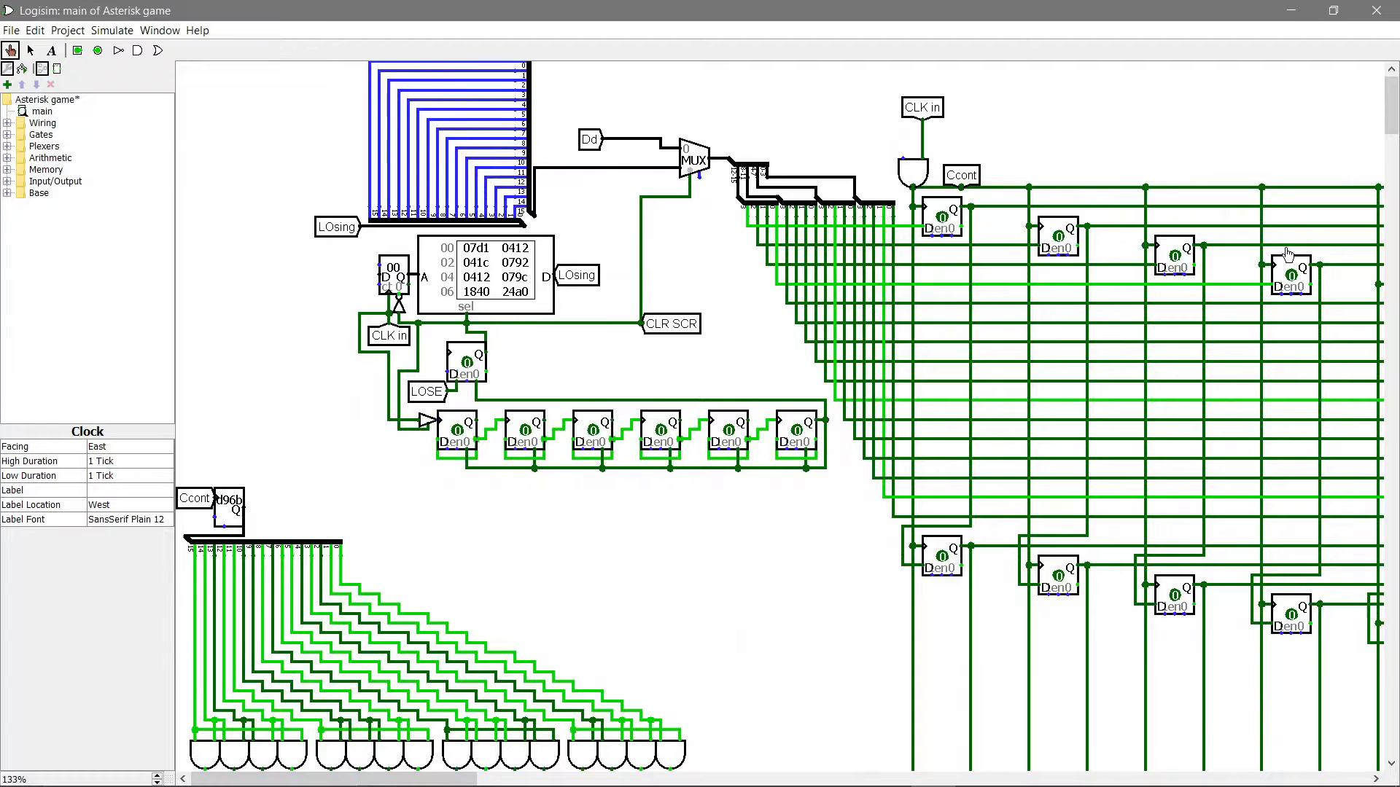
# Inspect the properties of the random generator beside the Ccont tunnel, opening its Seed value for editing
pyautogui.scroll(-3, 558, 339)
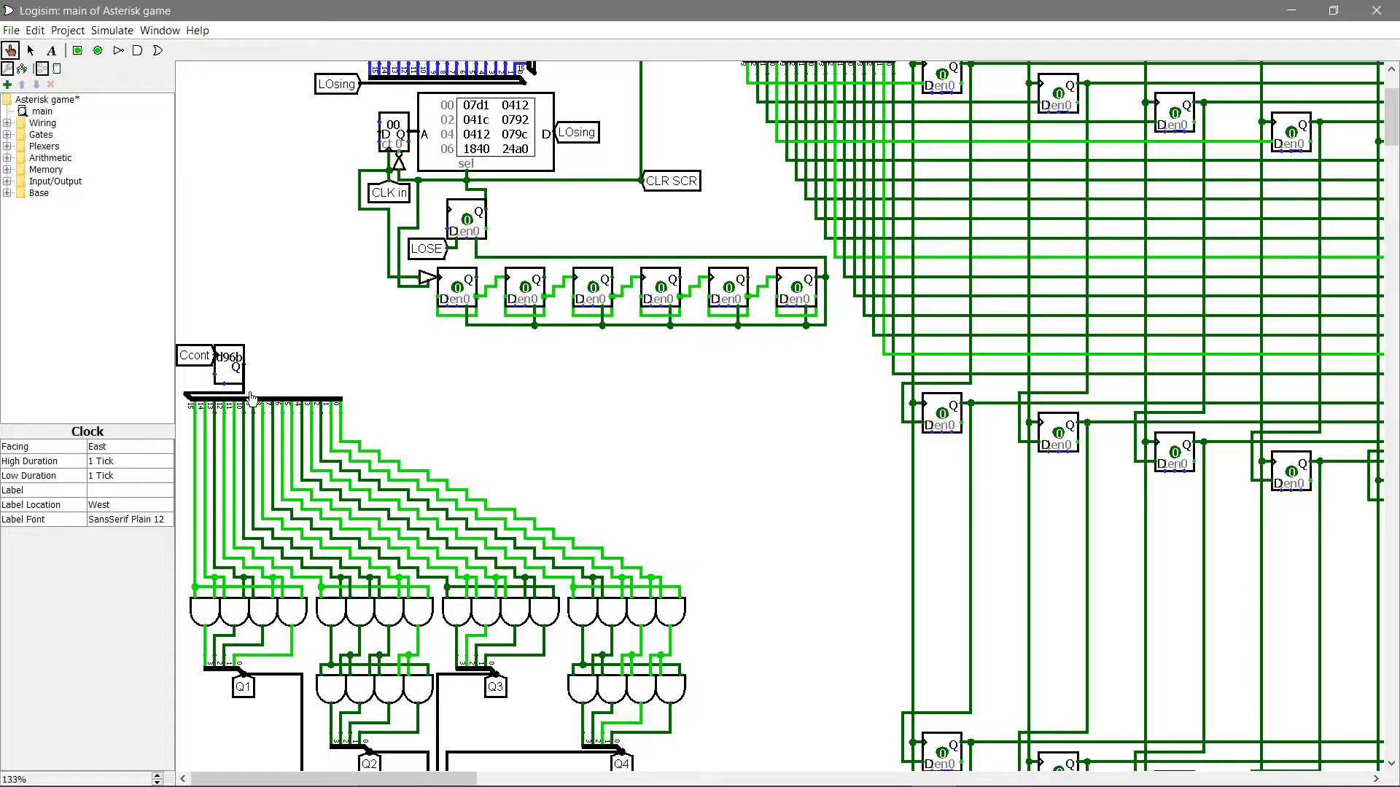
pyautogui.click(29, 50)
pyautogui.click(219, 366)
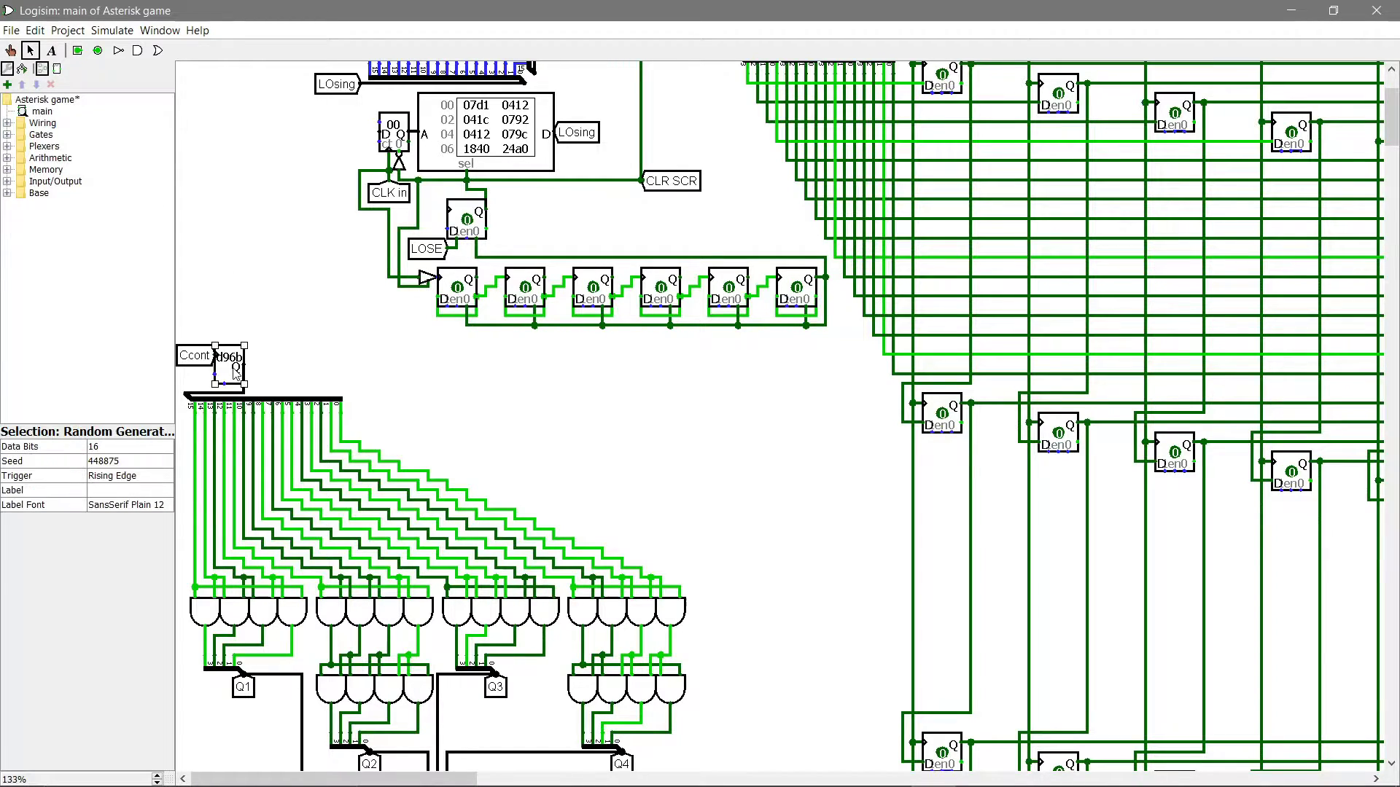
pyautogui.click(128, 467)
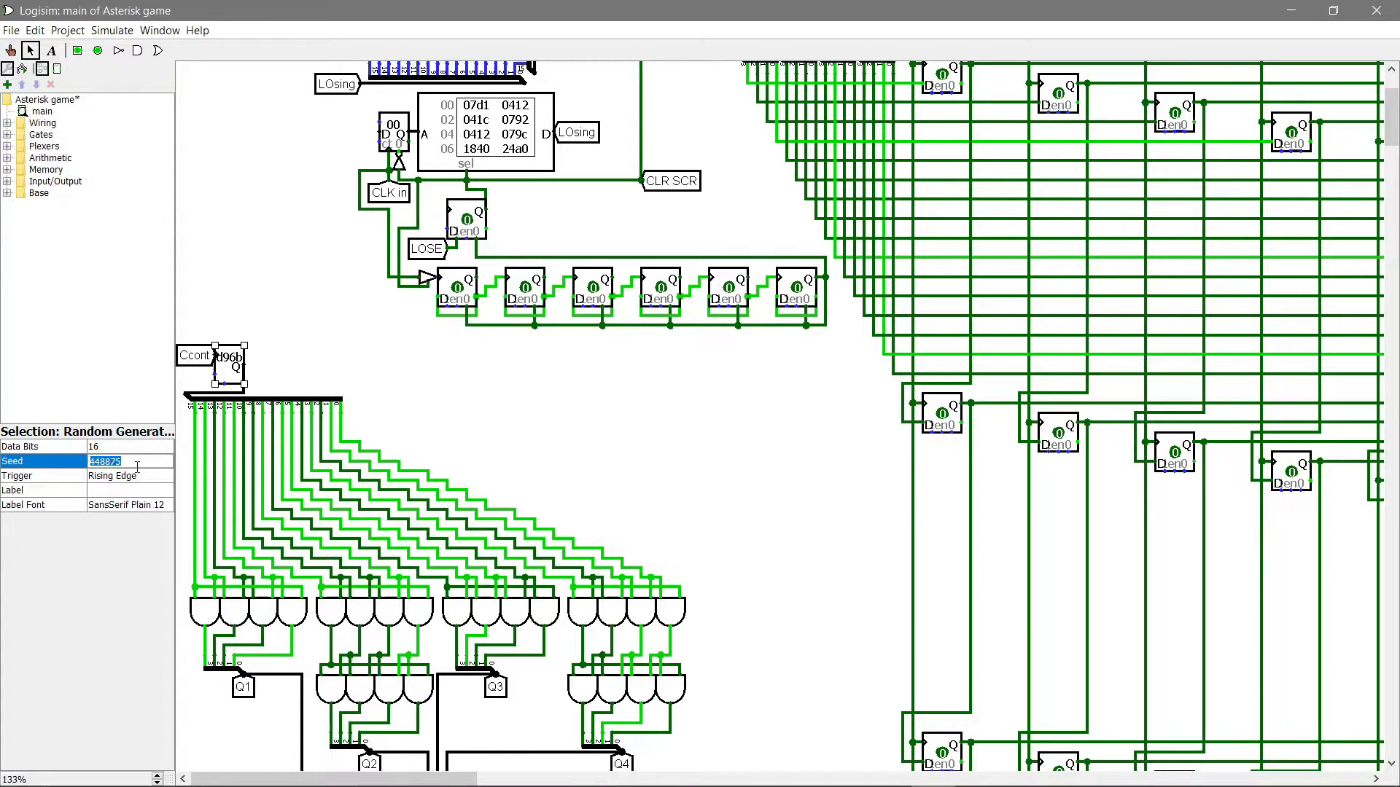
pyautogui.click(137, 462)
pyautogui.press('Return')
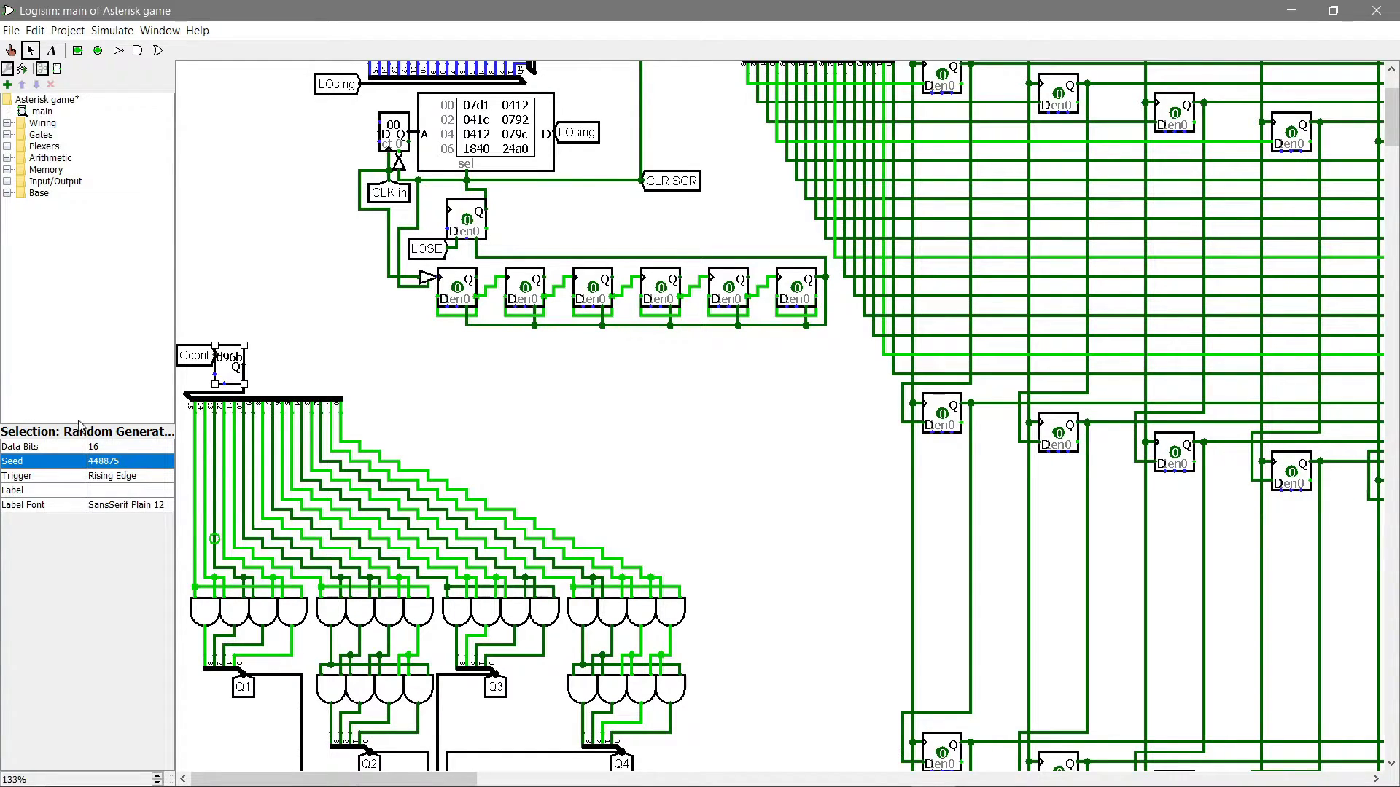
pyautogui.click(134, 463)
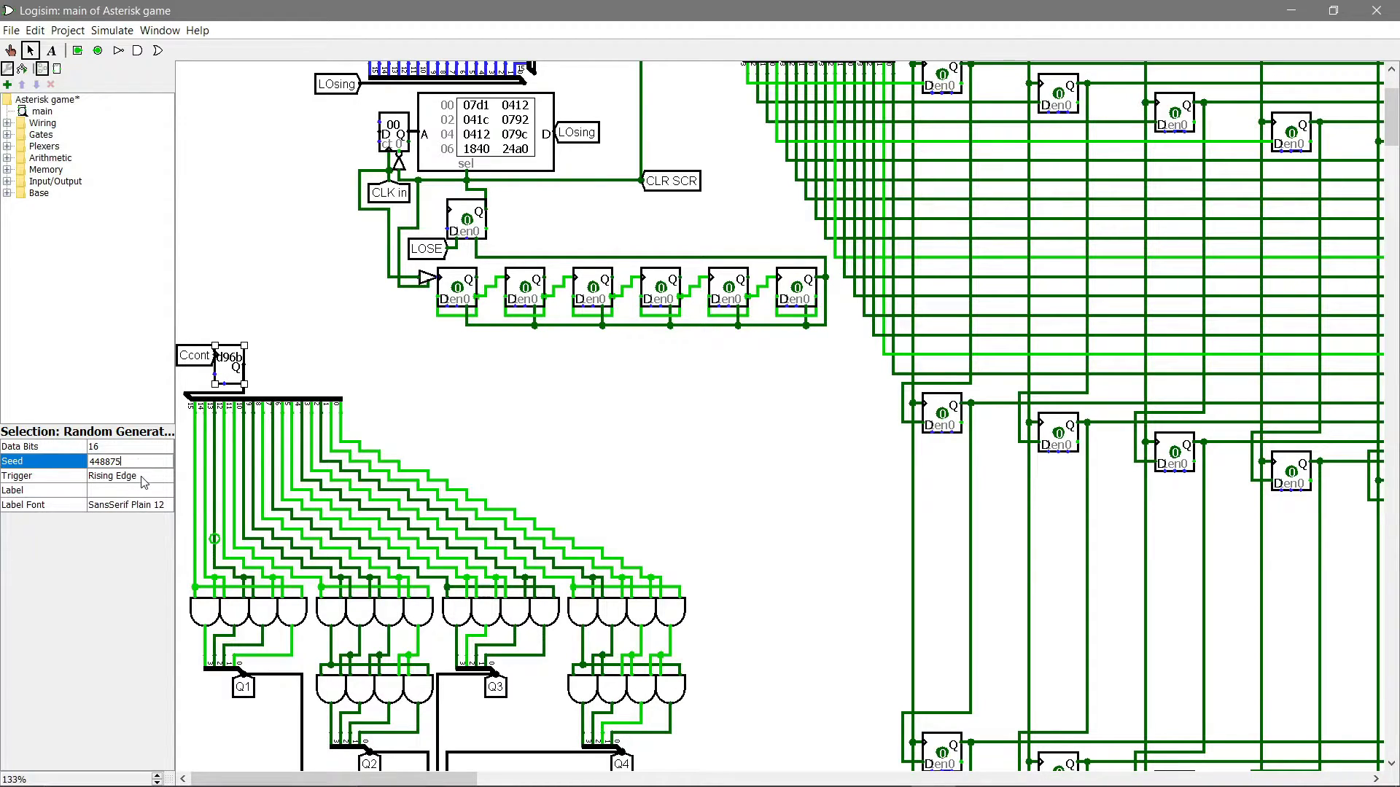
pyautogui.click(400, 415)
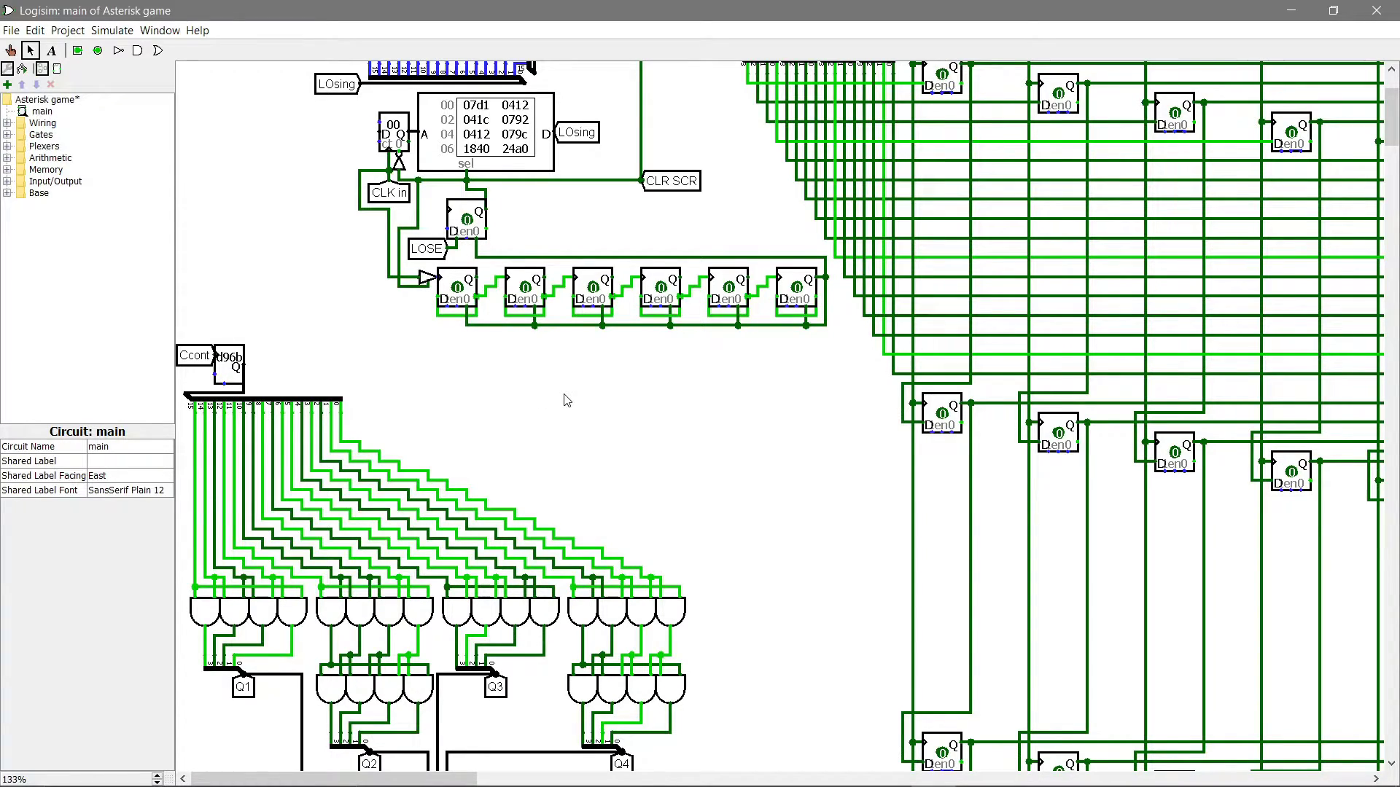
# Examine the LED matrix display with its input wiring, and the random generator with the AND gates it feeds
pyautogui.moveTo(474, 779); pyautogui.dragTo(1010, 758)
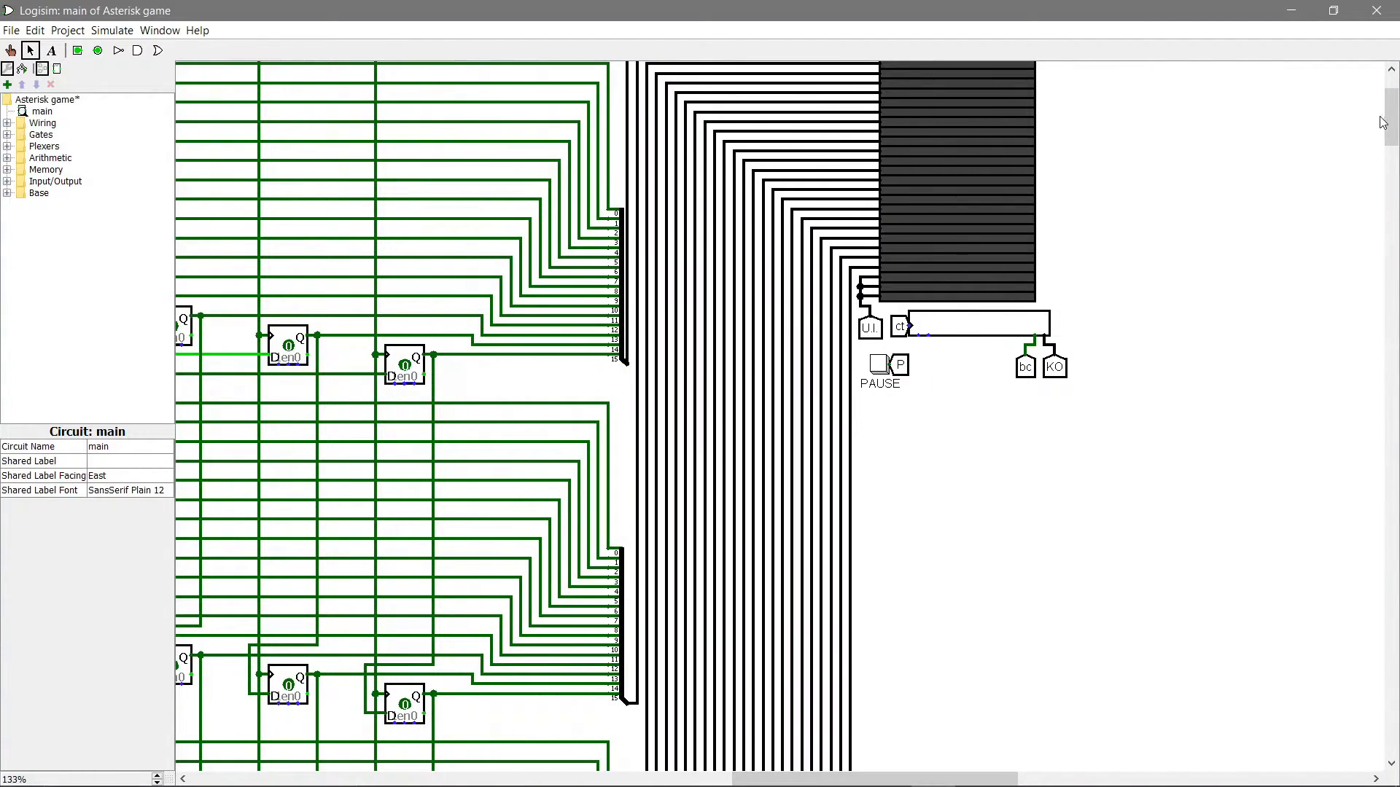
pyautogui.moveTo(1391, 120); pyautogui.dragTo(1391, 110)
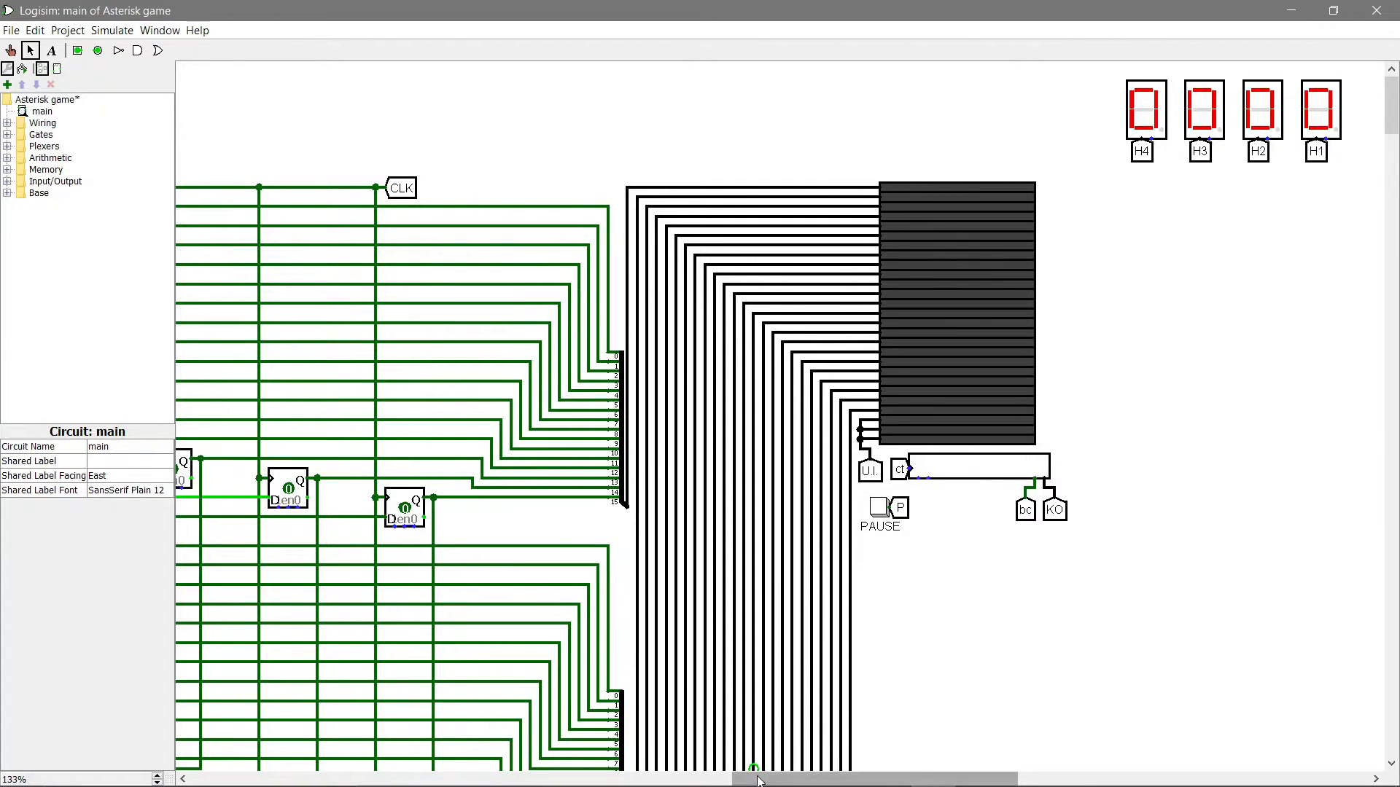
pyautogui.click(452, 781)
pyautogui.click(452, 782)
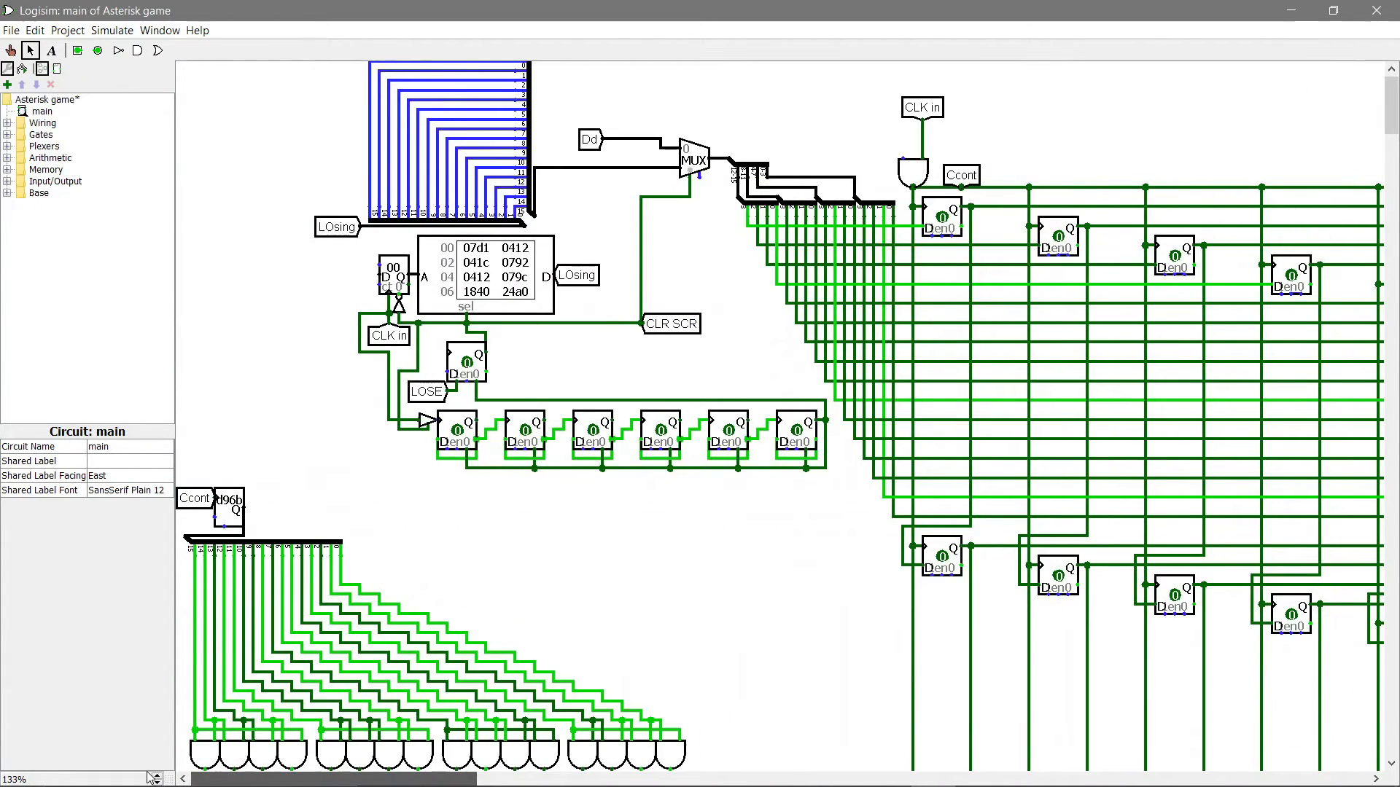
pyautogui.click(230, 516)
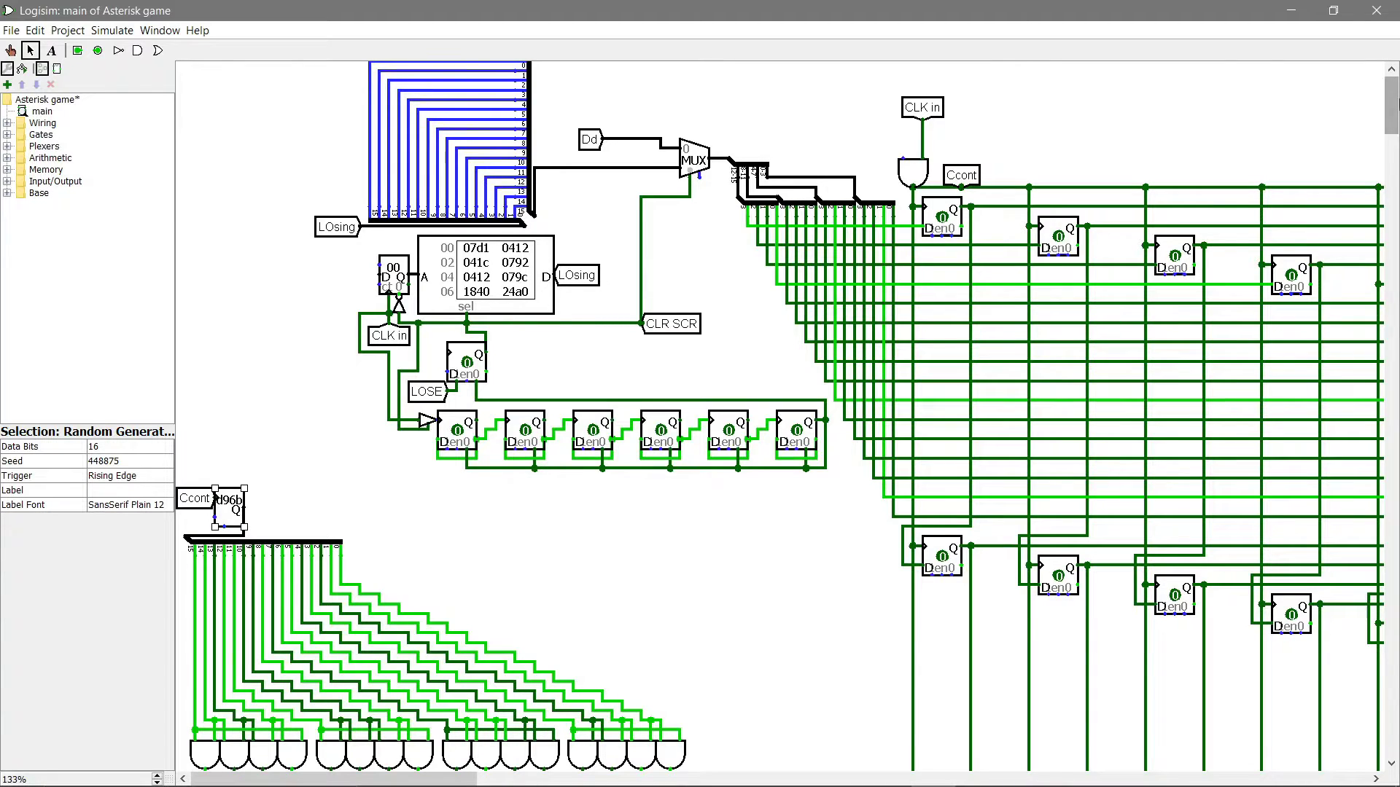
pyautogui.moveTo(1391, 106); pyautogui.dragTo(1392, 119)
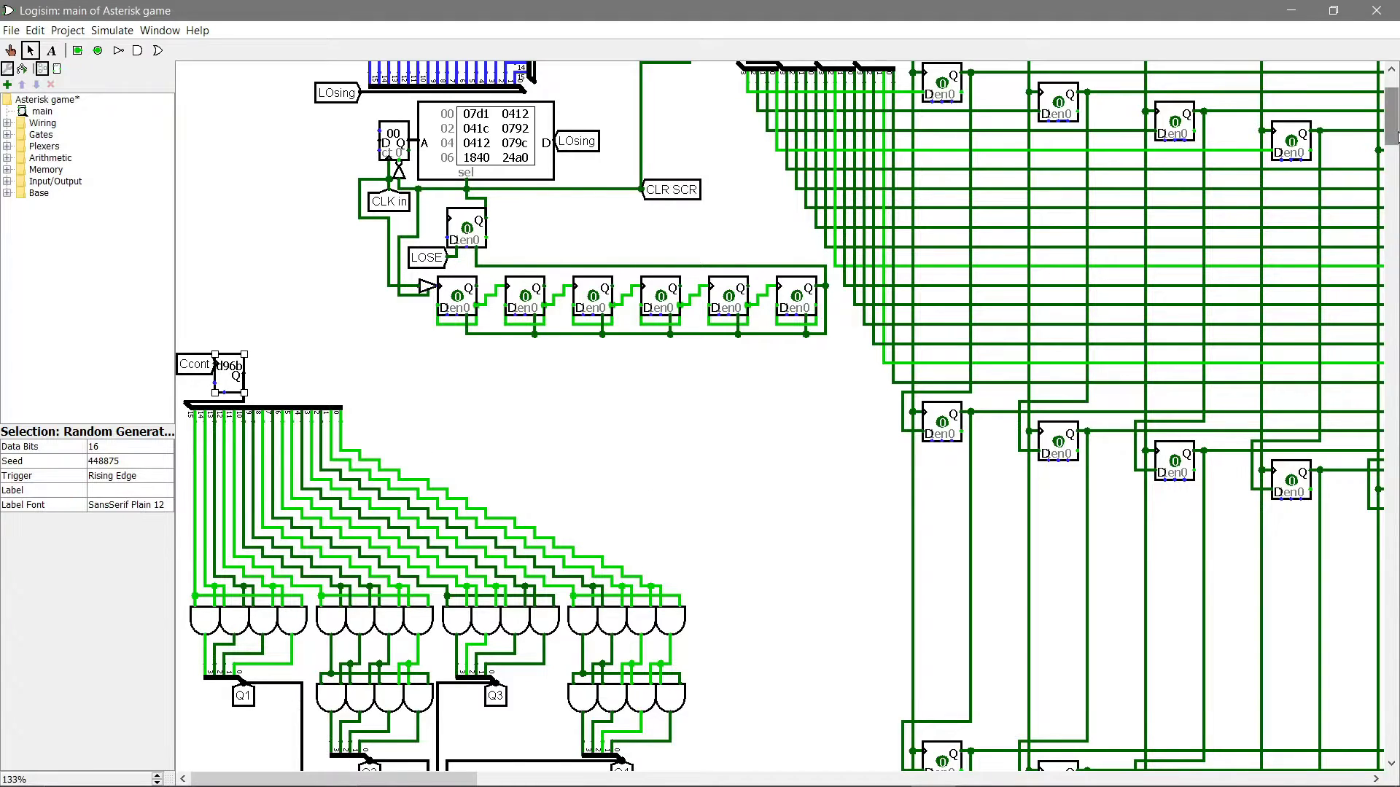
pyautogui.scroll(-2, 1391, 131)
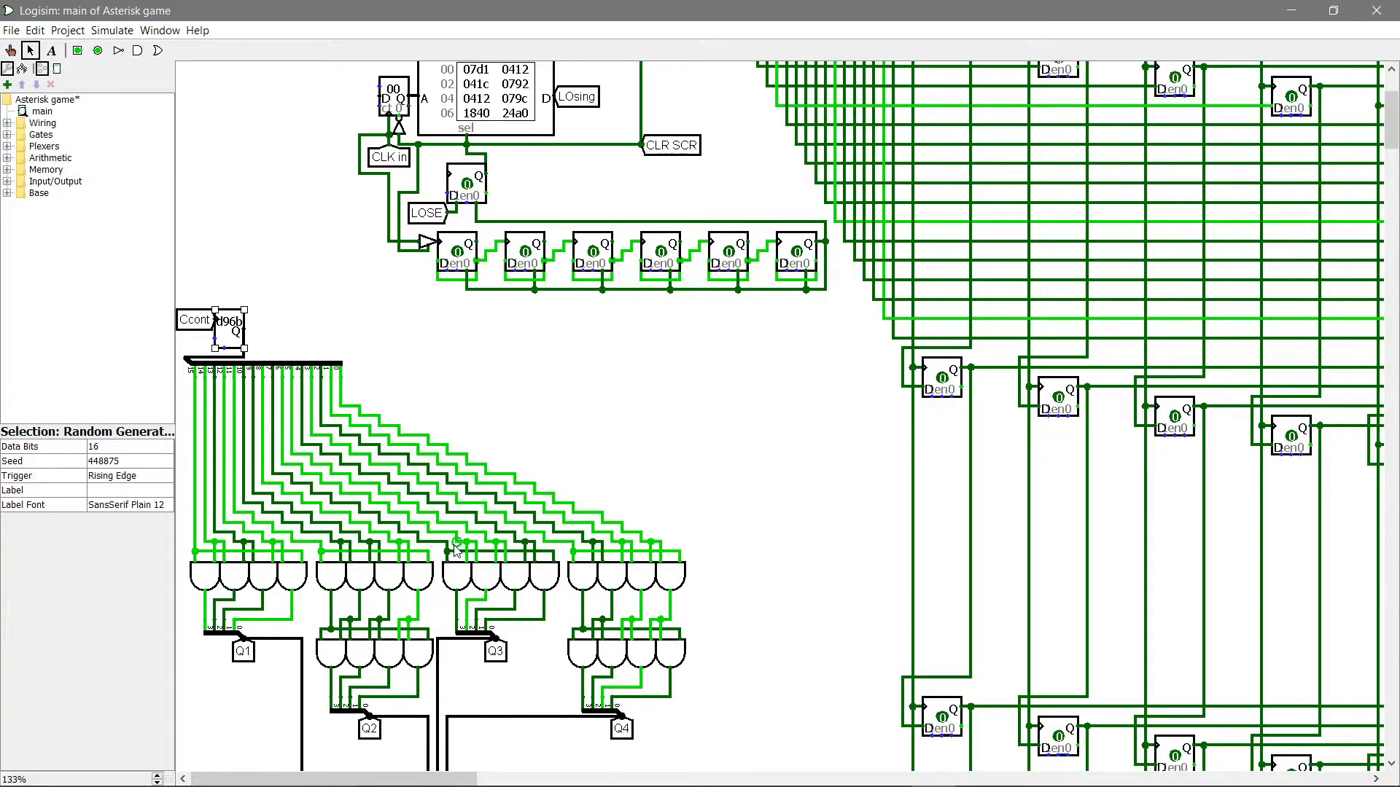
# Delete the Q1, Q2, Q3 and Q4 tunnels at the splitters below the random generator's AND gates
pyautogui.click(243, 653)
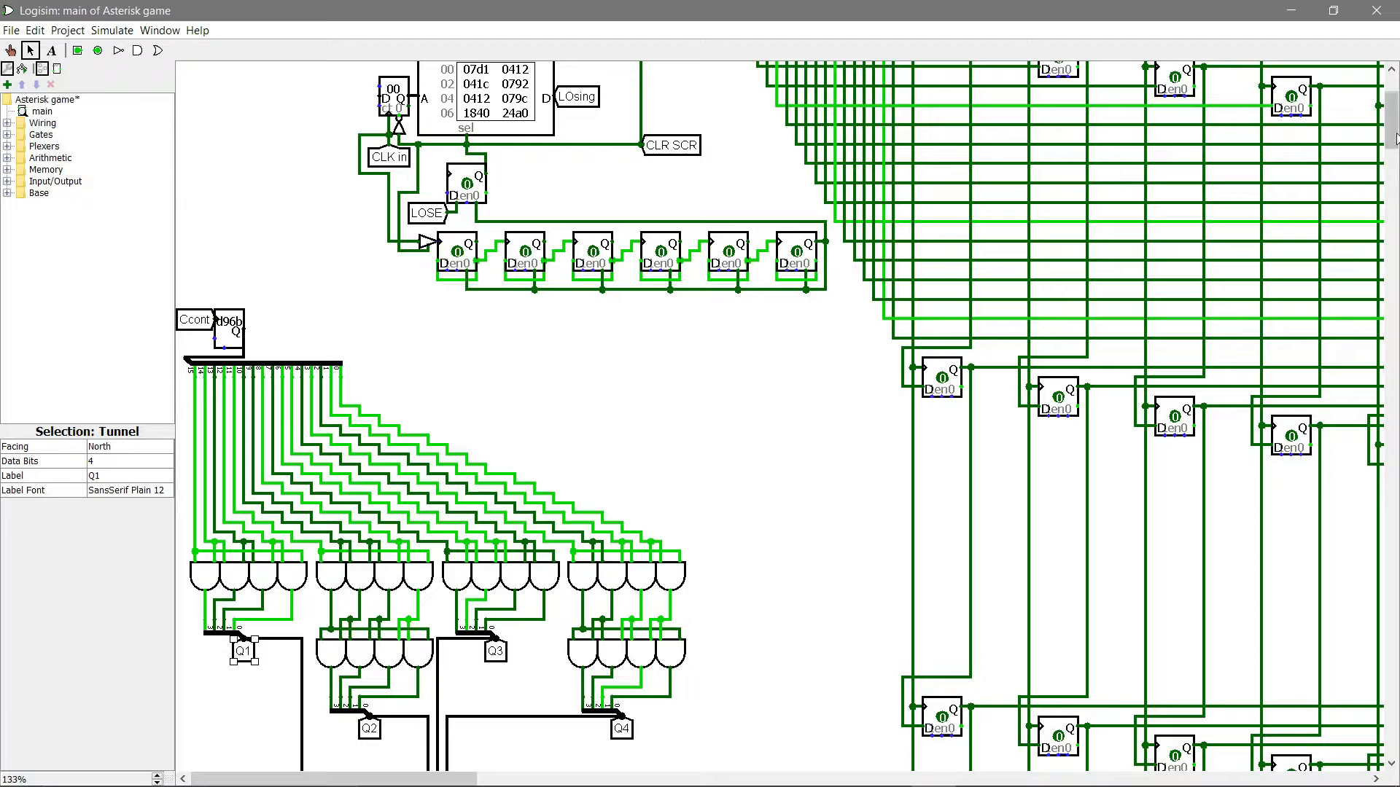
pyautogui.moveTo(1389, 124); pyautogui.dragTo(1389, 106)
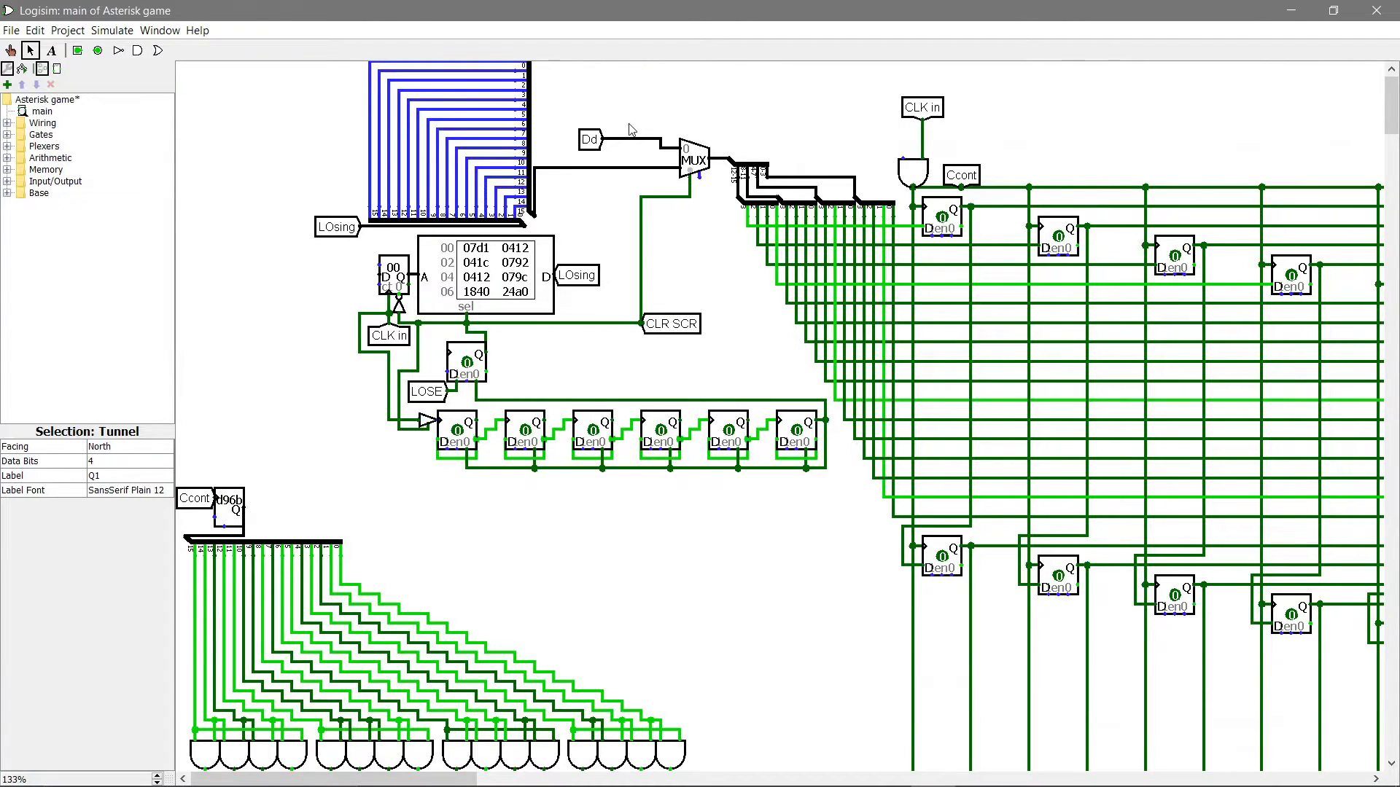
pyautogui.moveTo(1391, 106); pyautogui.dragTo(1394, 135)
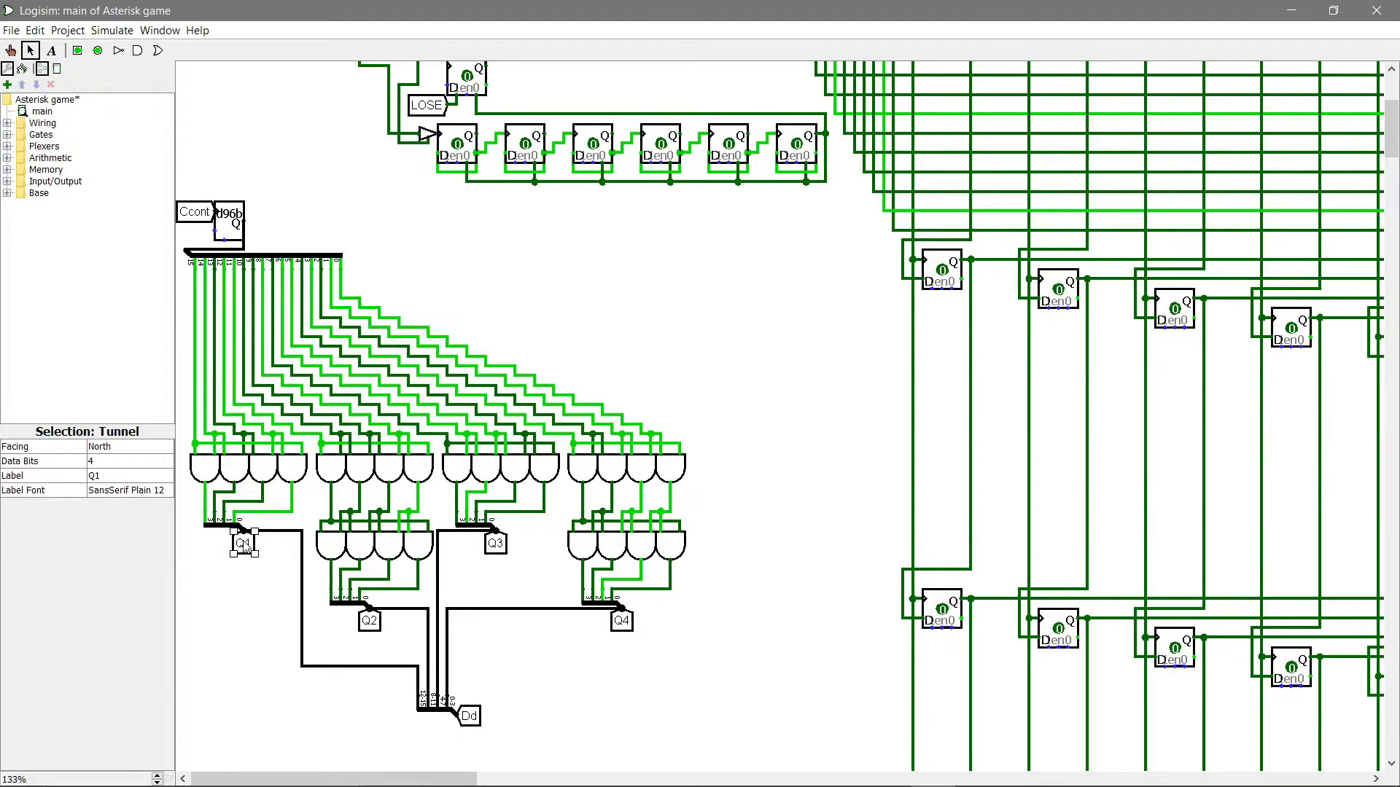
pyautogui.click(369, 621)
pyautogui.click(623, 631)
pyautogui.hotkey('ctrl', 'z')
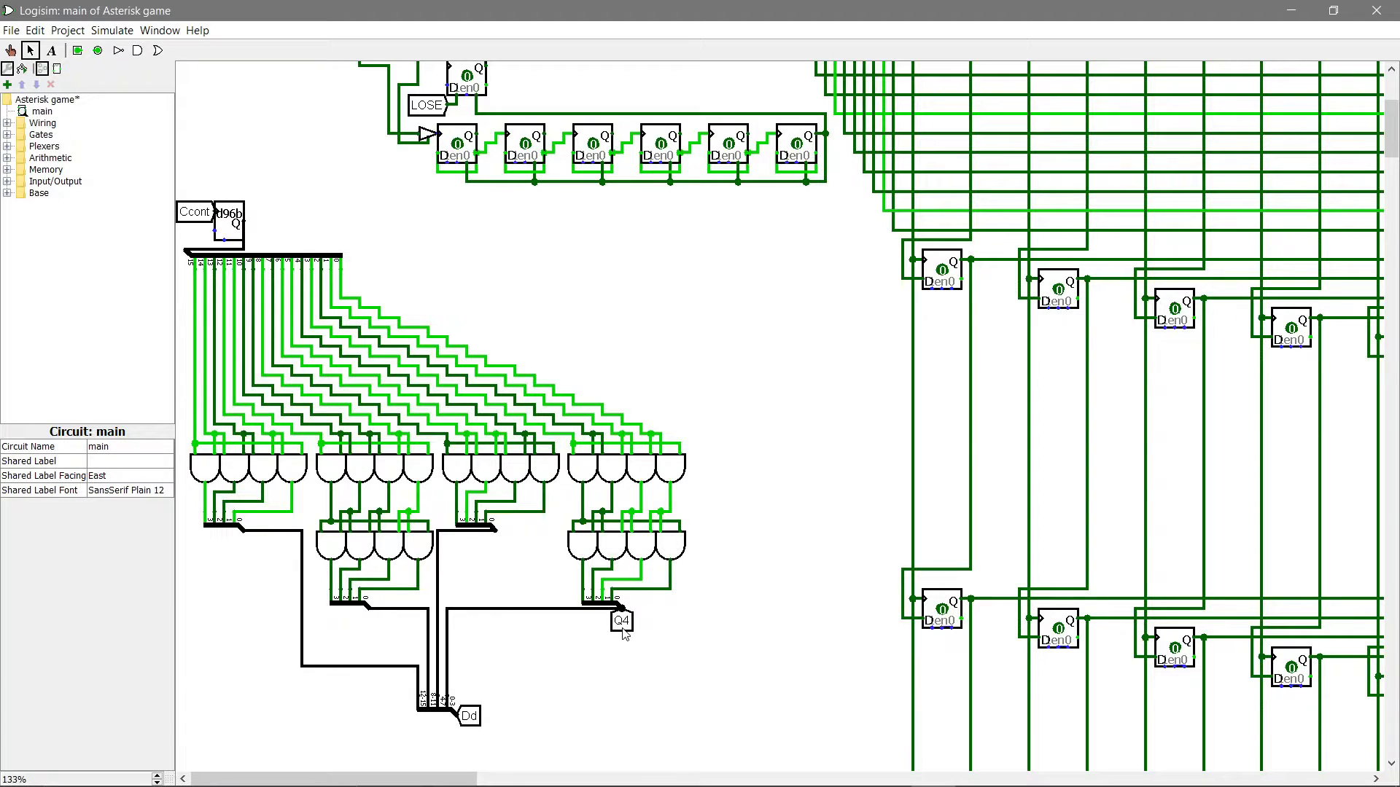
pyautogui.hotkey('ctrl', 'z')
# Move the Dd tunnel beside the MUX directly onto its 0 input, removing the wire between them
pyautogui.click(481, 715)
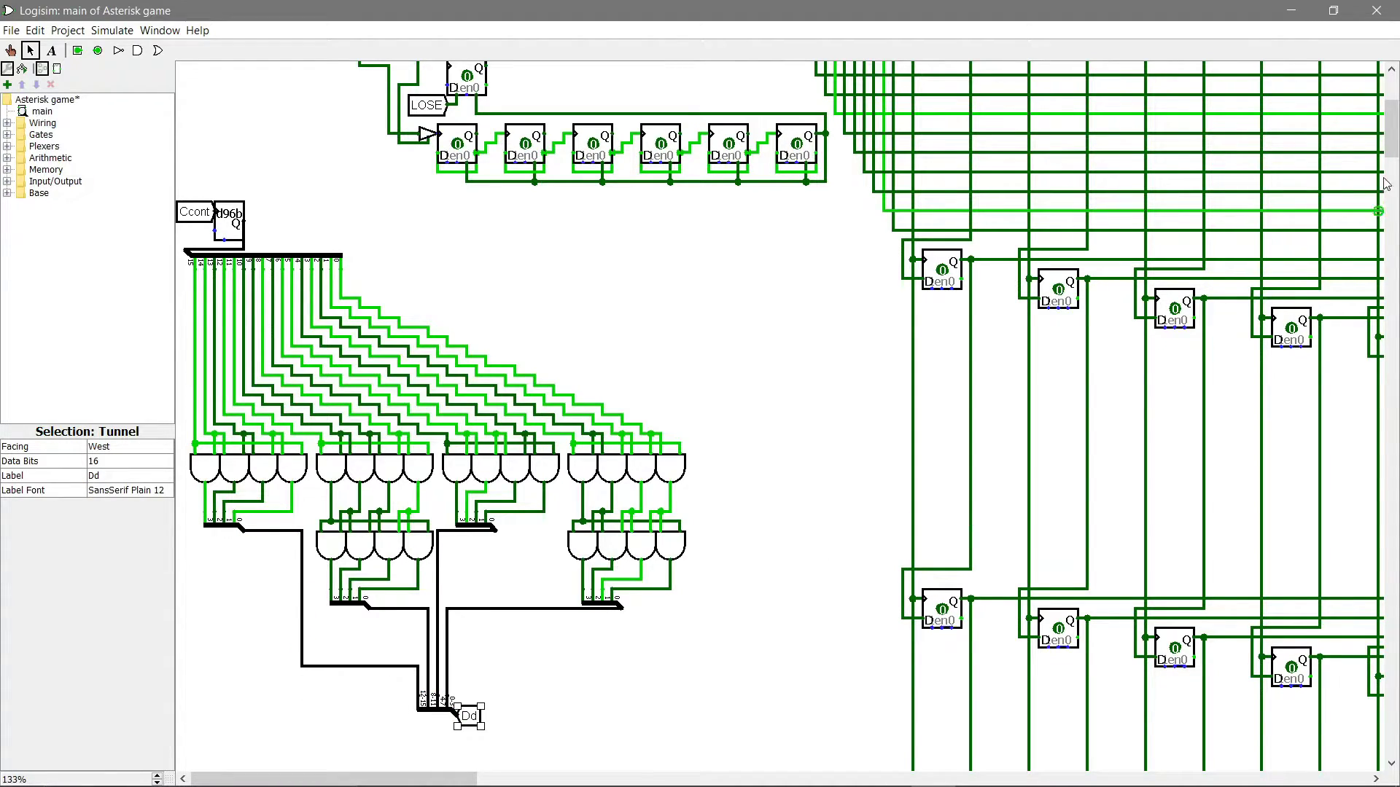
pyautogui.moveTo(1390, 132); pyautogui.dragTo(1389, 103)
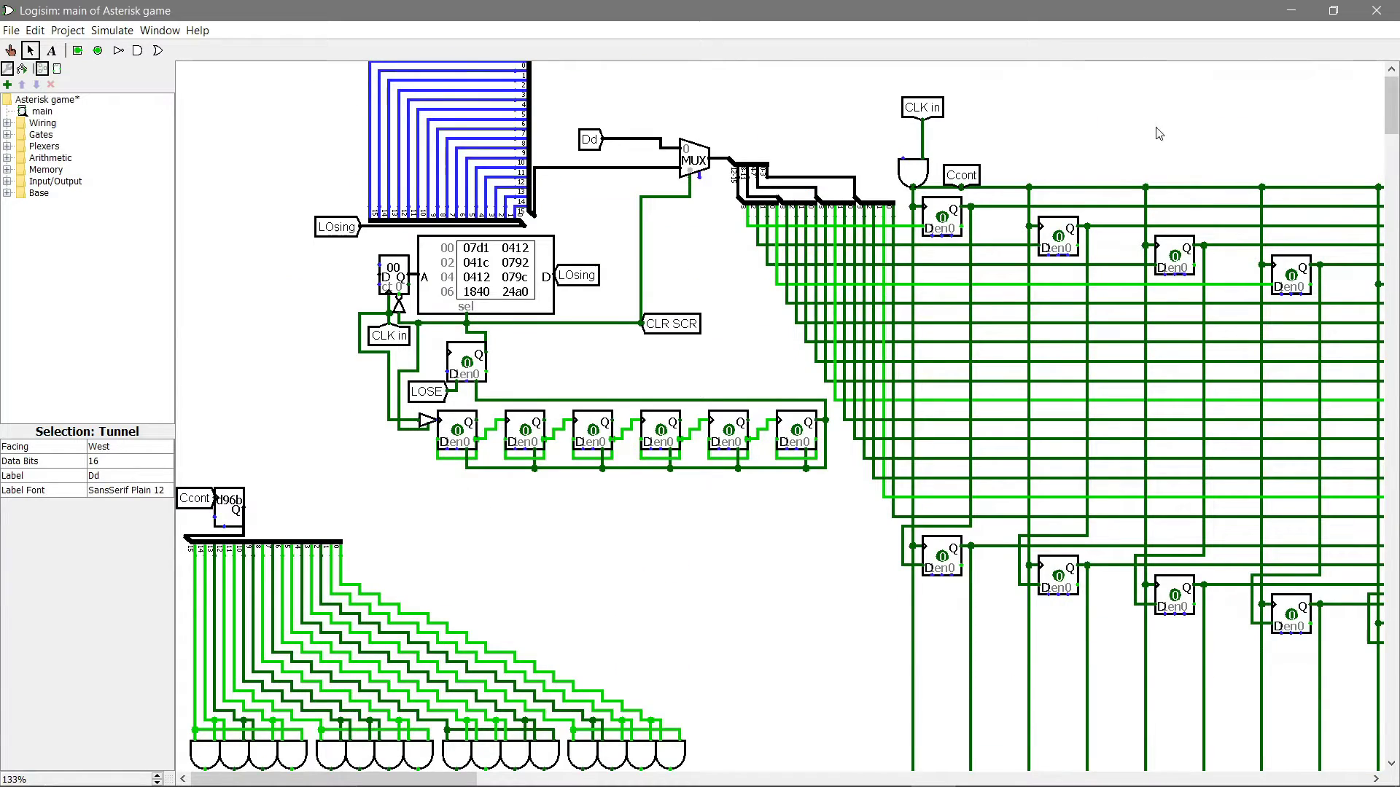
pyautogui.click(596, 145)
pyautogui.moveTo(596, 146); pyautogui.dragTo(649, 151)
pyautogui.click(671, 155)
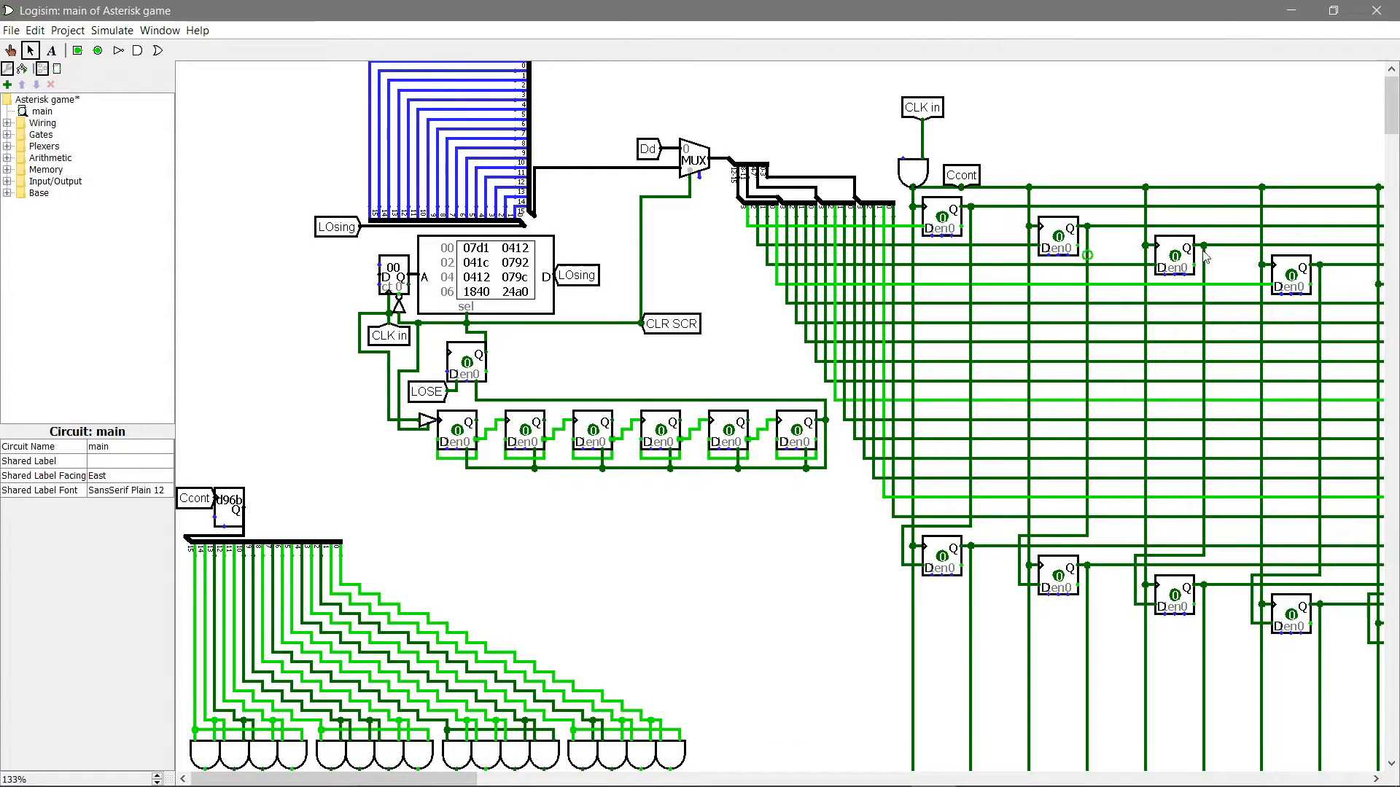
pyautogui.click(1394, 155)
pyautogui.click(1394, 155)
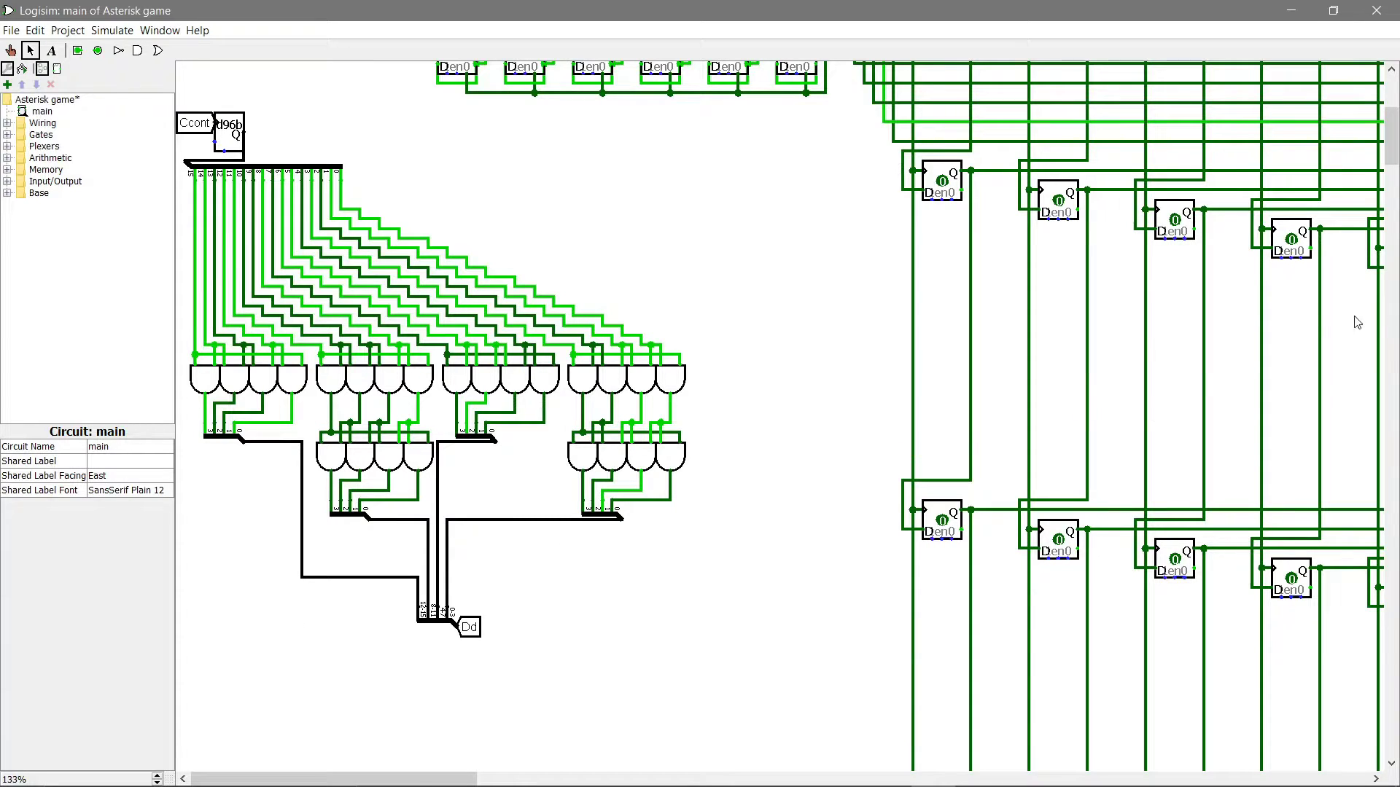
pyautogui.moveTo(1396, 144); pyautogui.dragTo(1396, 113)
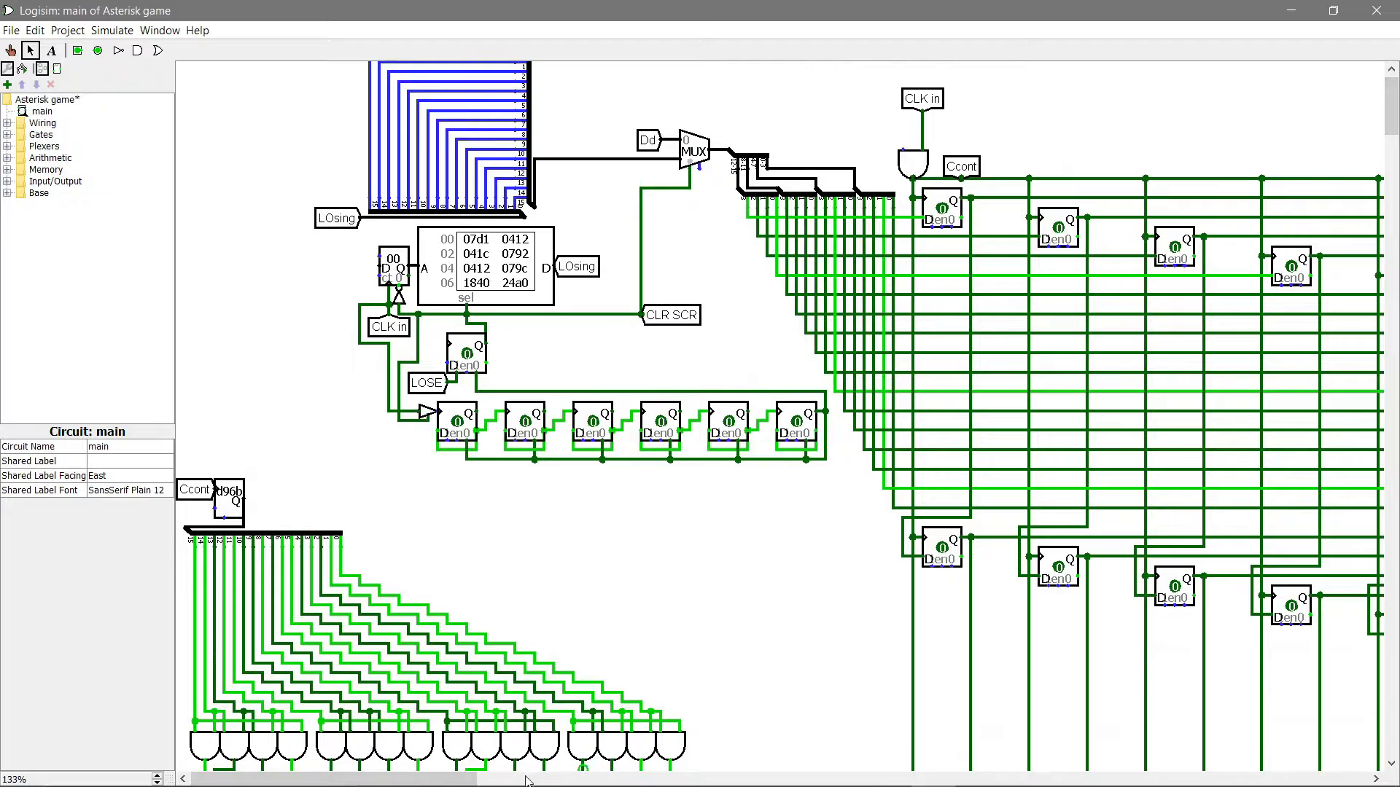
# Examine the D flip-flop grid fed by the MUX splitters, inspecting the first flip-flop of its top row
pyautogui.moveTo(448, 780); pyautogui.dragTo(500, 780)
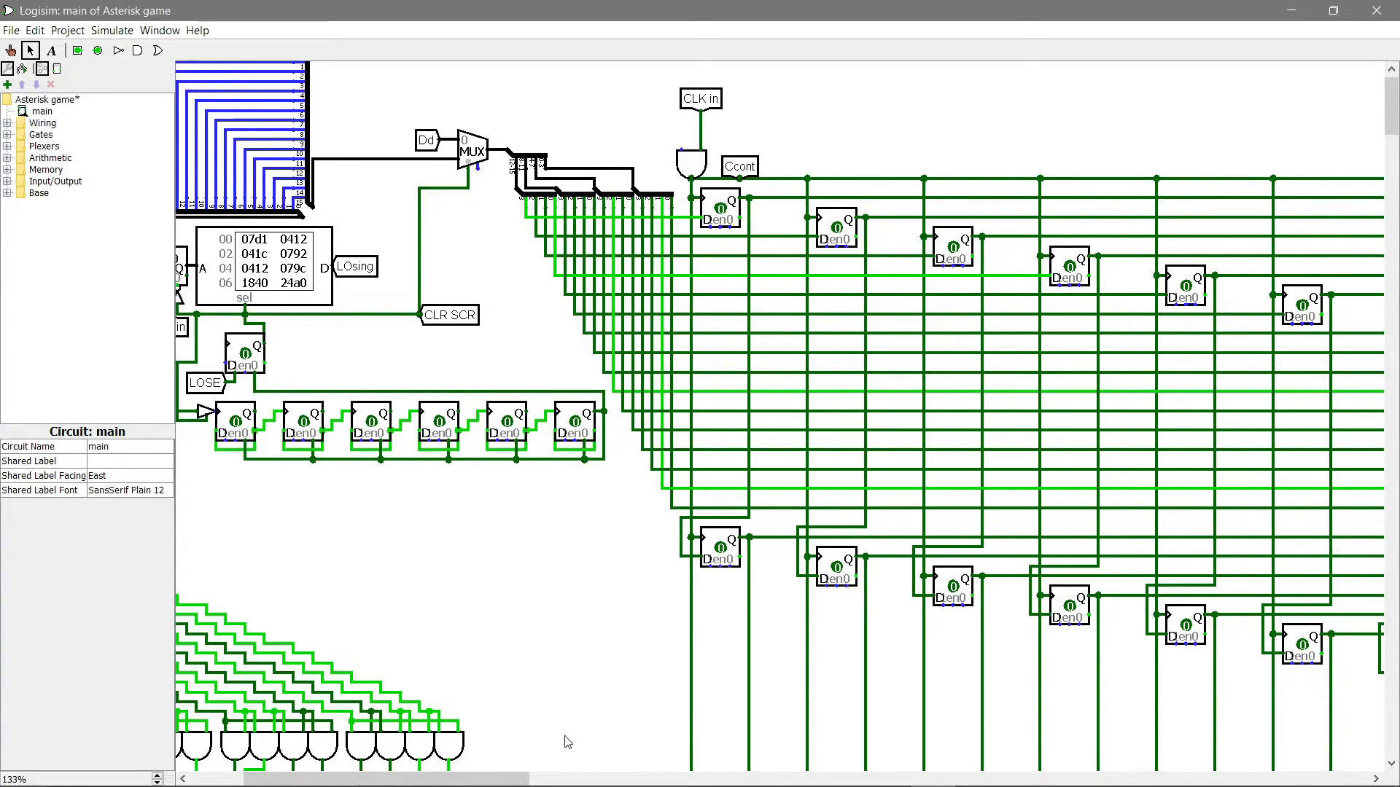
pyautogui.moveTo(508, 779); pyautogui.dragTo(455, 782)
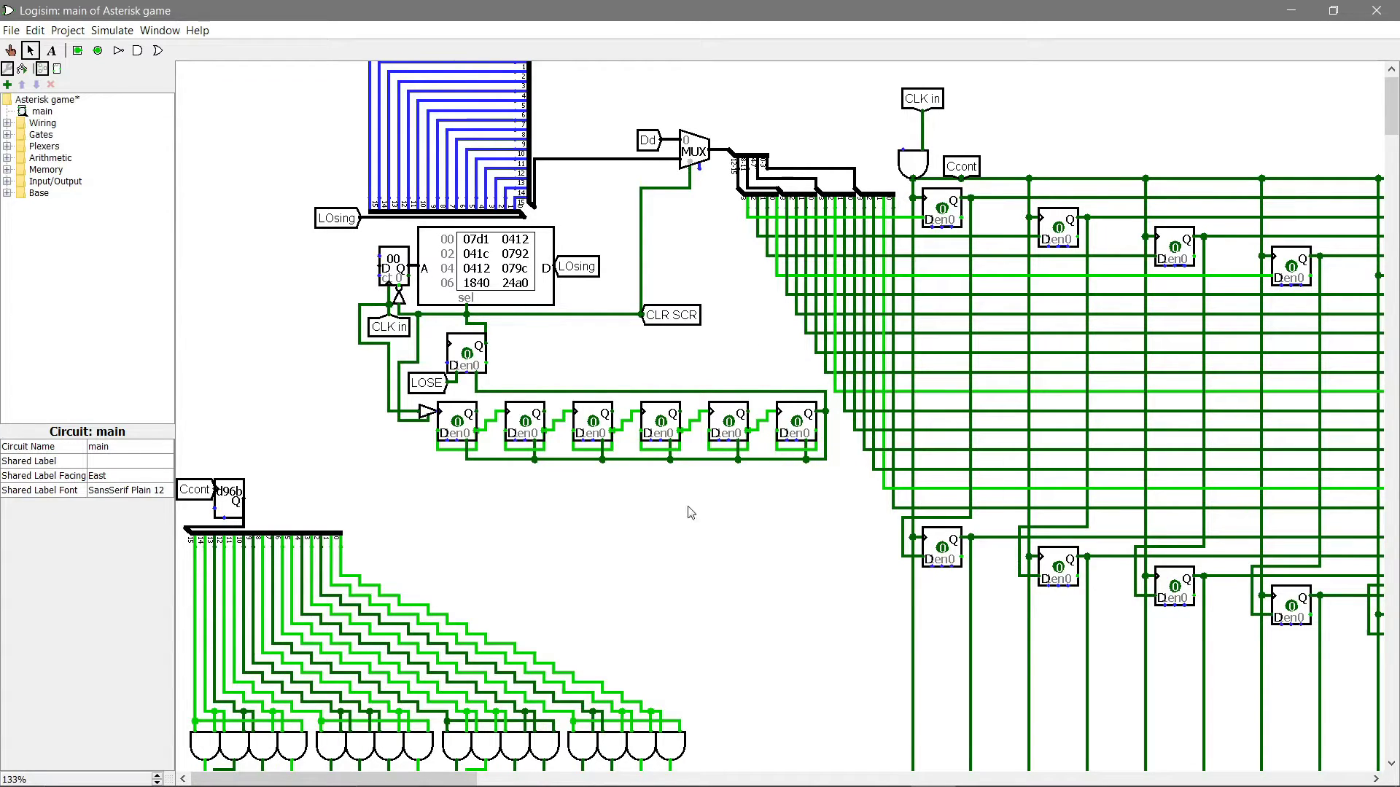
pyautogui.moveTo(437, 778)
pyautogui.mouseDown()
pyautogui.moveTo(973, 778)
pyautogui.moveTo(435, 779)
pyautogui.mouseUp()
pyautogui.moveTo(449, 777); pyautogui.dragTo(700, 777)
pyautogui.moveTo(1394, 107)
pyautogui.mouseDown()
pyautogui.moveTo(1394, 693)
pyautogui.moveTo(1394, 80)
pyautogui.mouseUp()
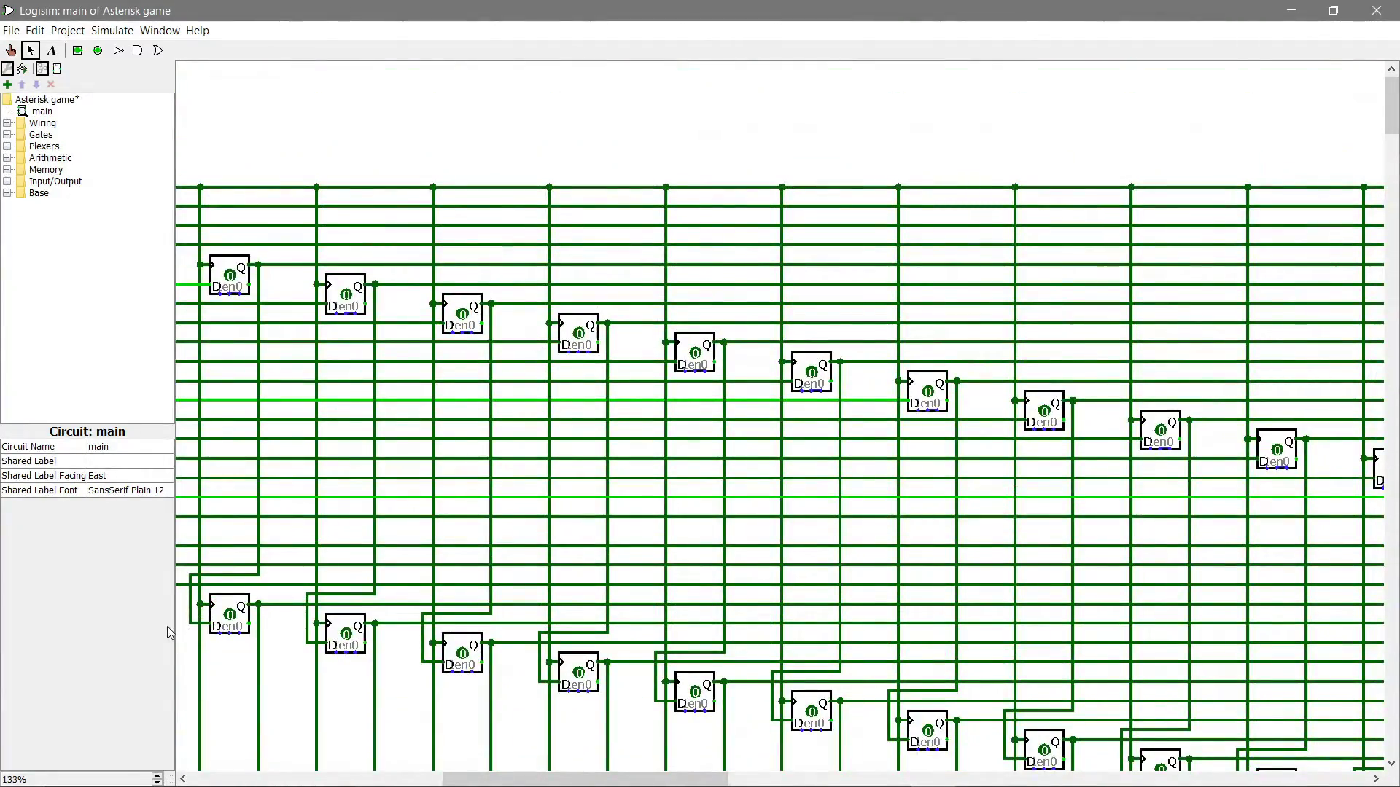
pyautogui.click(156, 782)
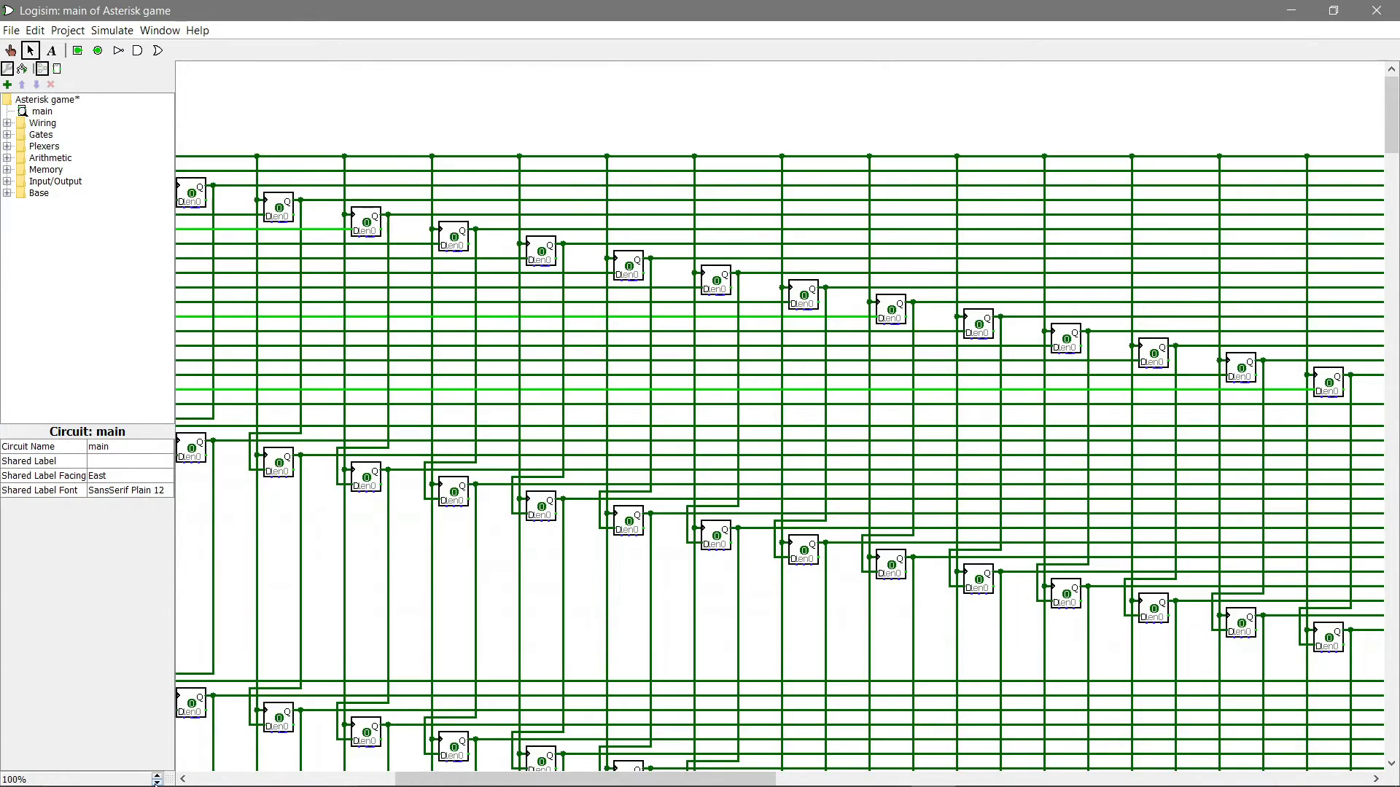
pyautogui.click(156, 783)
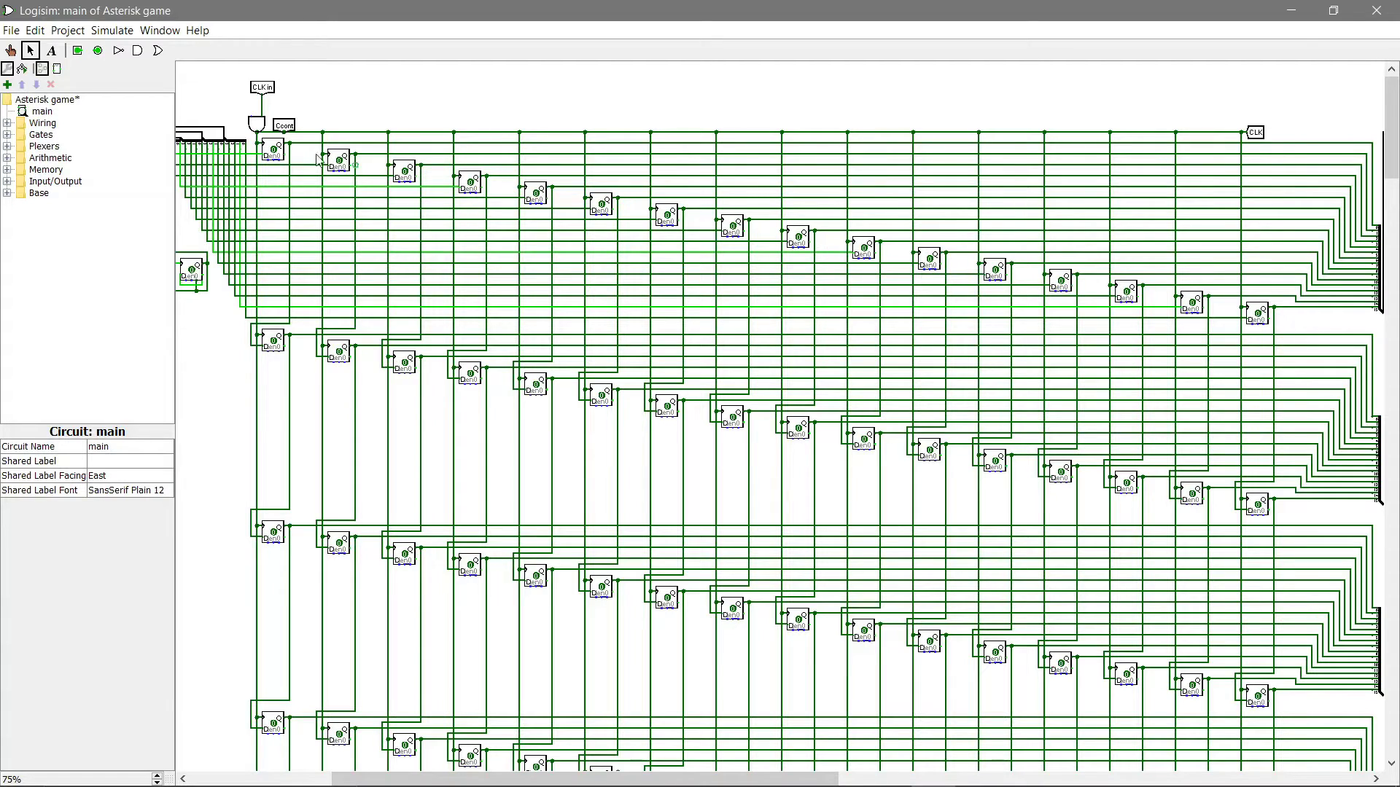
pyautogui.click(273, 151)
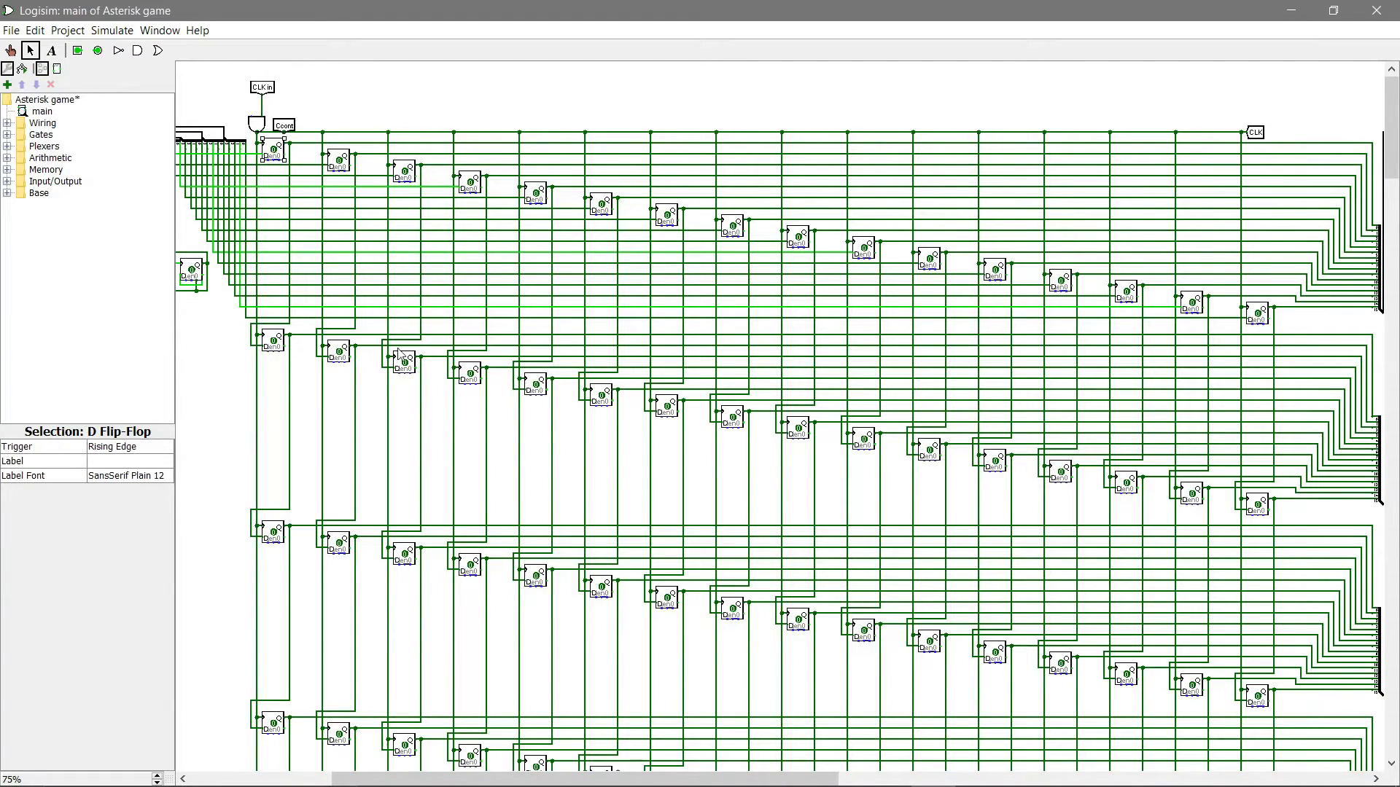
# Trace the first flip-flop's output wire across the top row and inspect the LED matrix's first row
pyautogui.moveTo(638, 779); pyautogui.dragTo(947, 779)
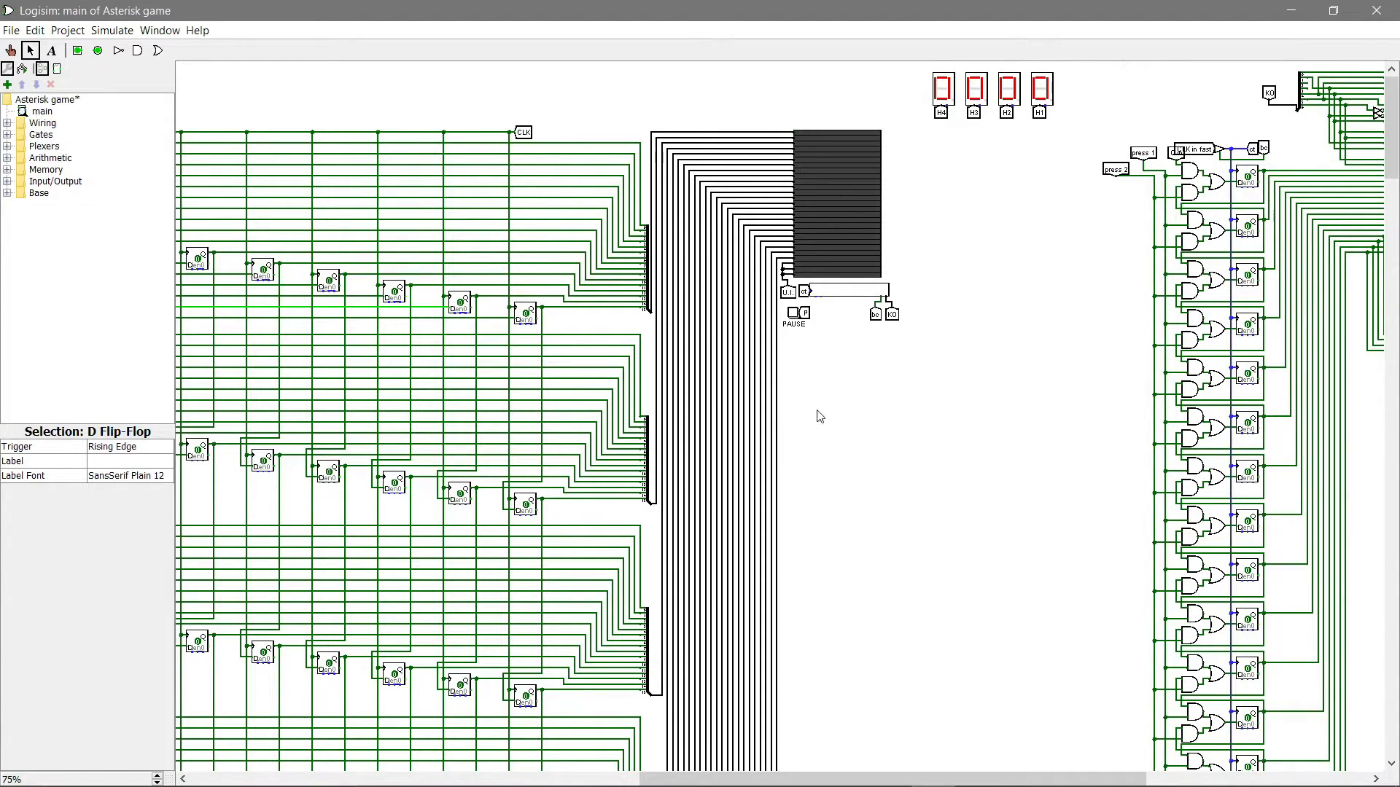
pyautogui.moveTo(780, 781); pyautogui.dragTo(460, 771)
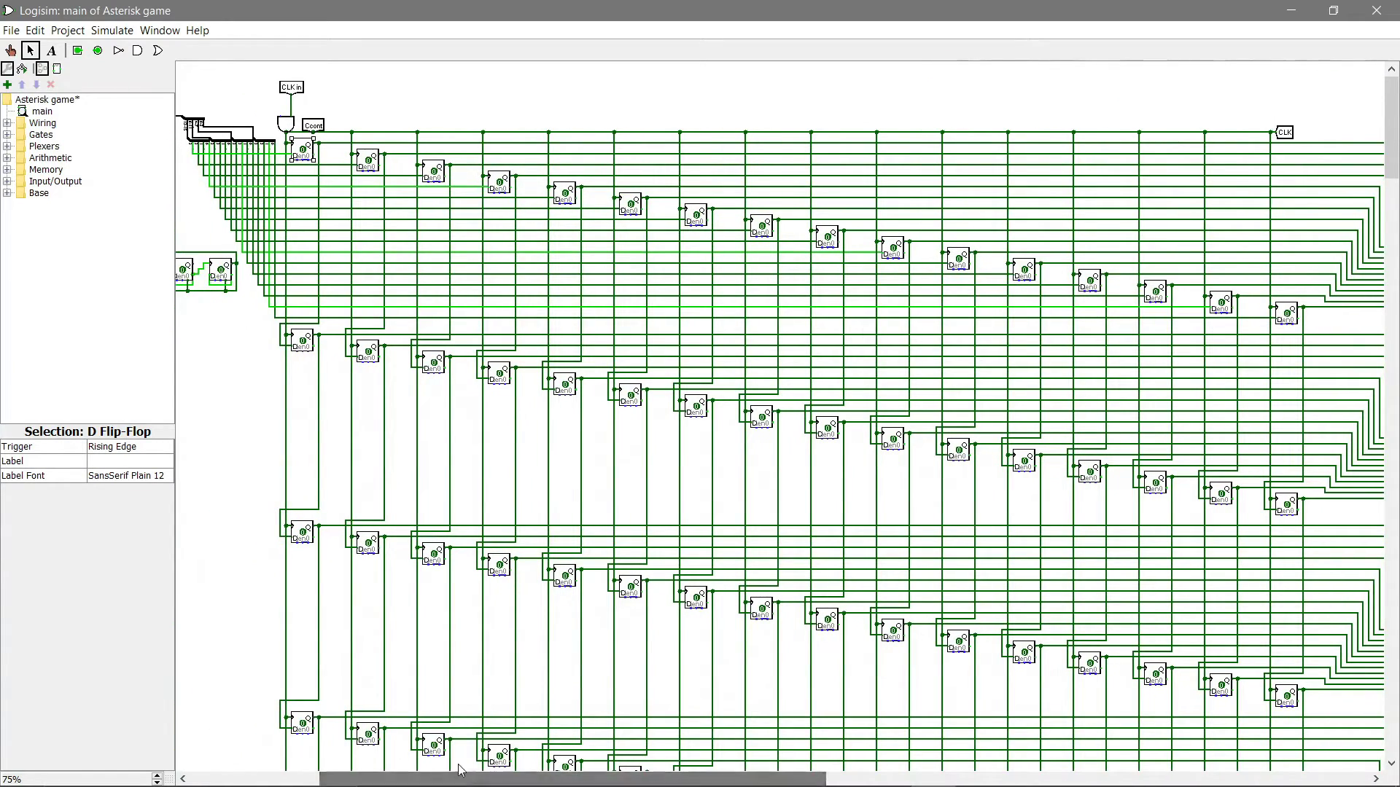
pyautogui.click(337, 143)
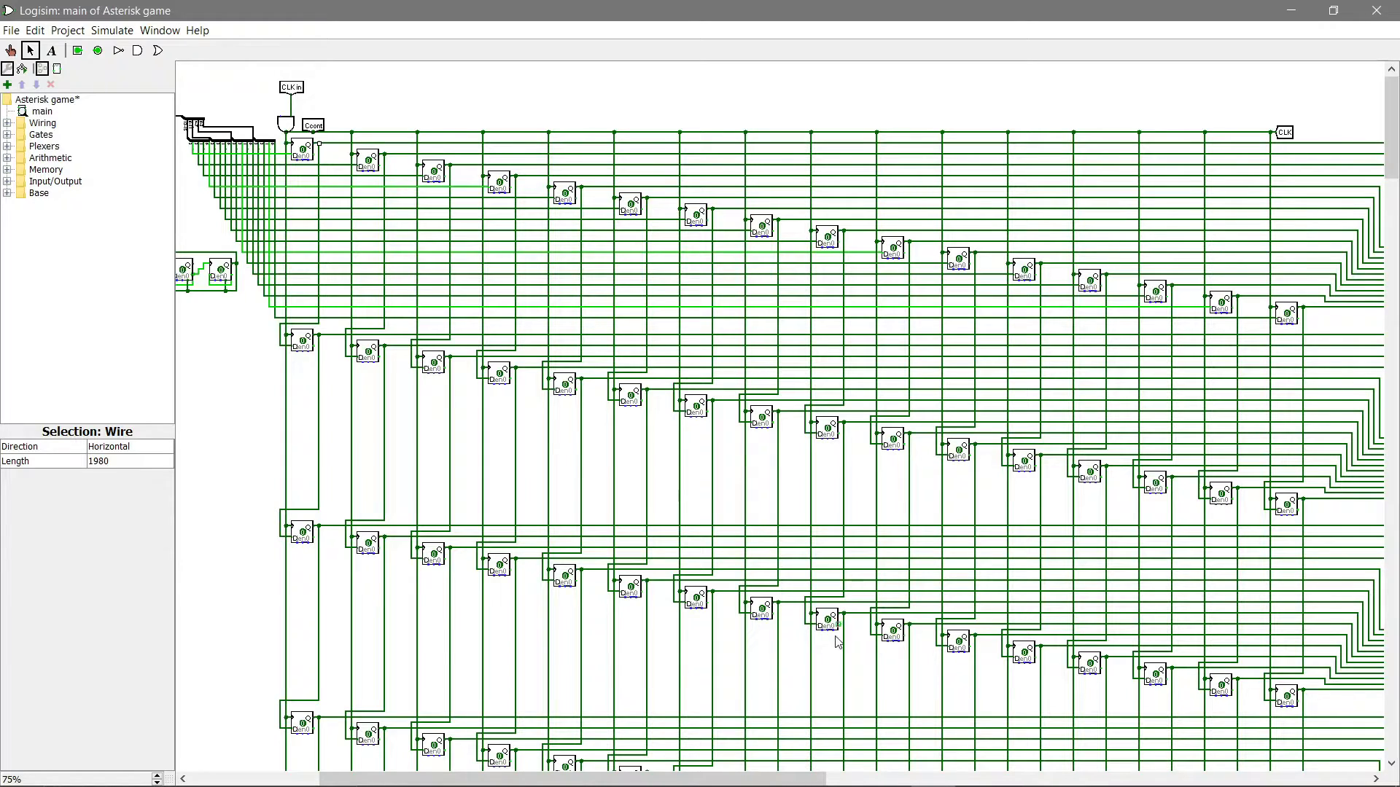
pyautogui.moveTo(806, 779); pyautogui.dragTo(1022, 777)
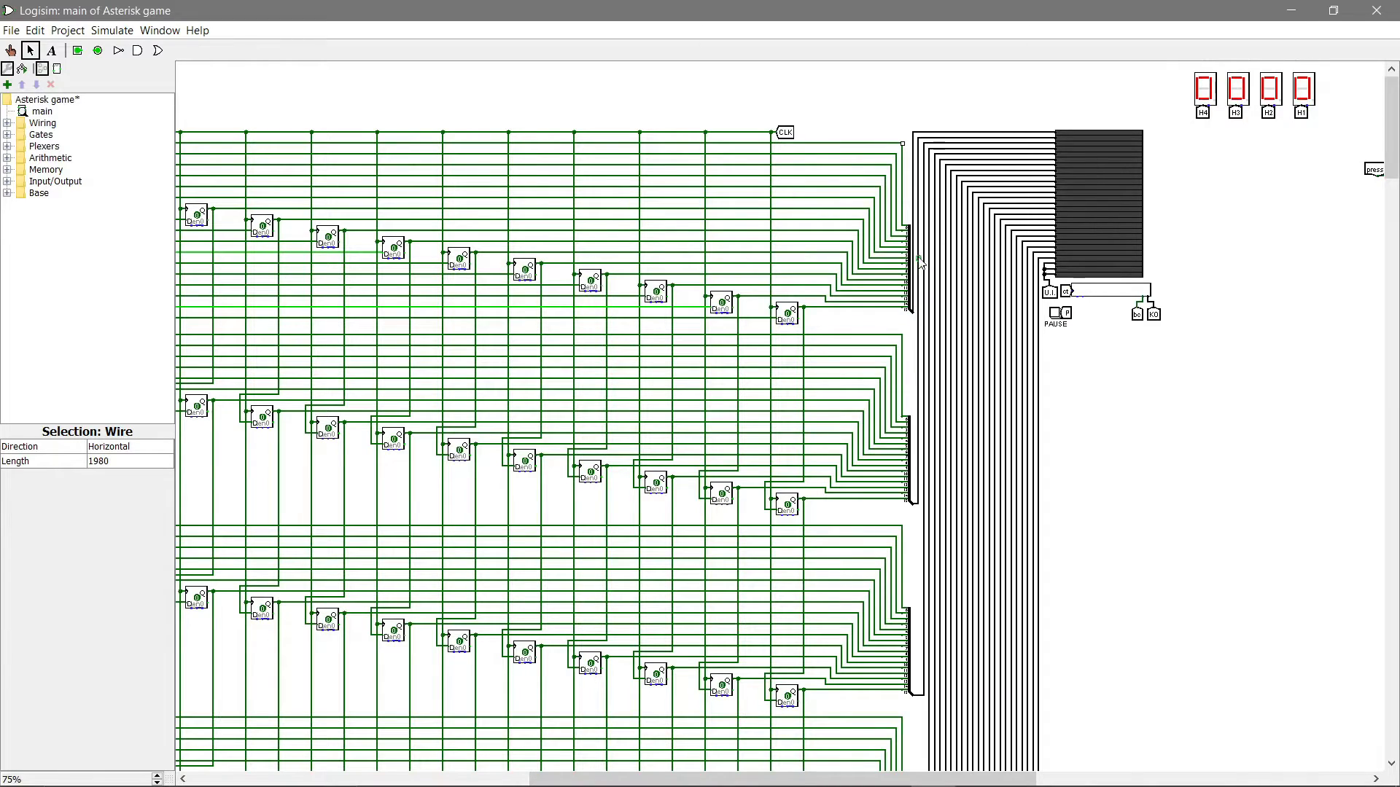
pyautogui.click(1066, 139)
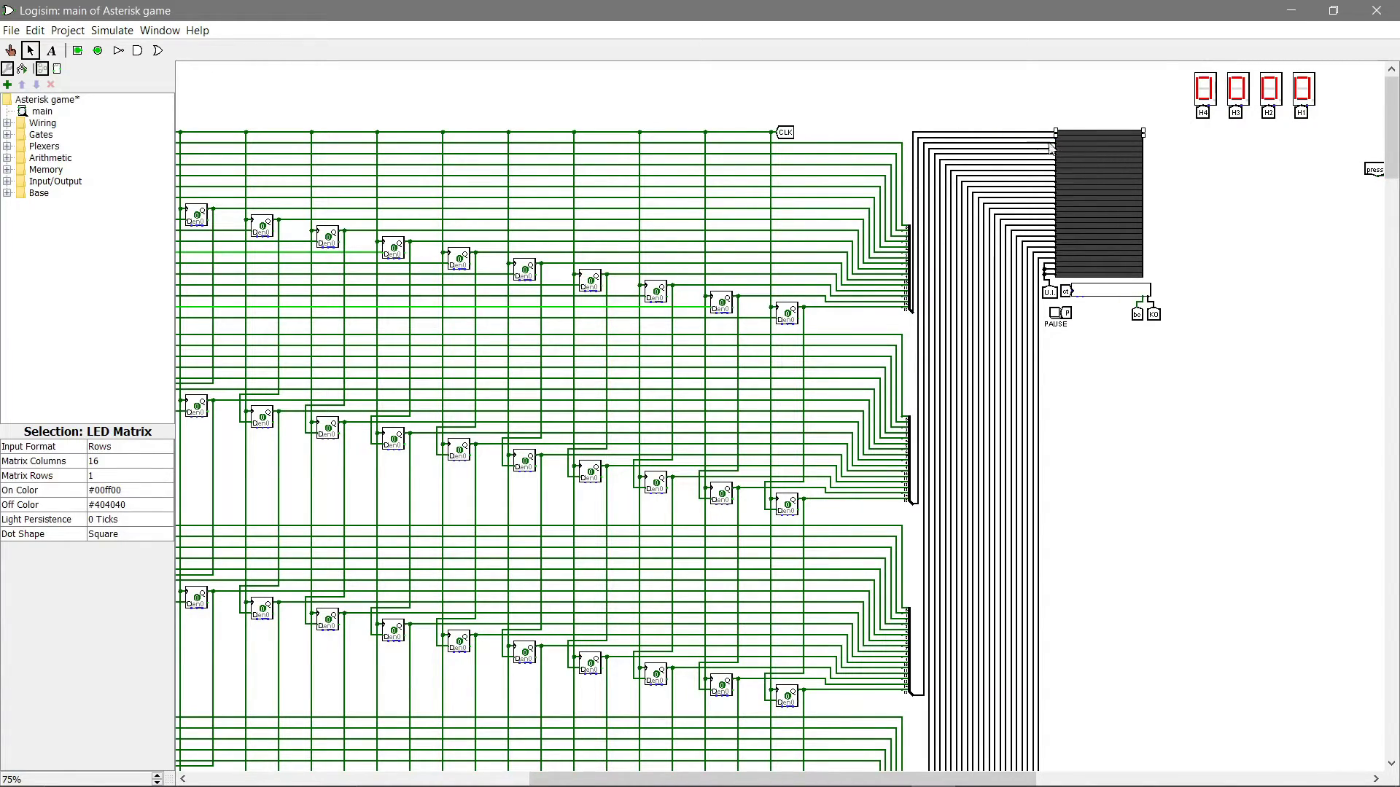
pyautogui.click(908, 232)
pyautogui.click(859, 105)
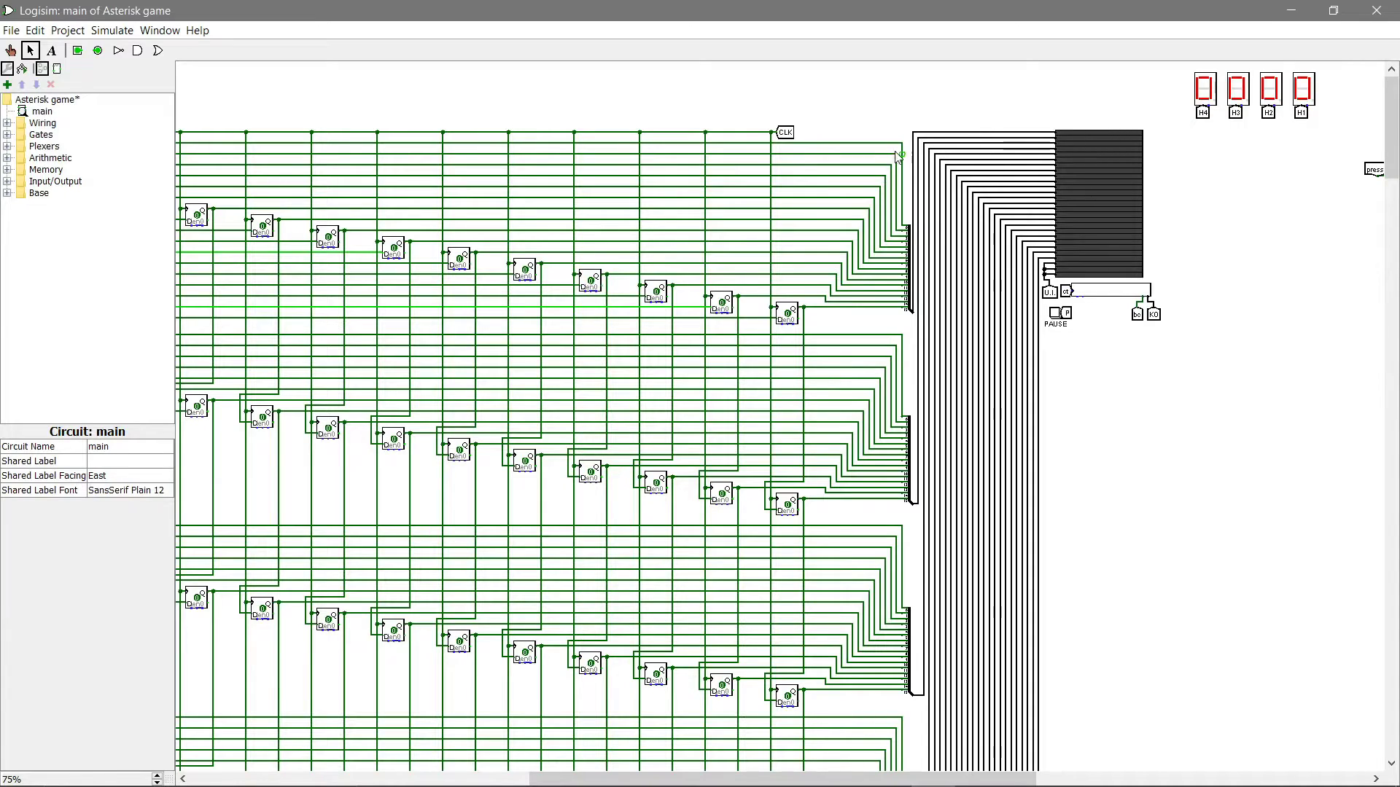
# Examine how the top flip-flop row's wires pass through the splitter to the LED matrix, comparing both ends of the row
pyautogui.click(904, 148)
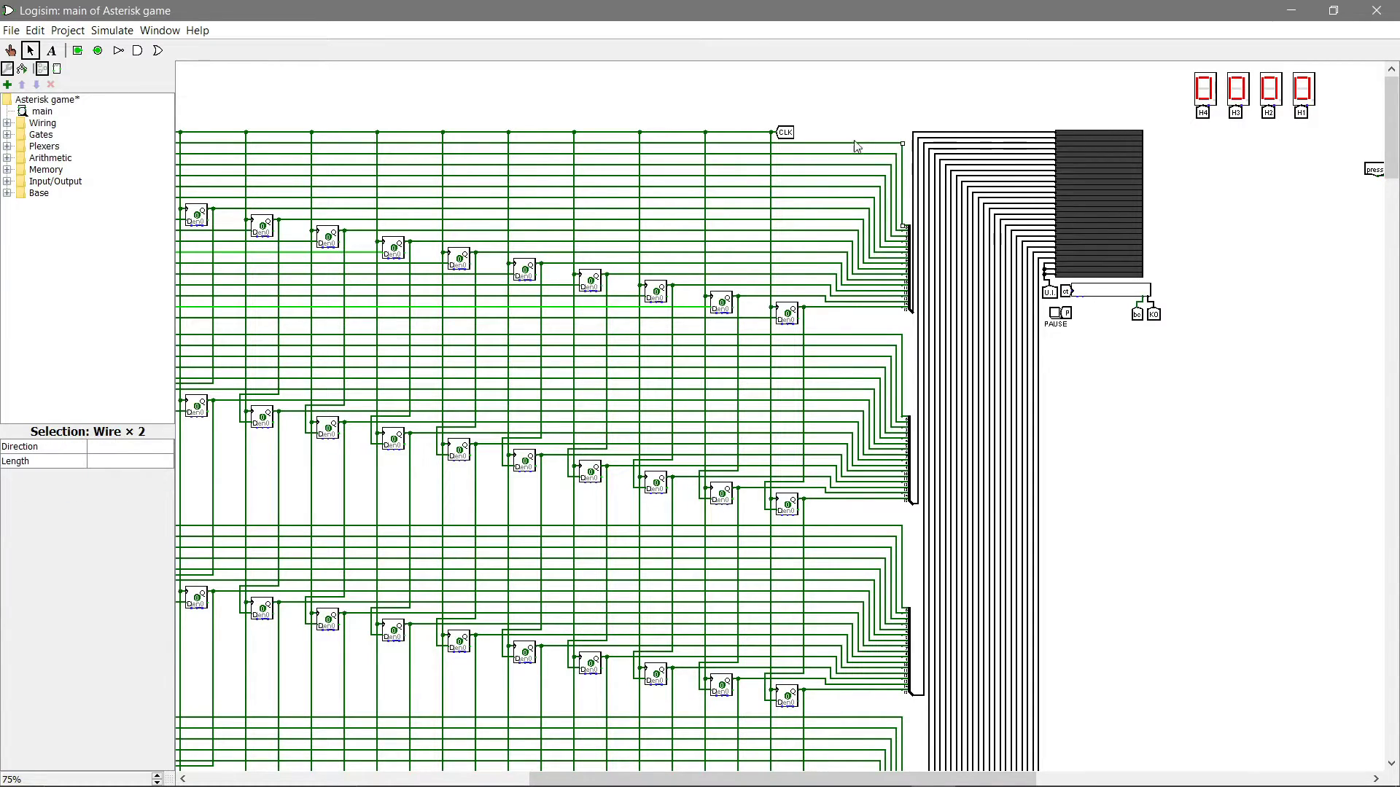
pyautogui.click(1142, 136)
pyautogui.click(1149, 128)
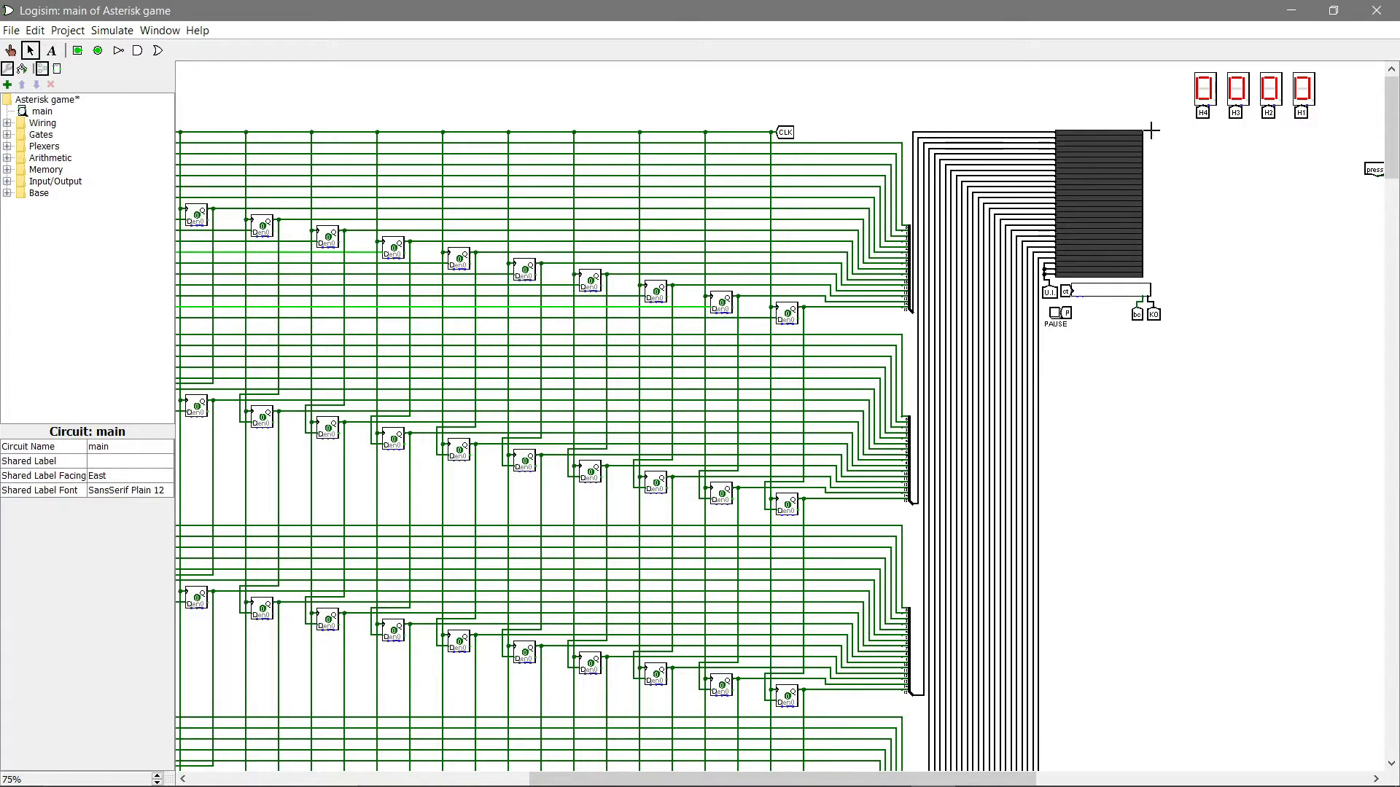
pyautogui.click(1142, 138)
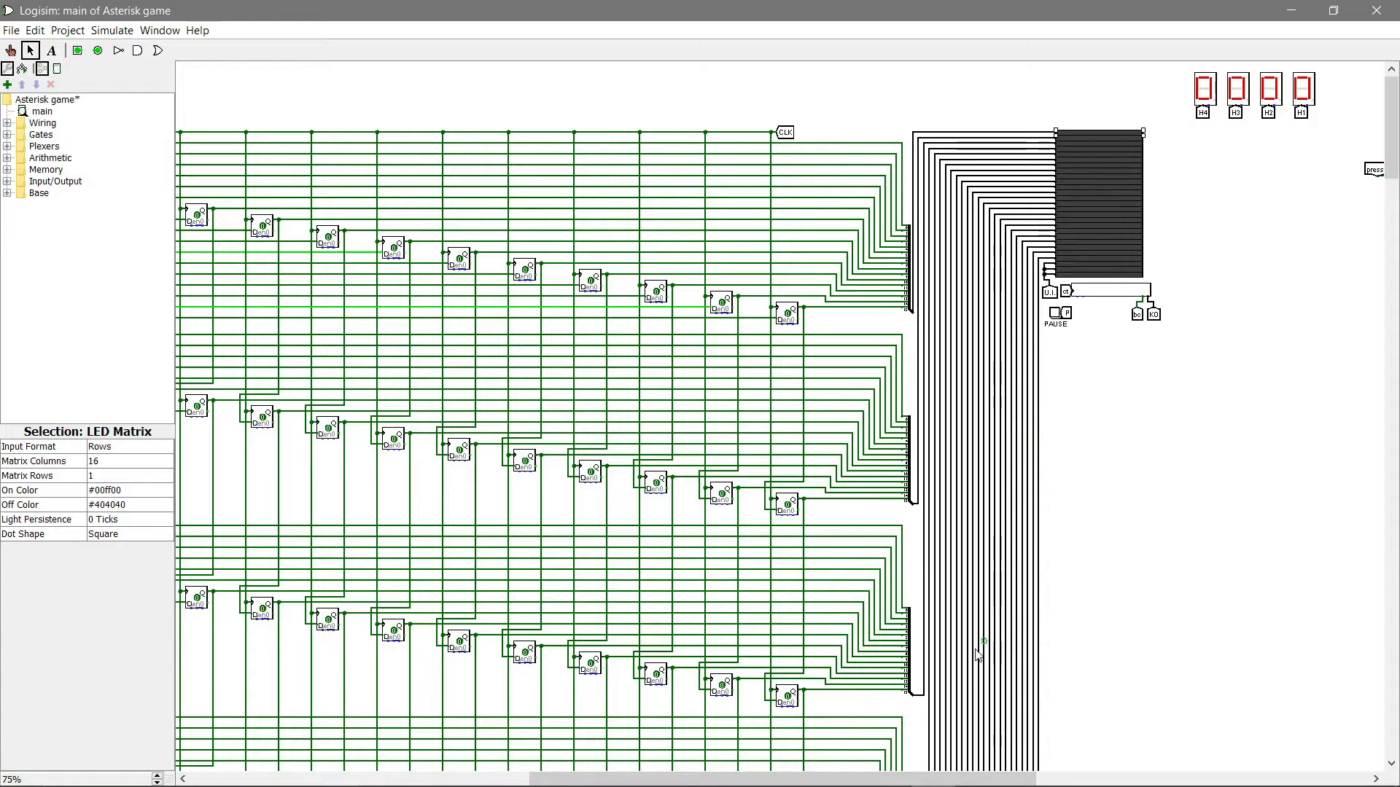
pyautogui.moveTo(941, 777); pyautogui.dragTo(685, 784)
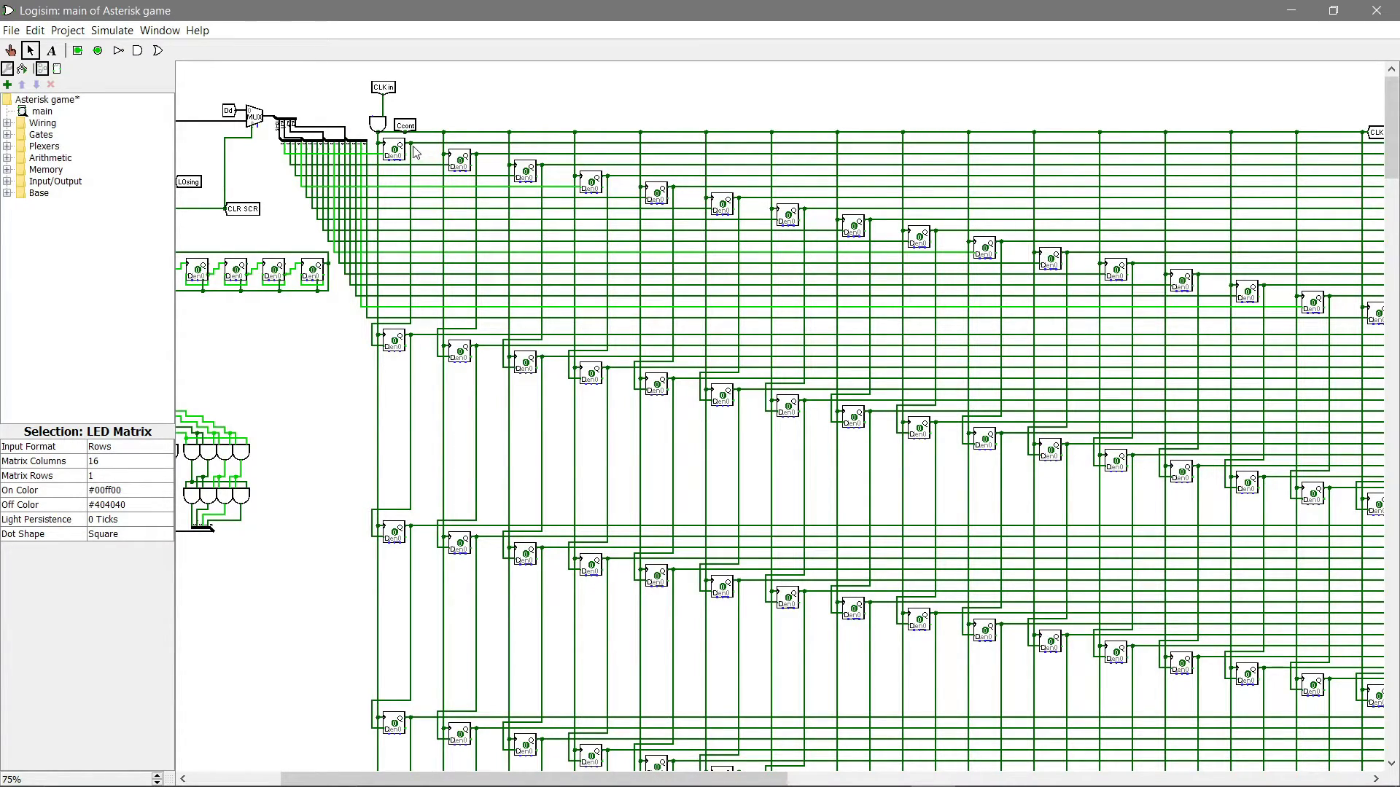
pyautogui.moveTo(598, 778); pyautogui.dragTo(886, 779)
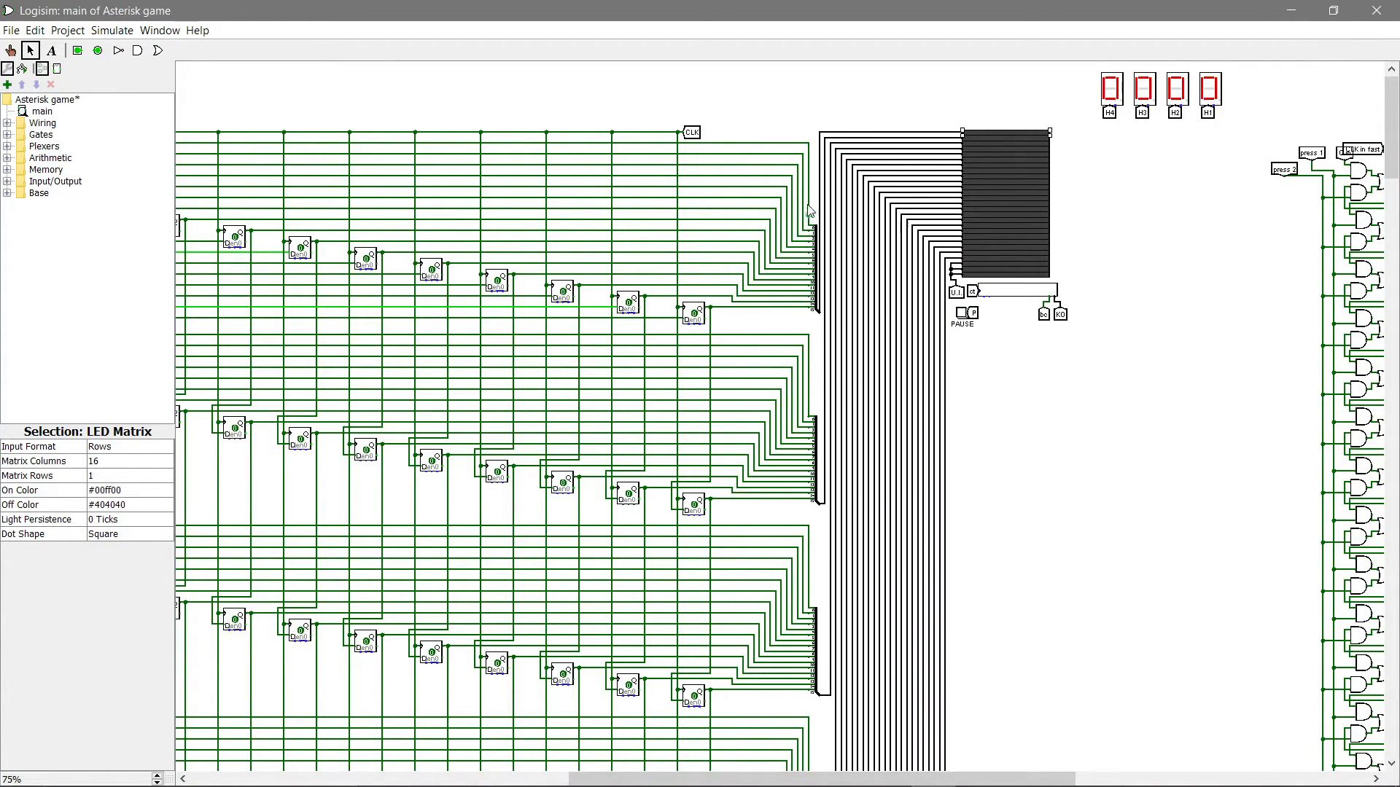
pyautogui.moveTo(818, 779); pyautogui.dragTo(442, 775)
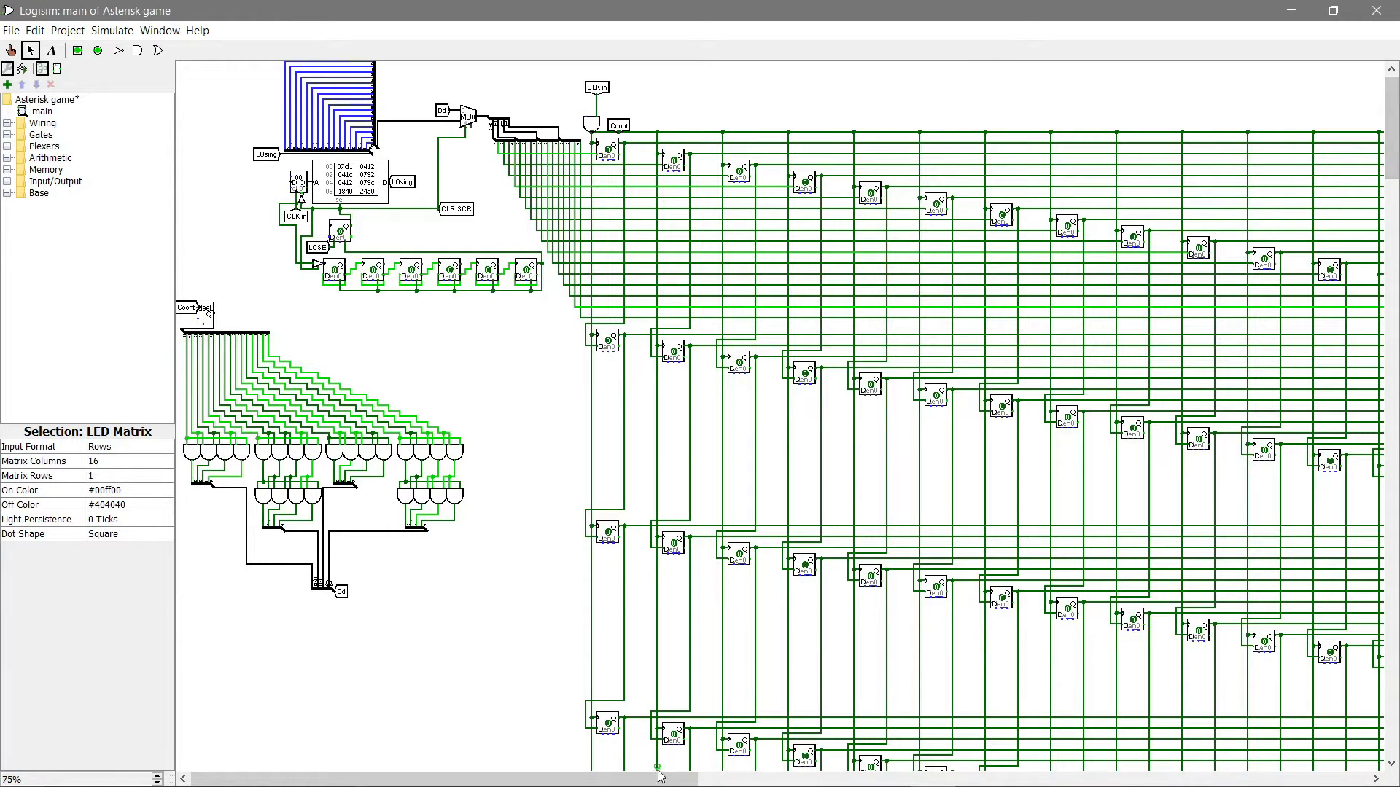
# Examine the lower rows of the flip-flop grid, inspecting the first and last D flip-flops of one row
pyautogui.moveTo(658, 782); pyautogui.dragTo(807, 783)
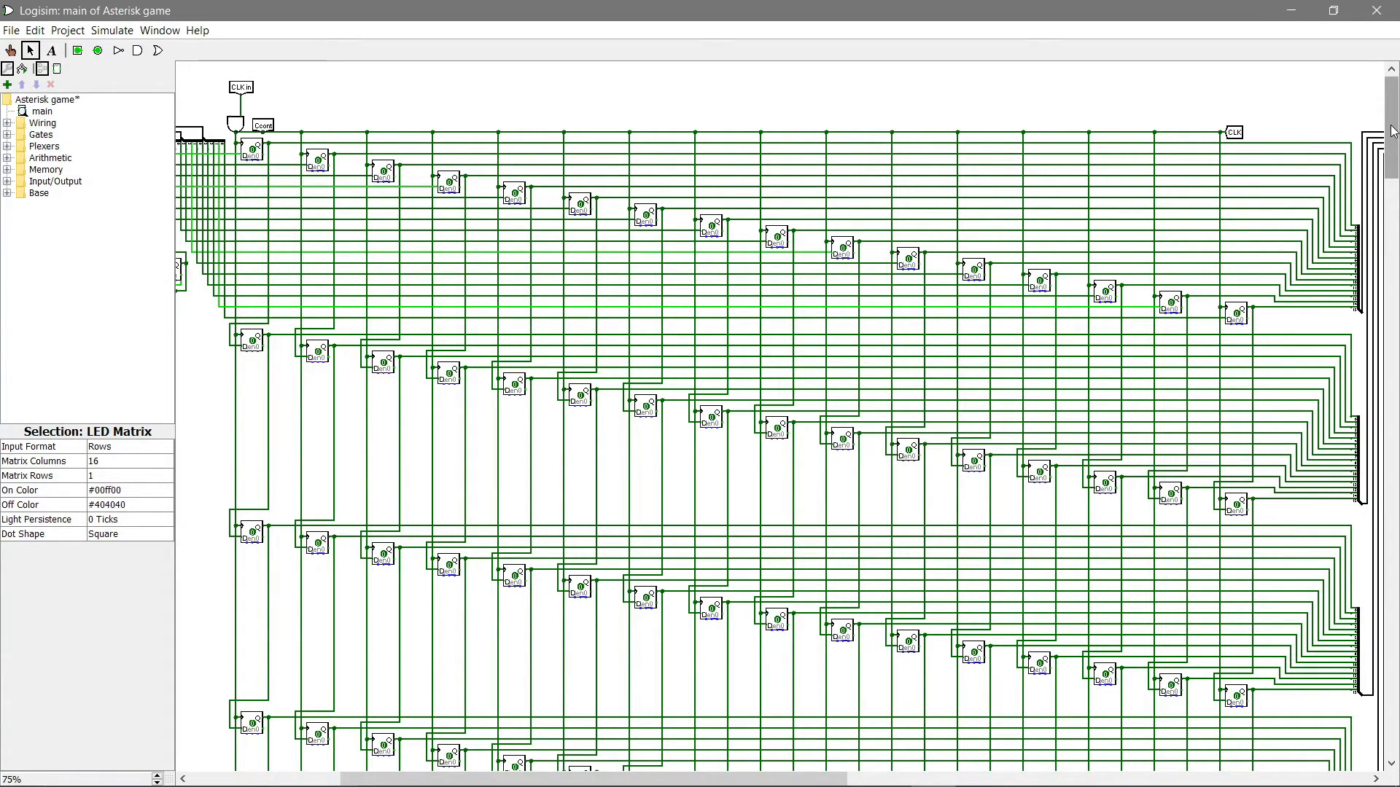
pyautogui.moveTo(1392, 132)
pyautogui.mouseDown()
pyautogui.moveTo(1393, 143)
pyautogui.moveTo(1396, 130)
pyautogui.mouseUp()
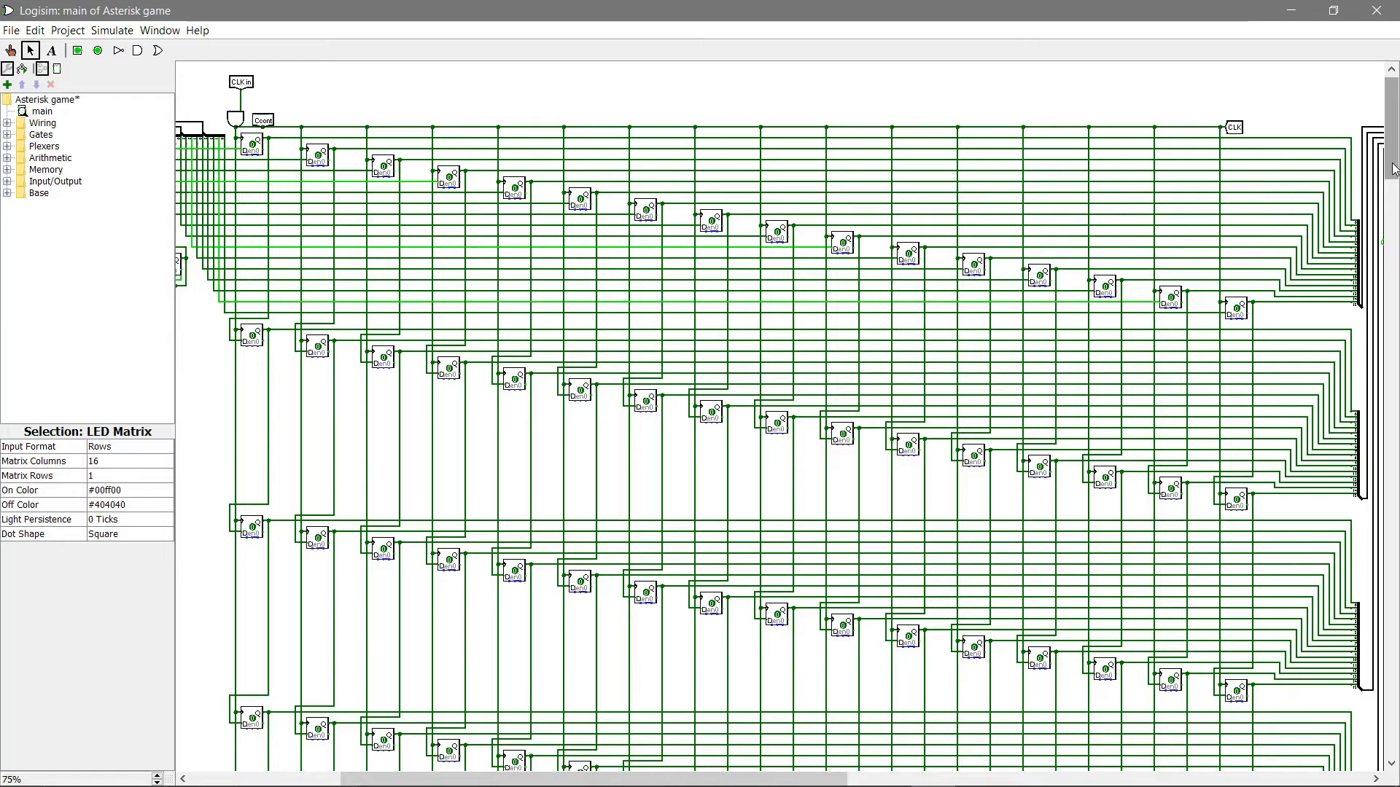
pyautogui.moveTo(1393, 170)
pyautogui.mouseDown()
pyautogui.moveTo(1395, 211)
pyautogui.moveTo(1394, 168)
pyautogui.moveTo(1394, 186)
pyautogui.mouseUp()
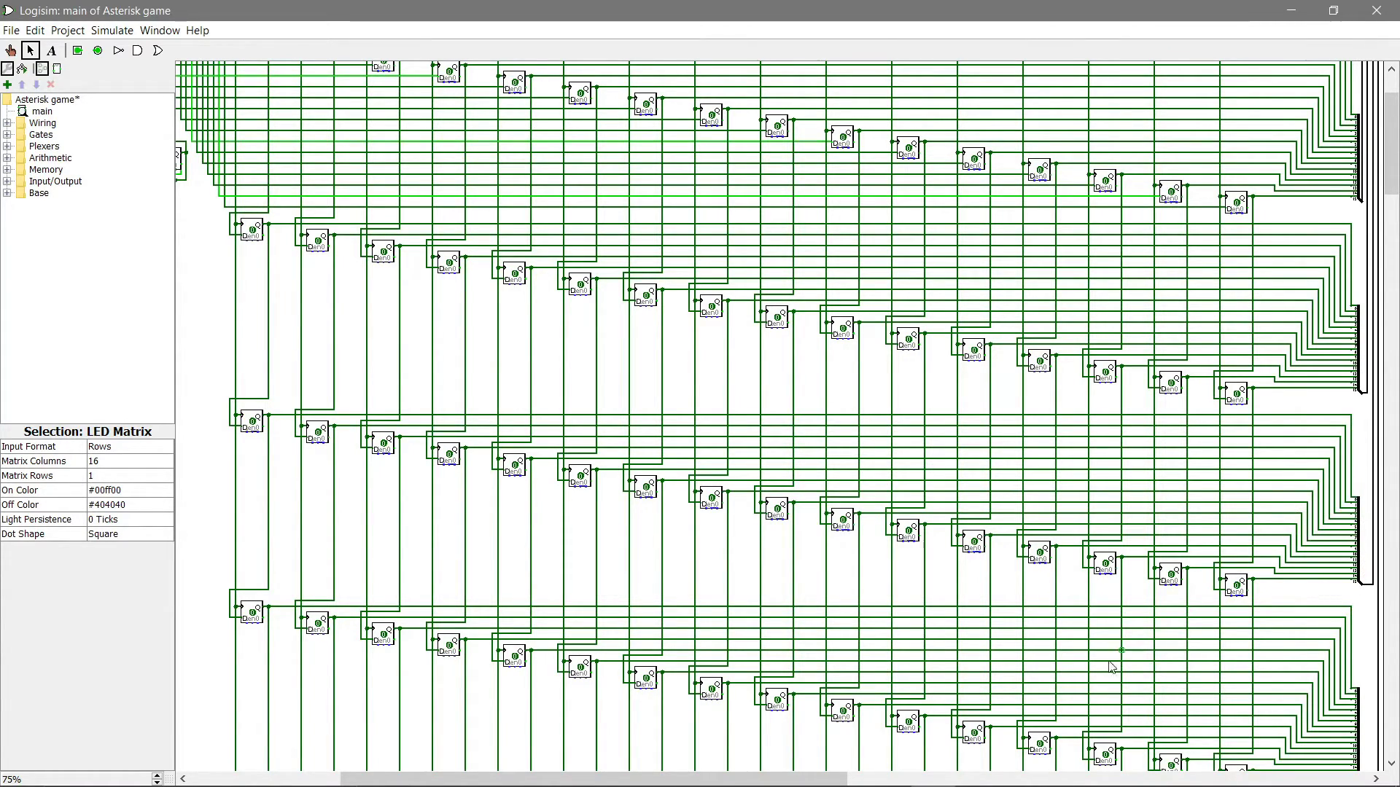
pyautogui.moveTo(828, 778)
pyautogui.mouseDown()
pyautogui.moveTo(1098, 782)
pyautogui.moveTo(729, 780)
pyautogui.moveTo(853, 780)
pyautogui.moveTo(815, 778)
pyautogui.mouseUp()
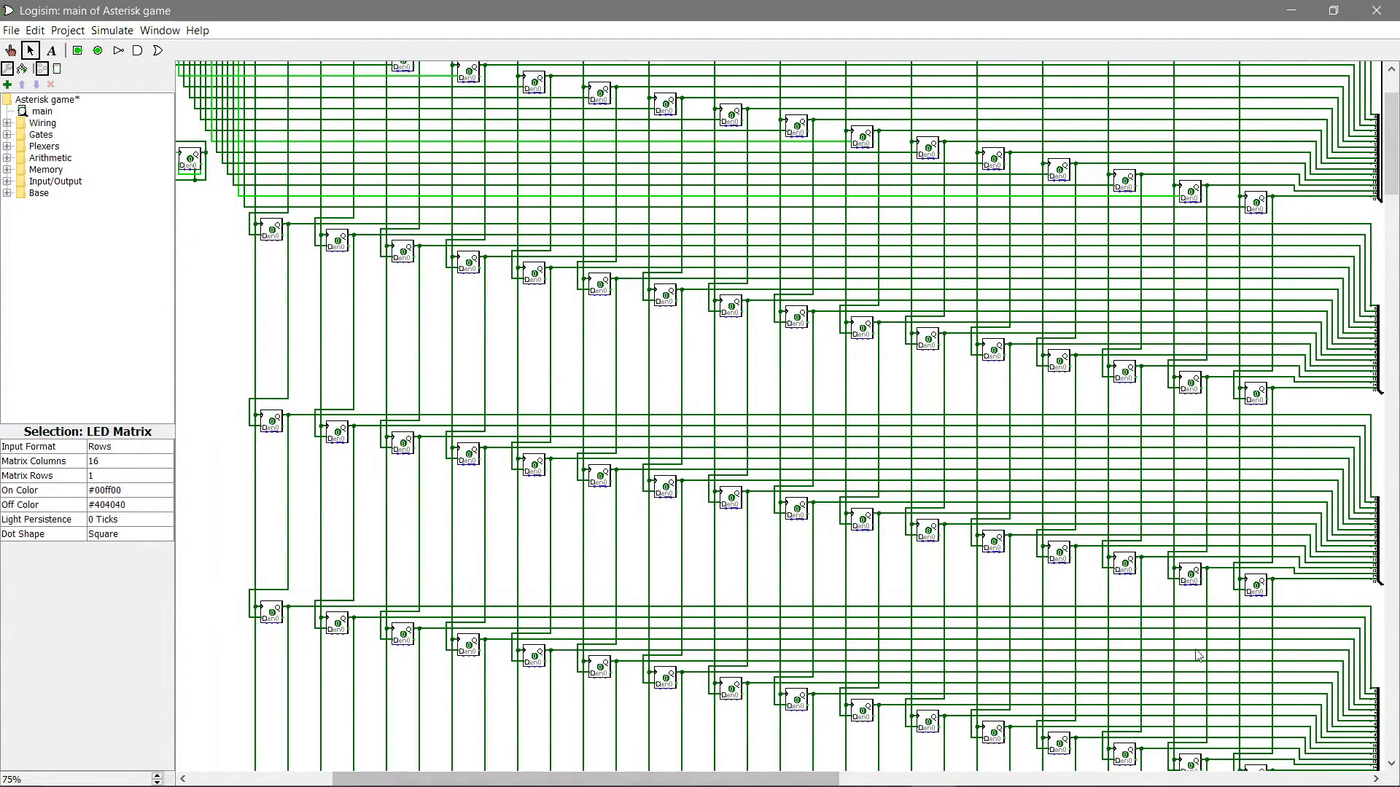
pyautogui.moveTo(1394, 153); pyautogui.dragTo(1394, 555)
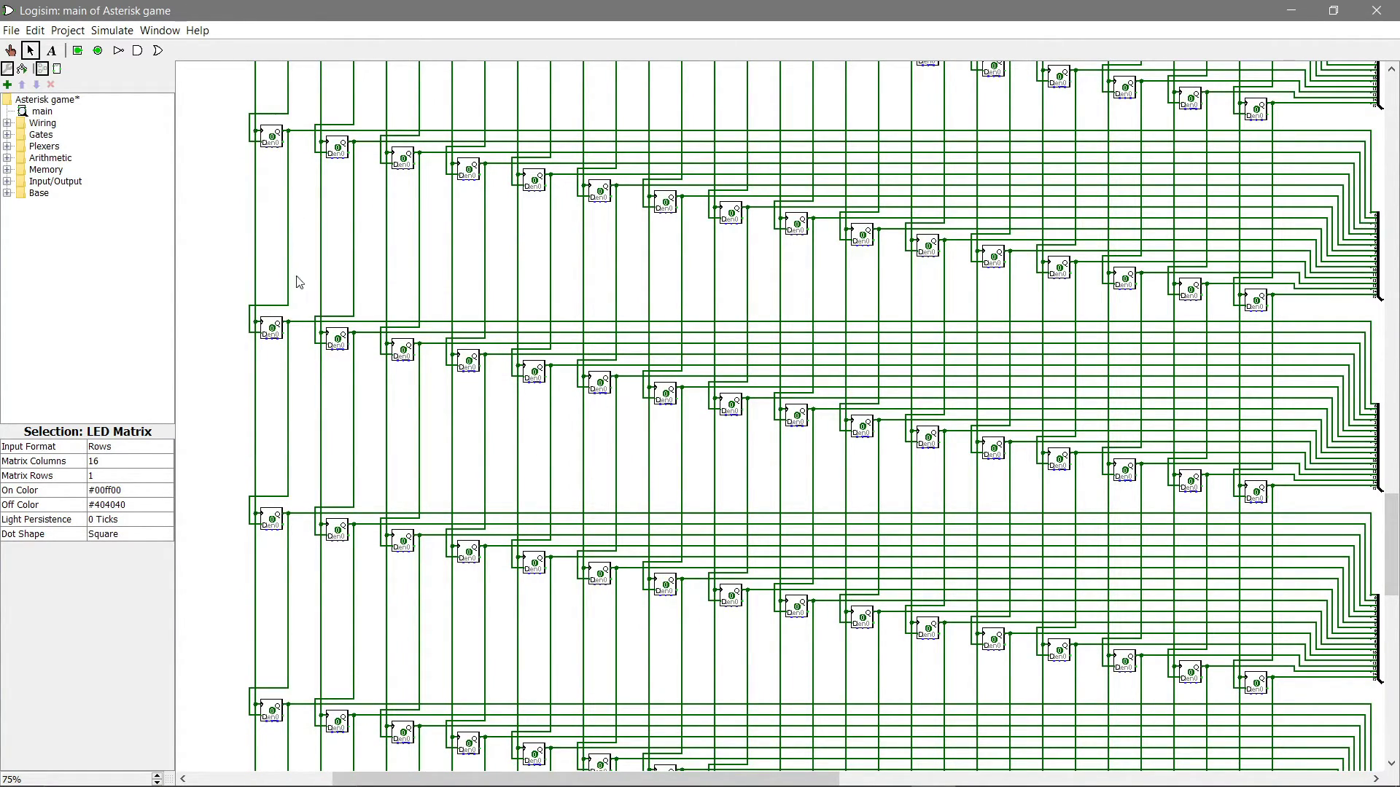
pyautogui.click(271, 138)
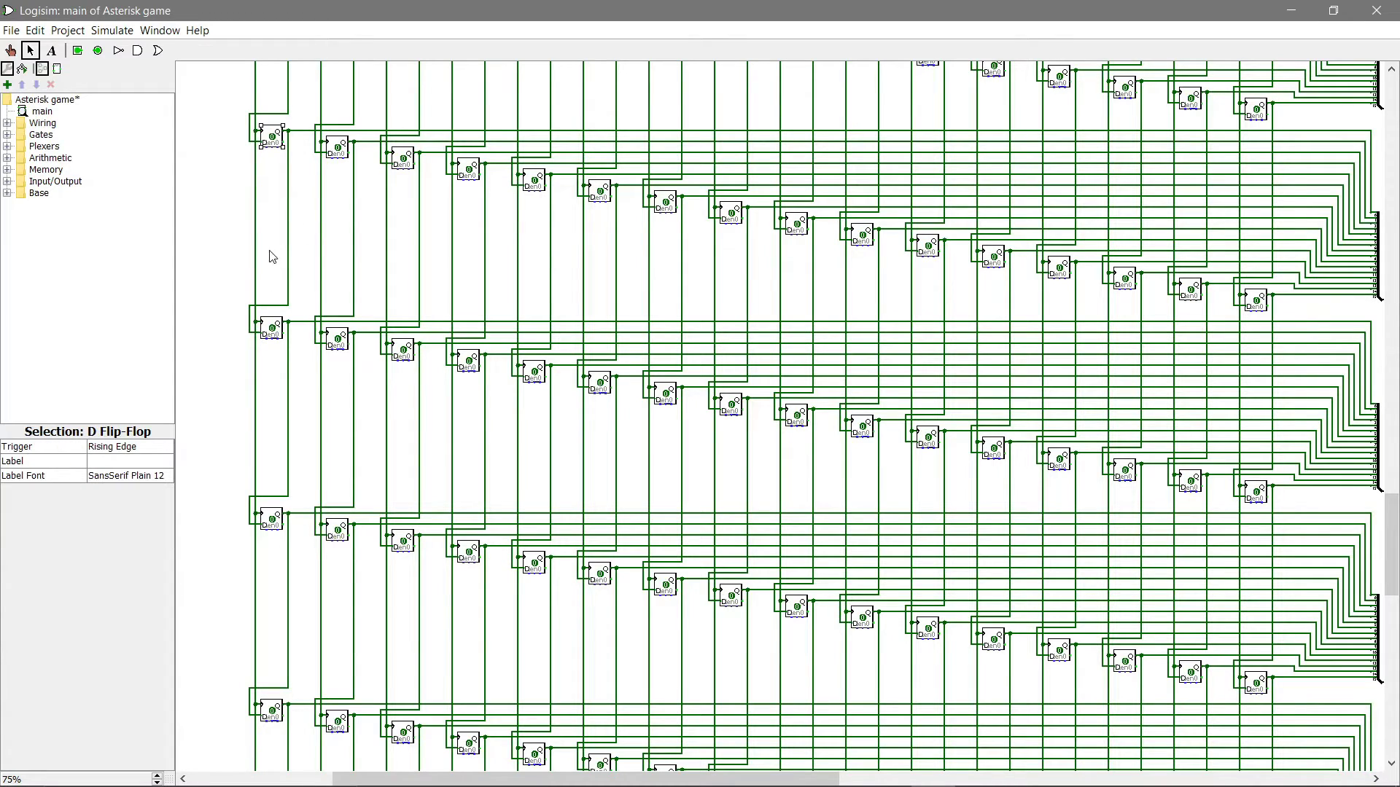
pyautogui.click(311, 333)
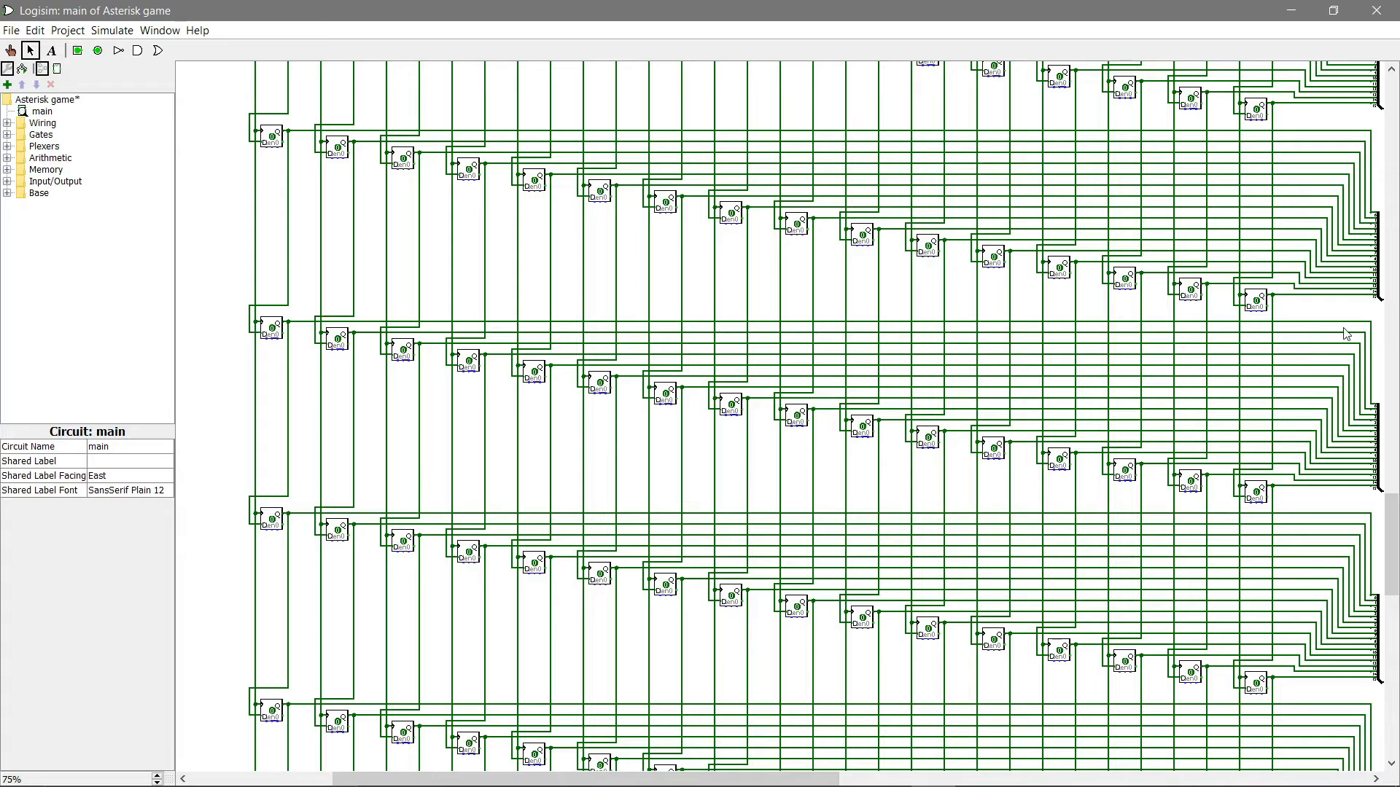
pyautogui.click(1253, 302)
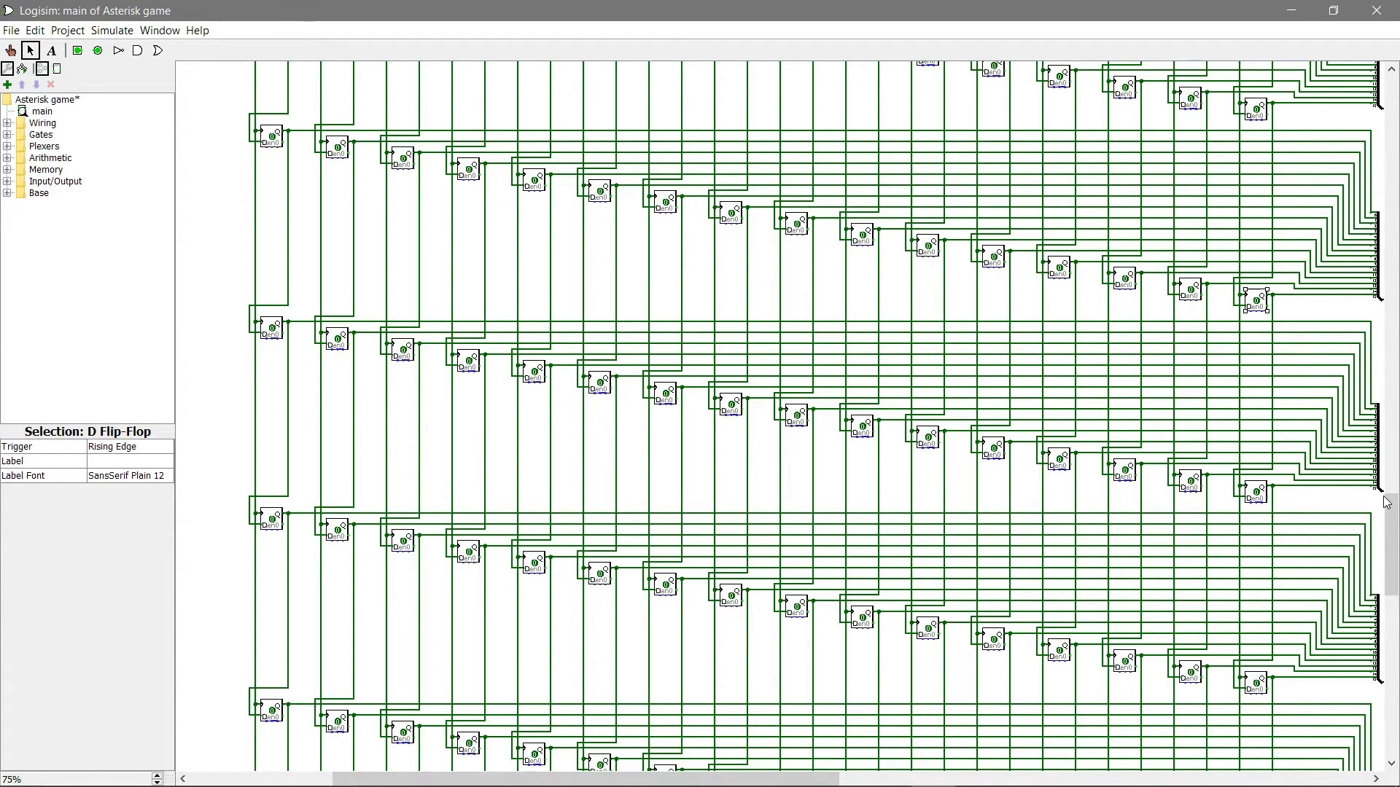
# Follow the flip-flop grid to its last row and inspect the LOSE condition tunnel at its output
pyautogui.moveTo(1387, 503); pyautogui.dragTo(1389, 664)
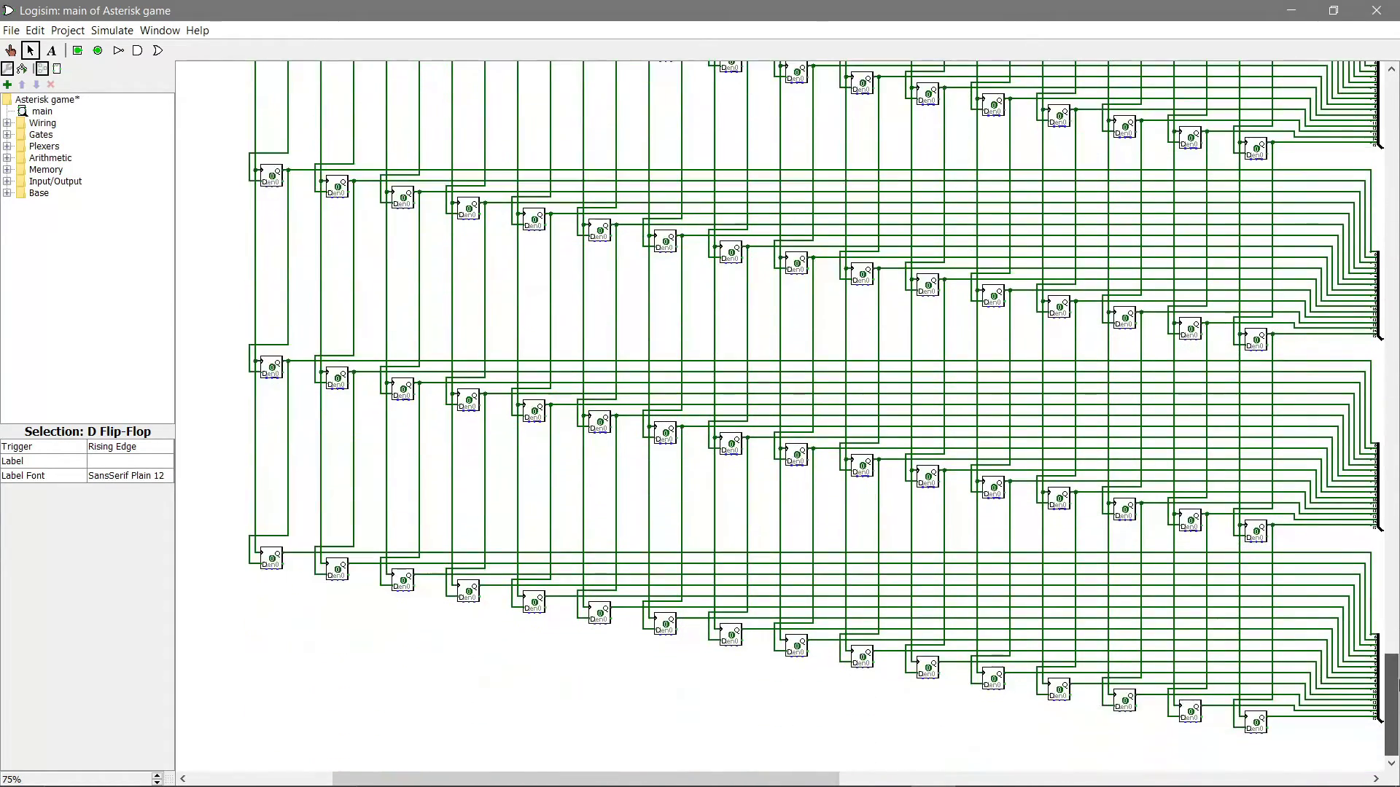
pyautogui.moveTo(719, 778); pyautogui.dragTo(1032, 779)
pyautogui.click(665, 718)
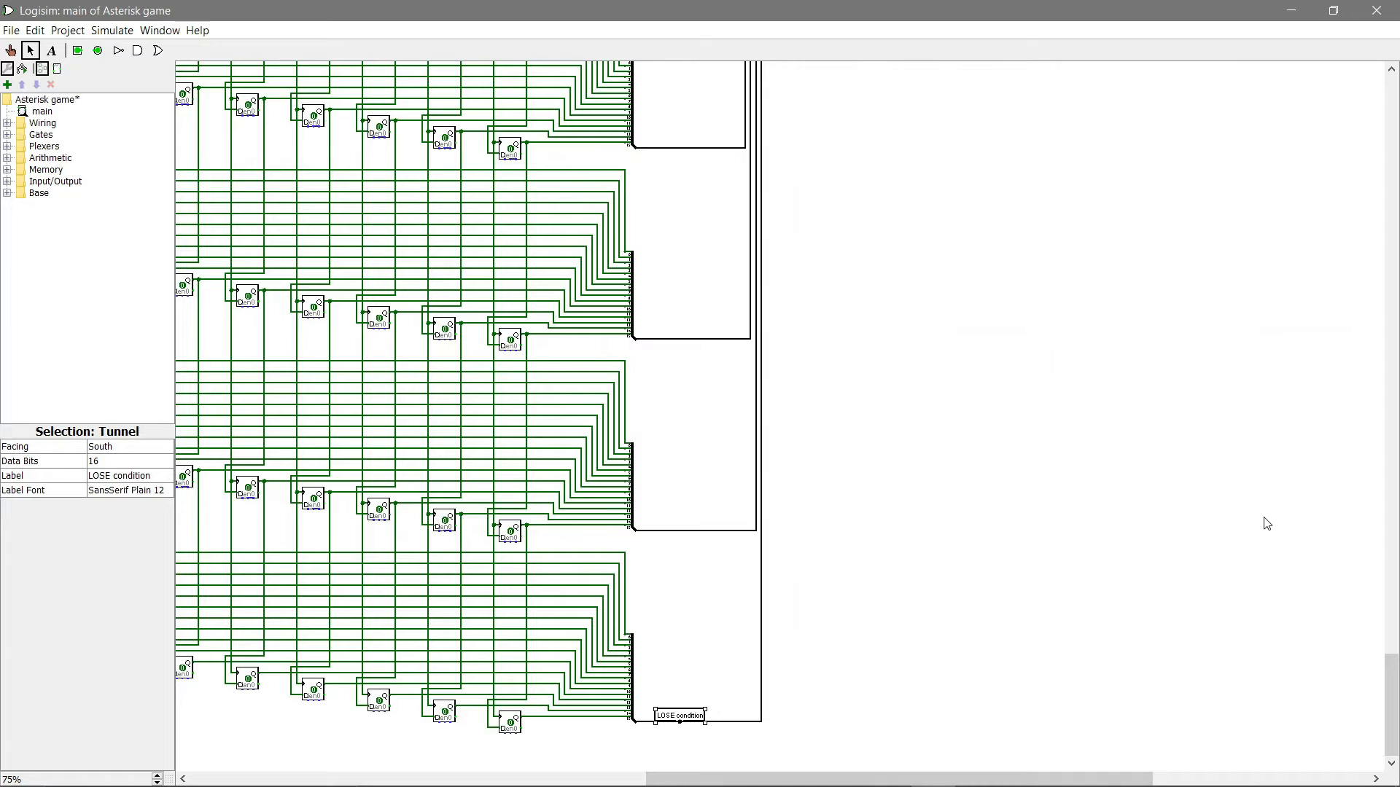
# Toggle the fifth D flip-flop in the player input column below the CLK in fast tunnel to 1
pyautogui.moveTo(1390, 659); pyautogui.dragTo(1389, 81)
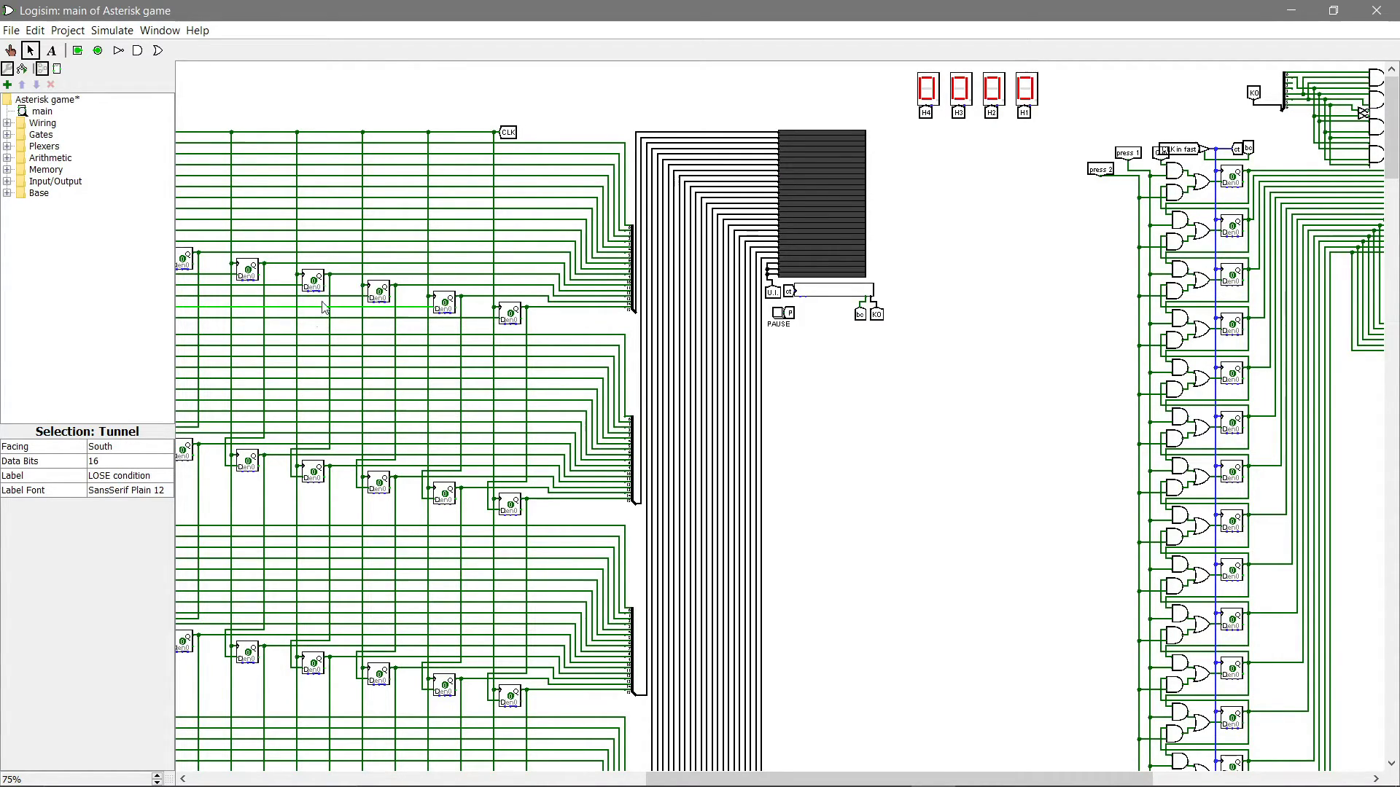
pyautogui.click(158, 777)
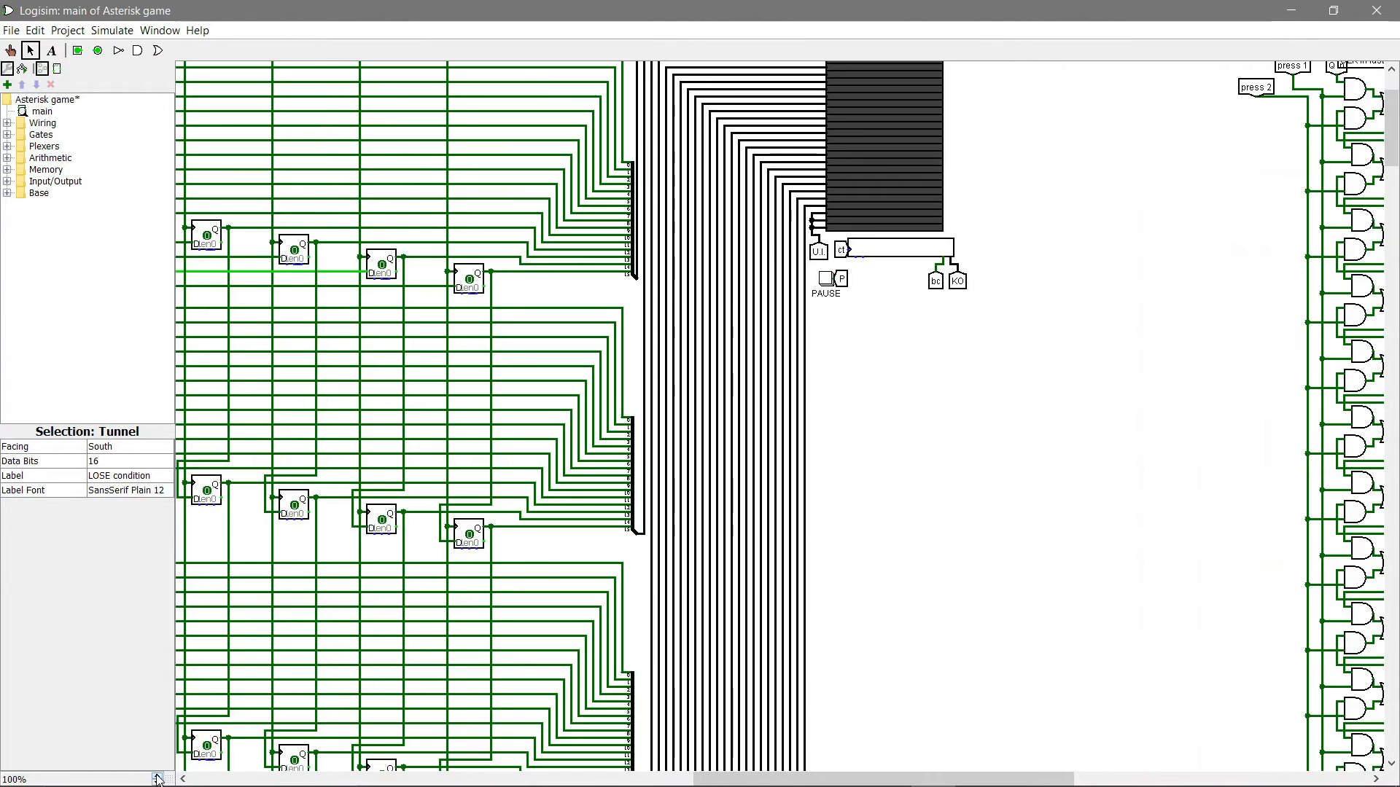
pyautogui.click(158, 777)
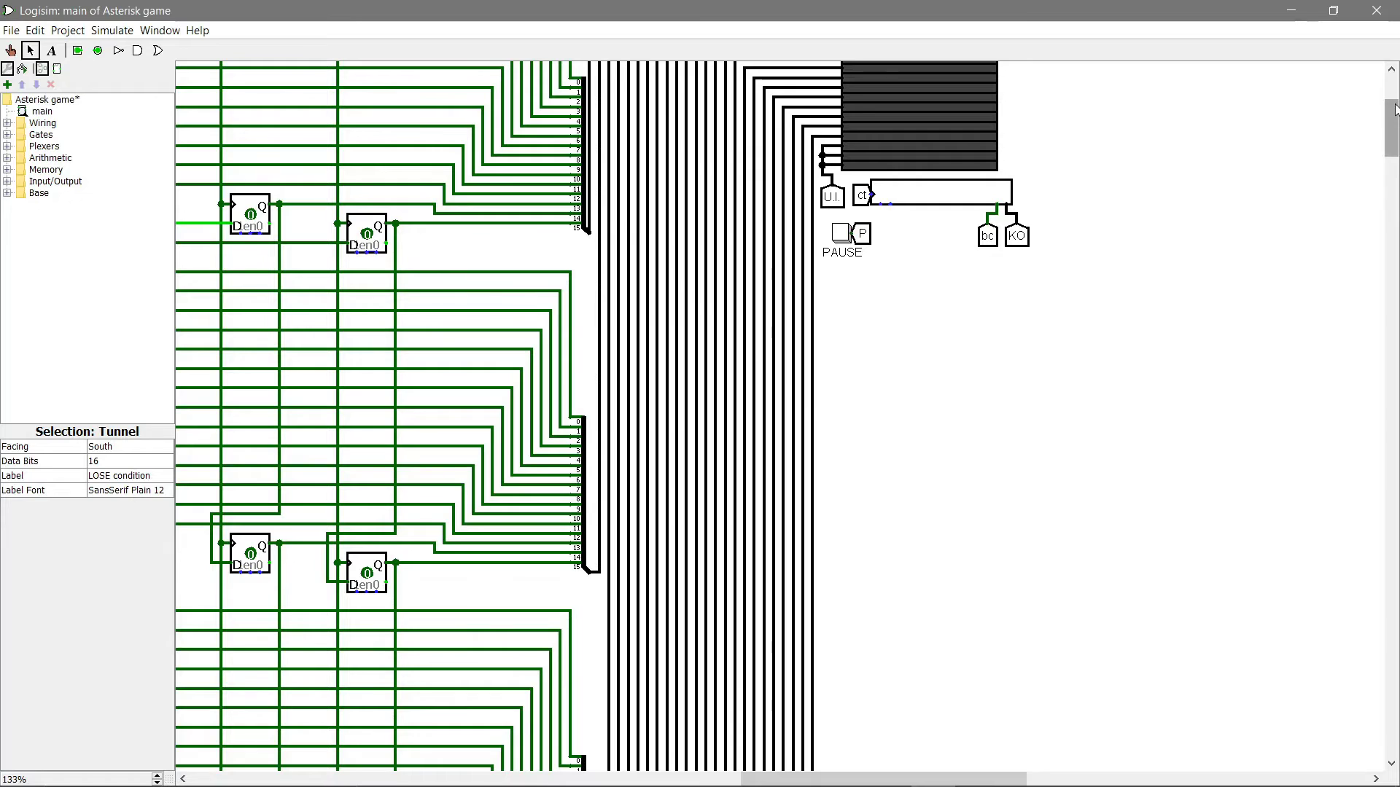
pyautogui.moveTo(1393, 120); pyautogui.dragTo(1393, 95)
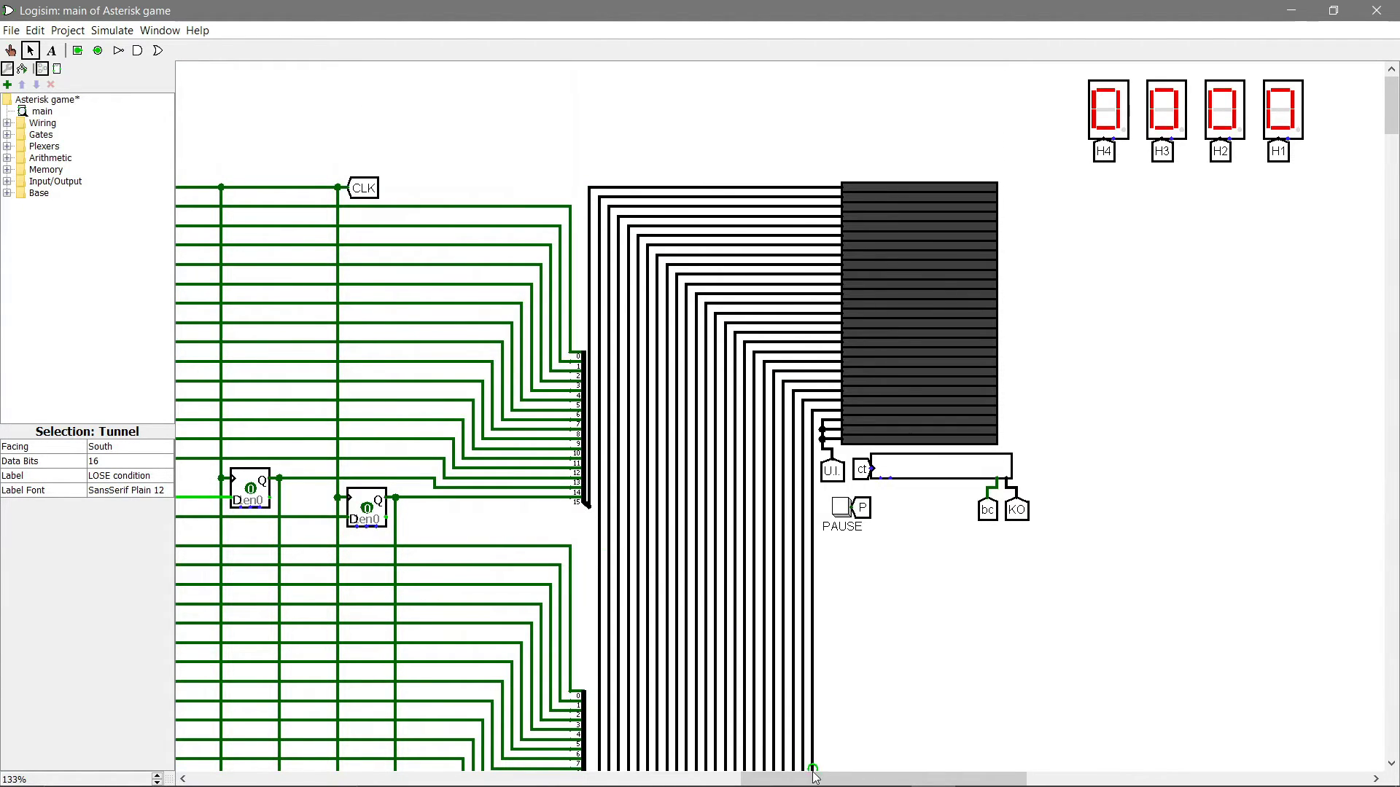
pyautogui.moveTo(816, 779); pyautogui.dragTo(950, 778)
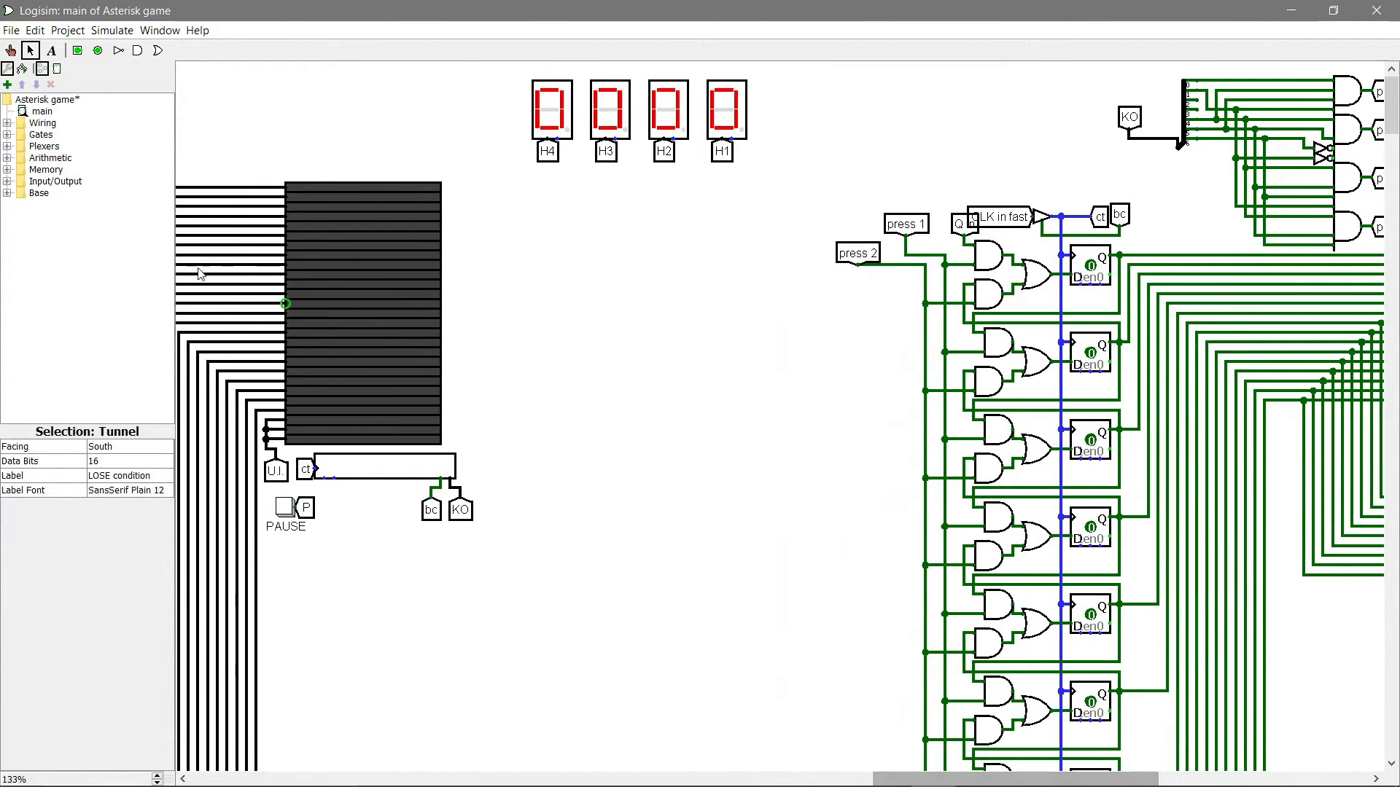
pyautogui.click(10, 50)
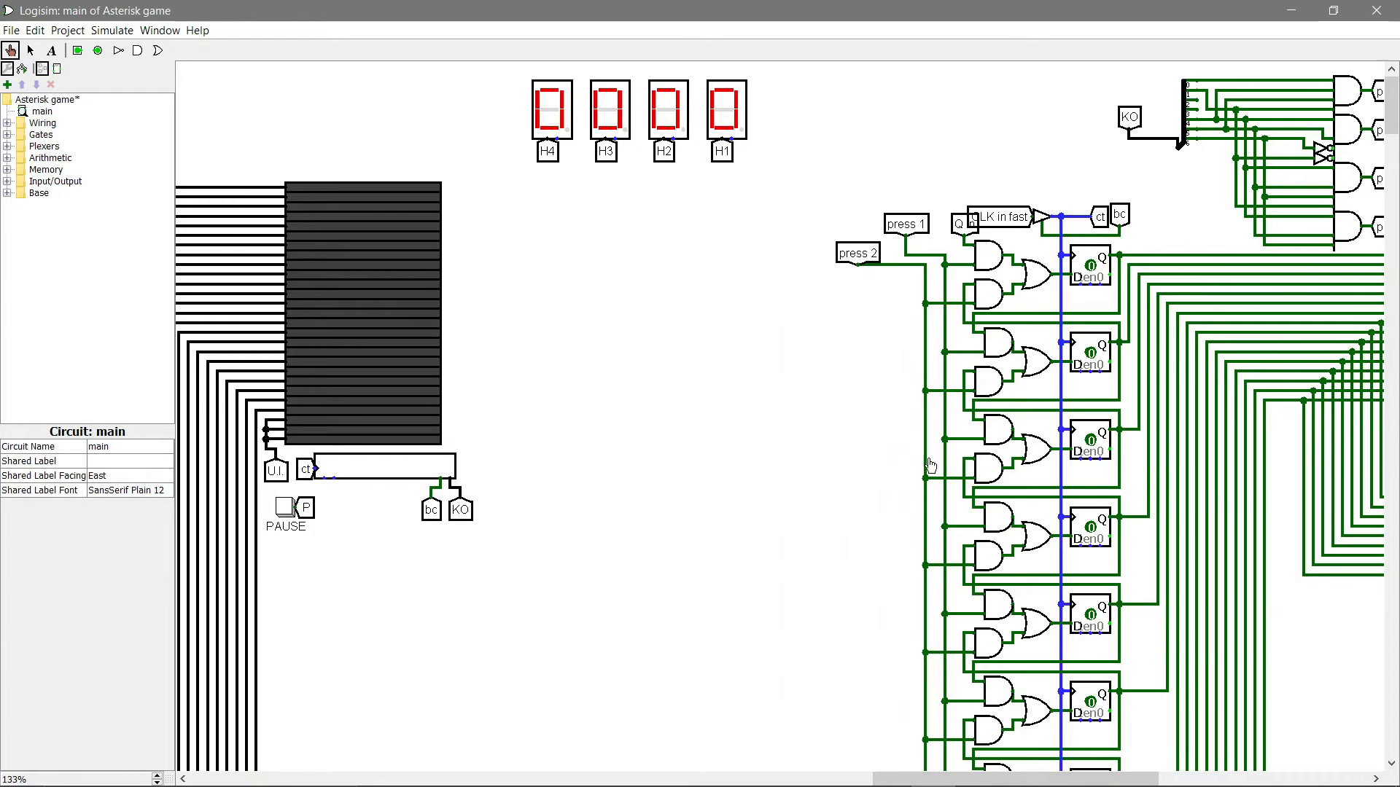
pyautogui.click(1092, 616)
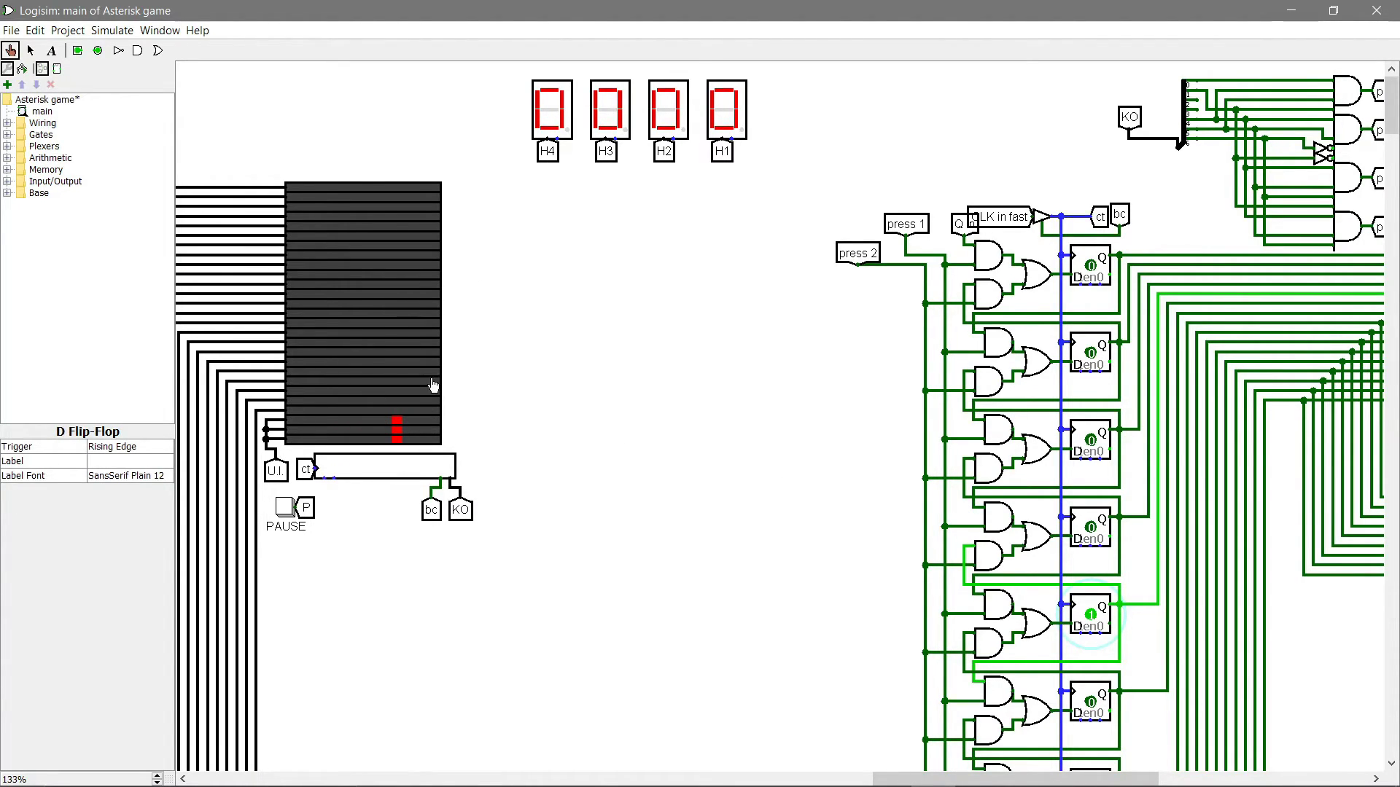
# Enable the simulation's clock ticks and start the game running on the LED matrix with the circuit's PAUSE component
pyautogui.click(111, 30)
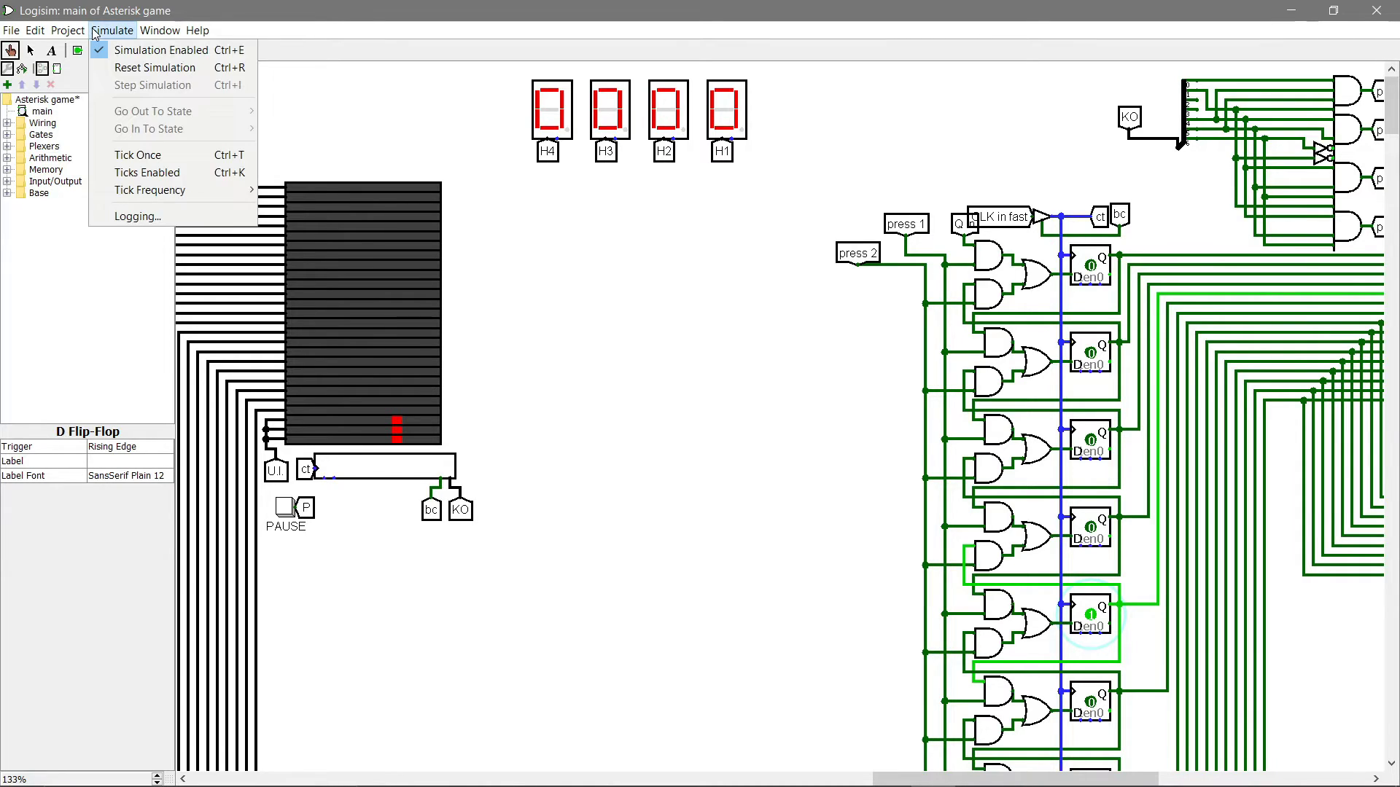
pyautogui.click(892, 778)
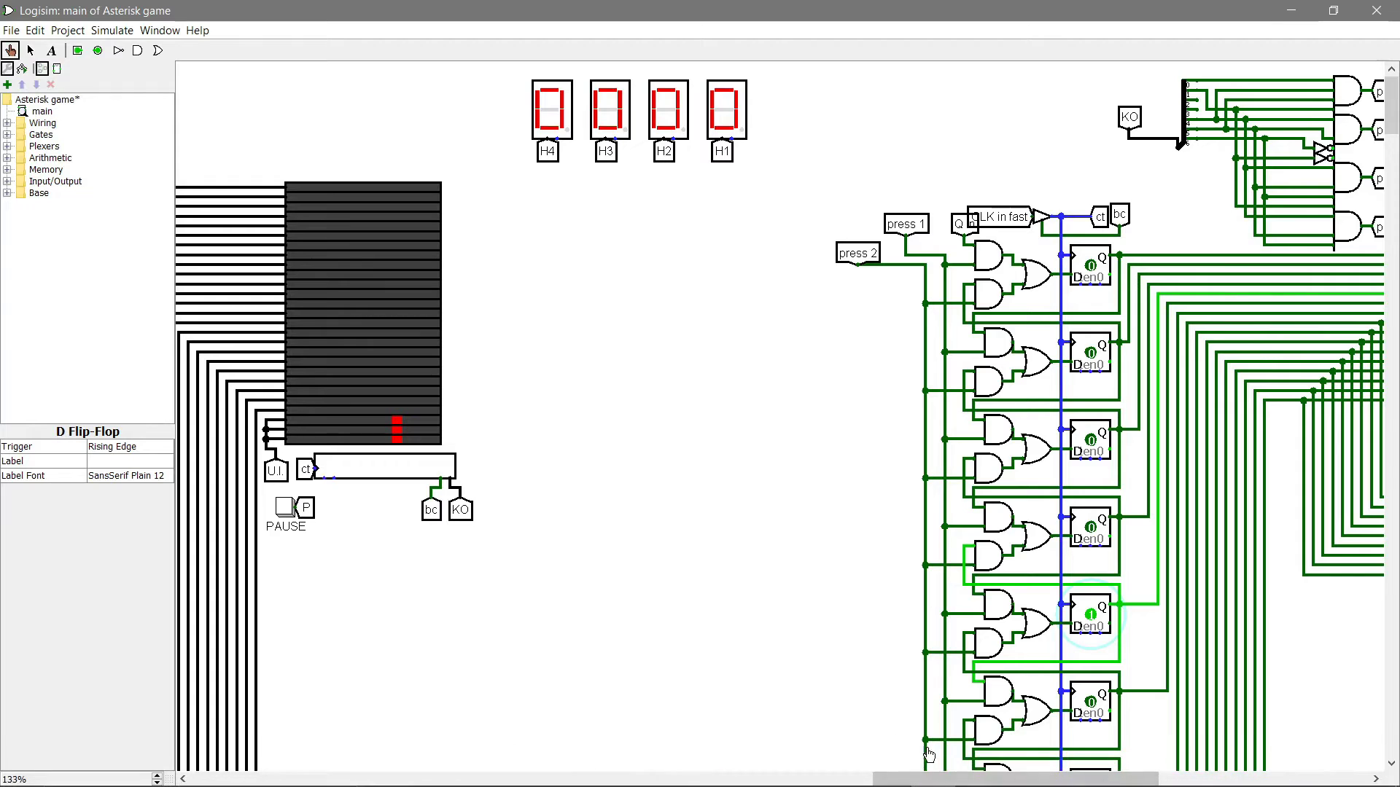
pyautogui.moveTo(944, 779); pyautogui.dragTo(875, 779)
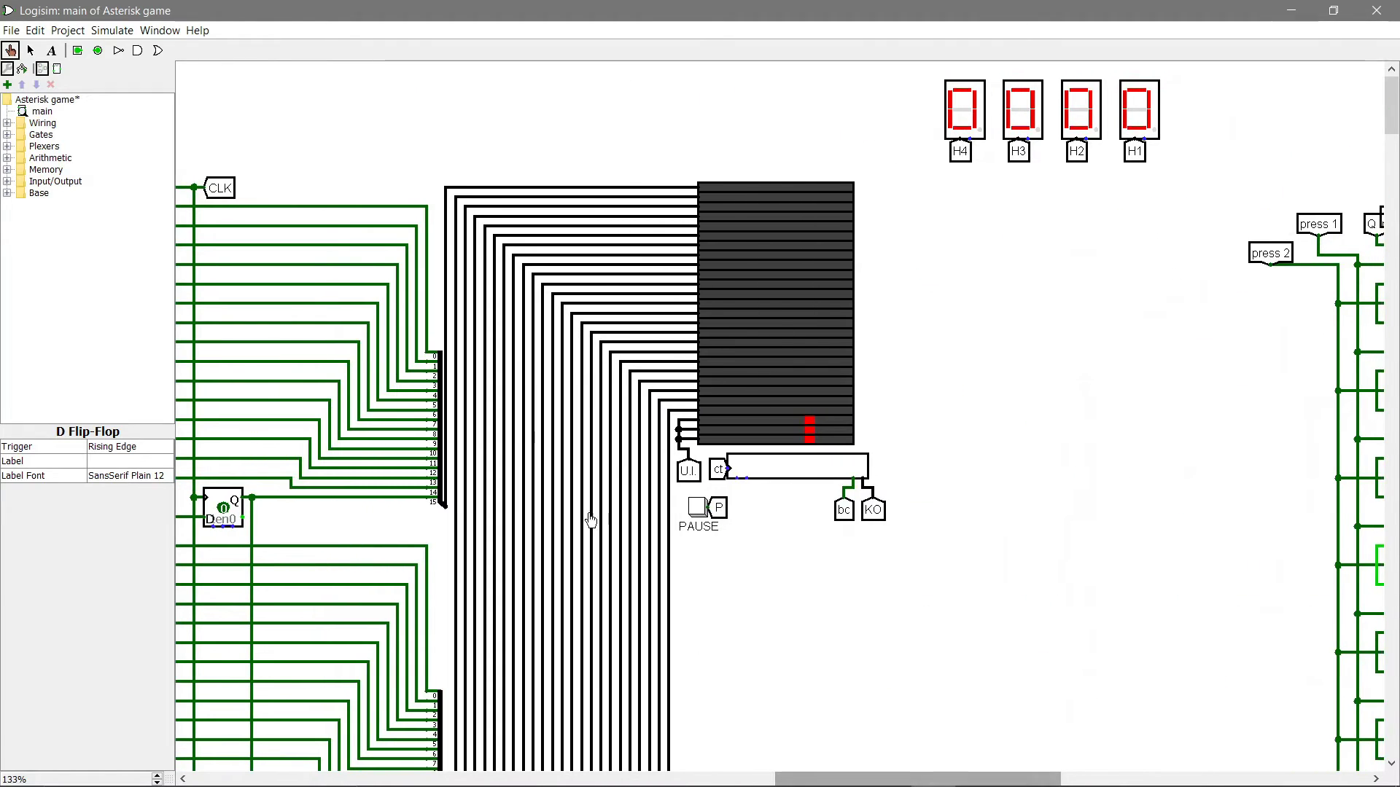
pyautogui.click(111, 30)
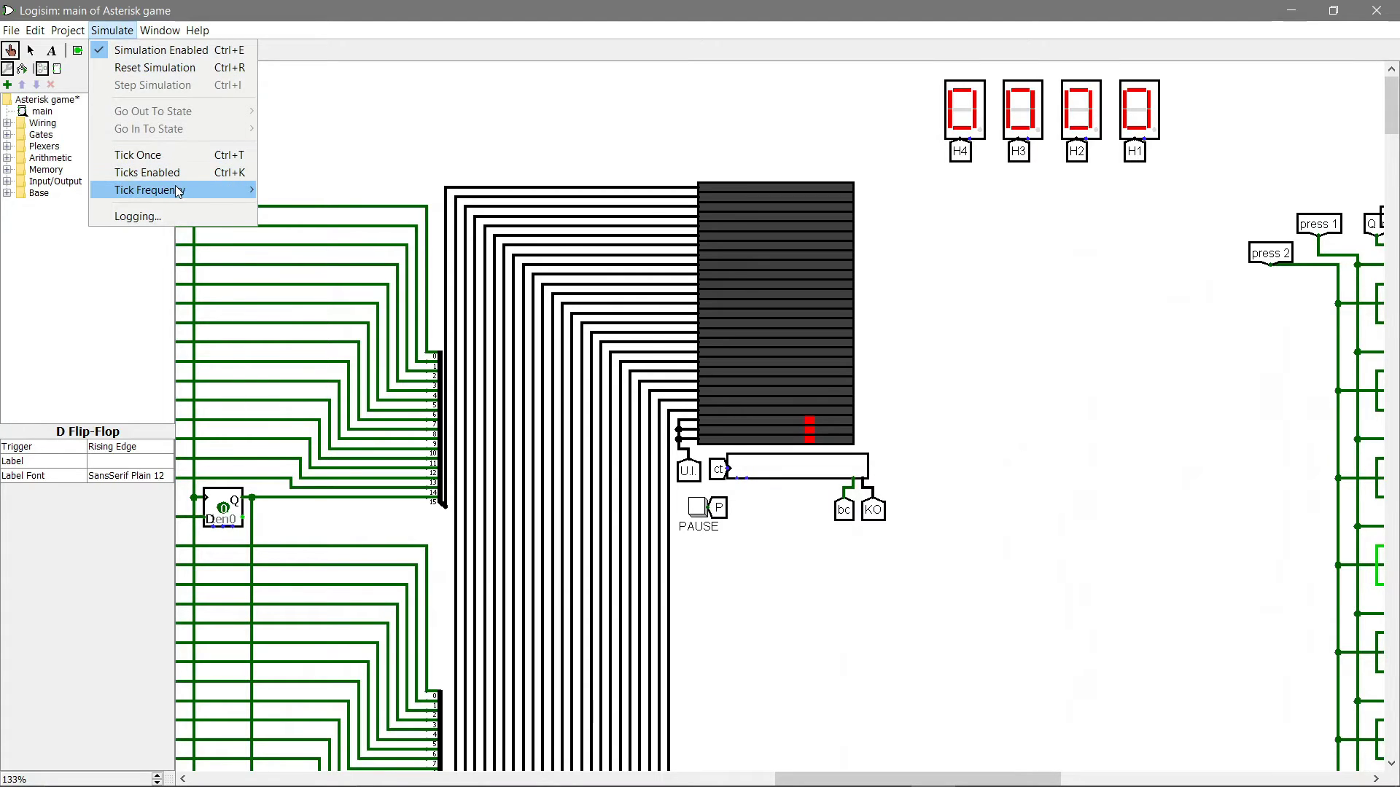
pyautogui.moveTo(180, 192)
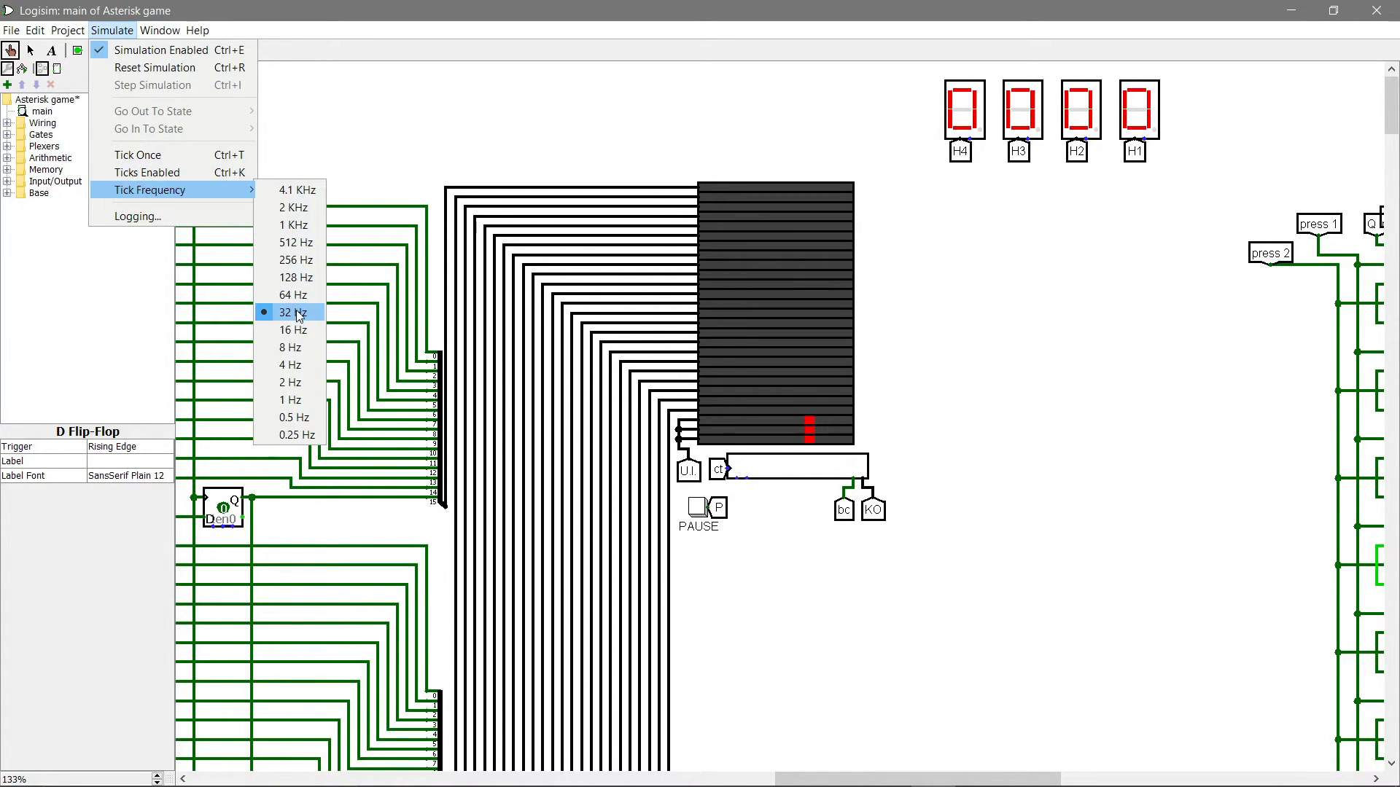
pyautogui.click(212, 173)
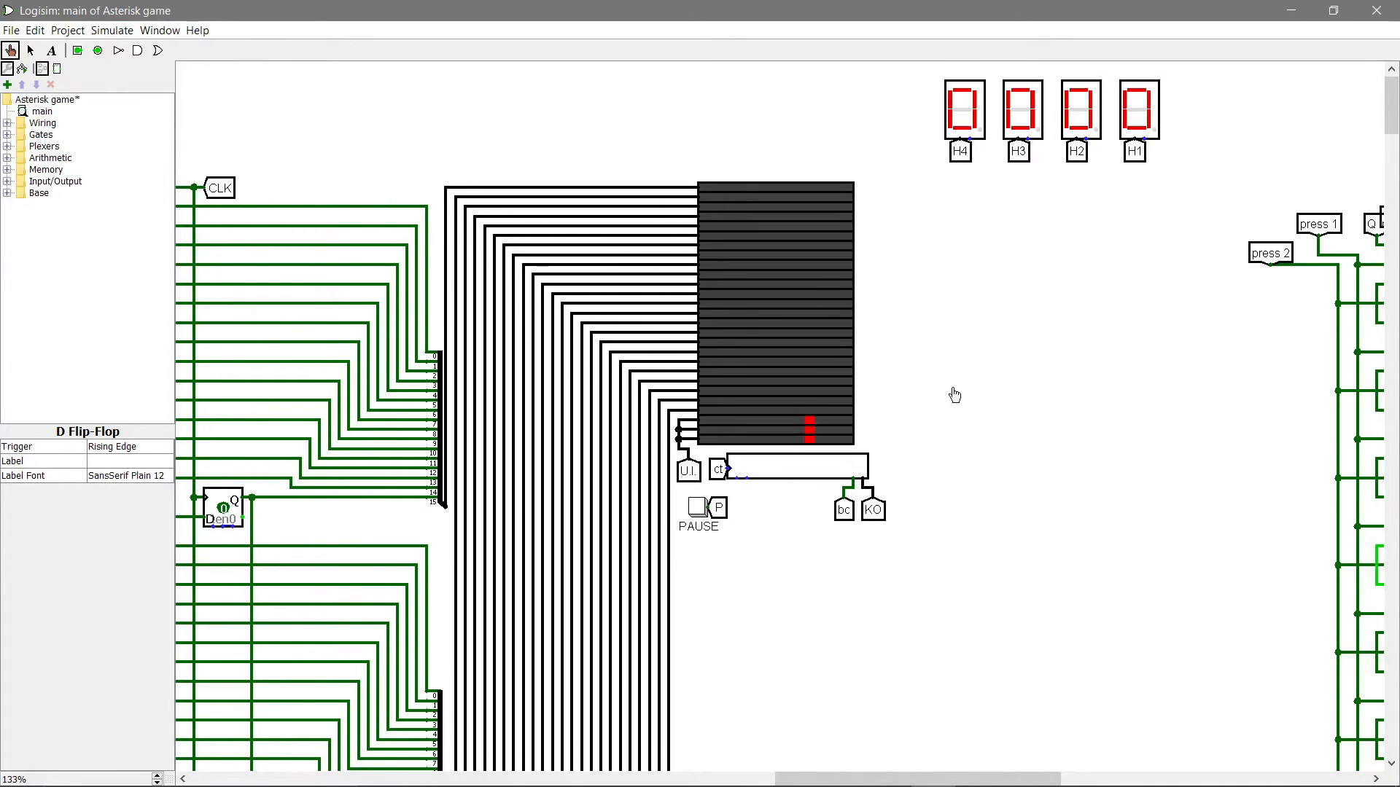
pyautogui.moveTo(934, 779)
pyautogui.mouseDown()
pyautogui.moveTo(1130, 784)
pyautogui.moveTo(956, 783)
pyautogui.mouseUp()
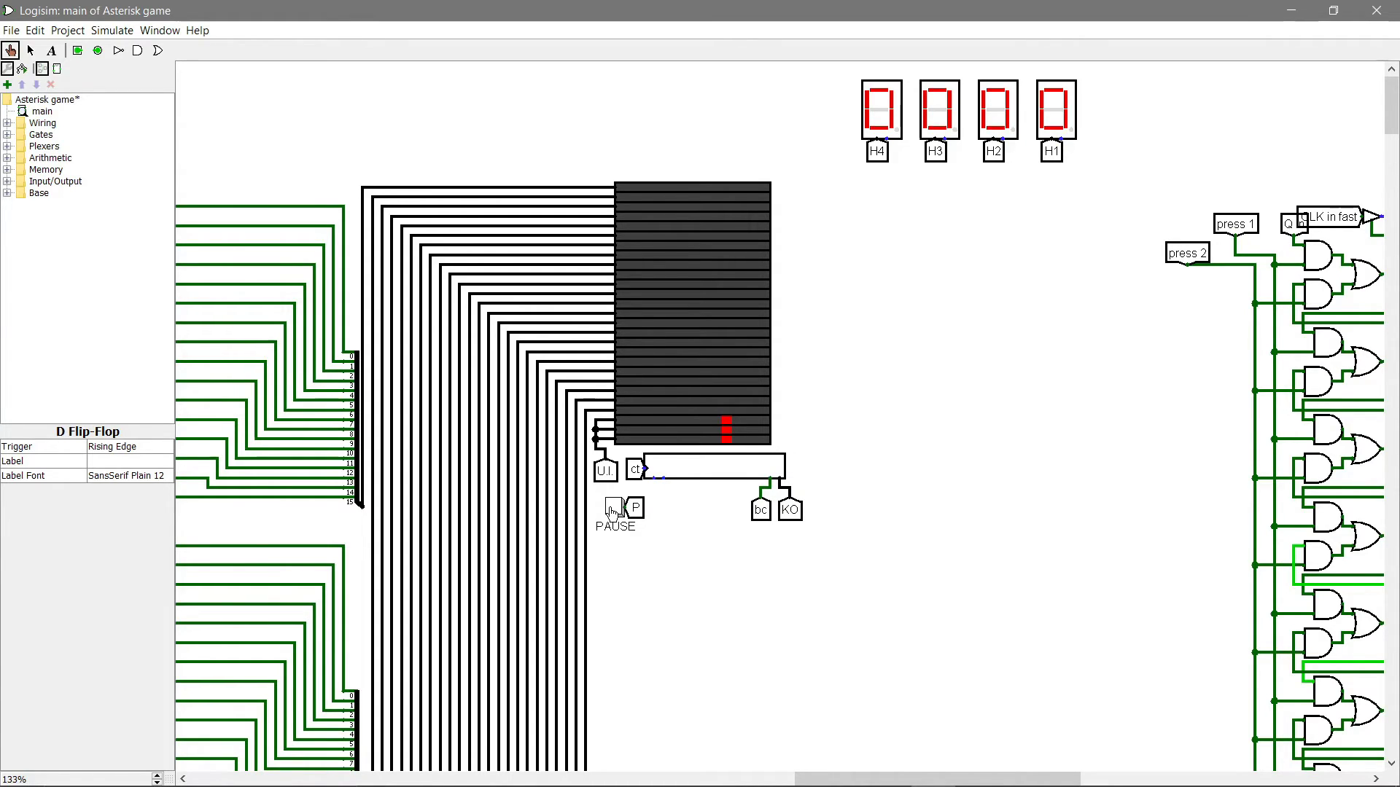
pyautogui.click(612, 512)
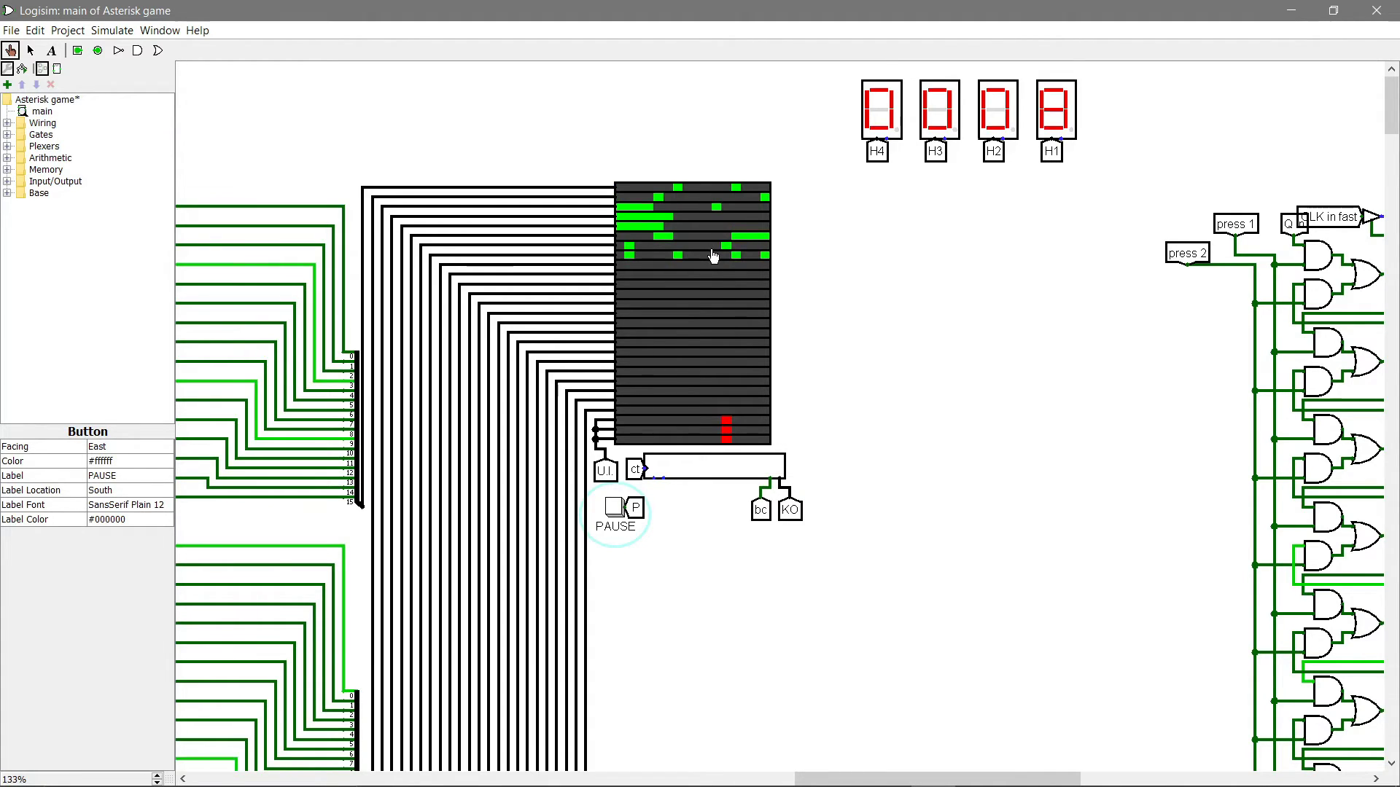
# Give the Keyboard component input focus and send it 1 six times to move the red ship six columns left
pyautogui.click(721, 480)
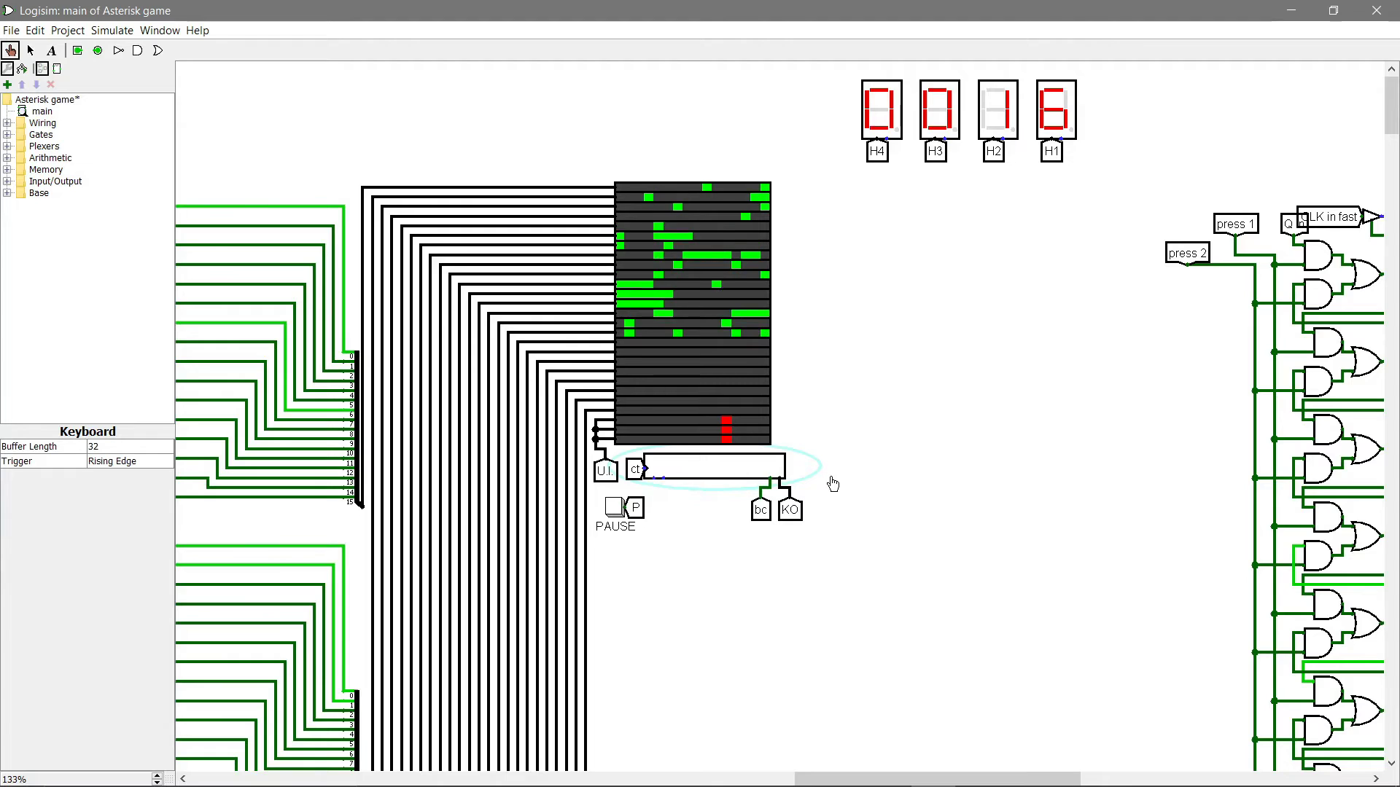
pyautogui.press('1')
pyautogui.press('1')
pyautogui.press('1')
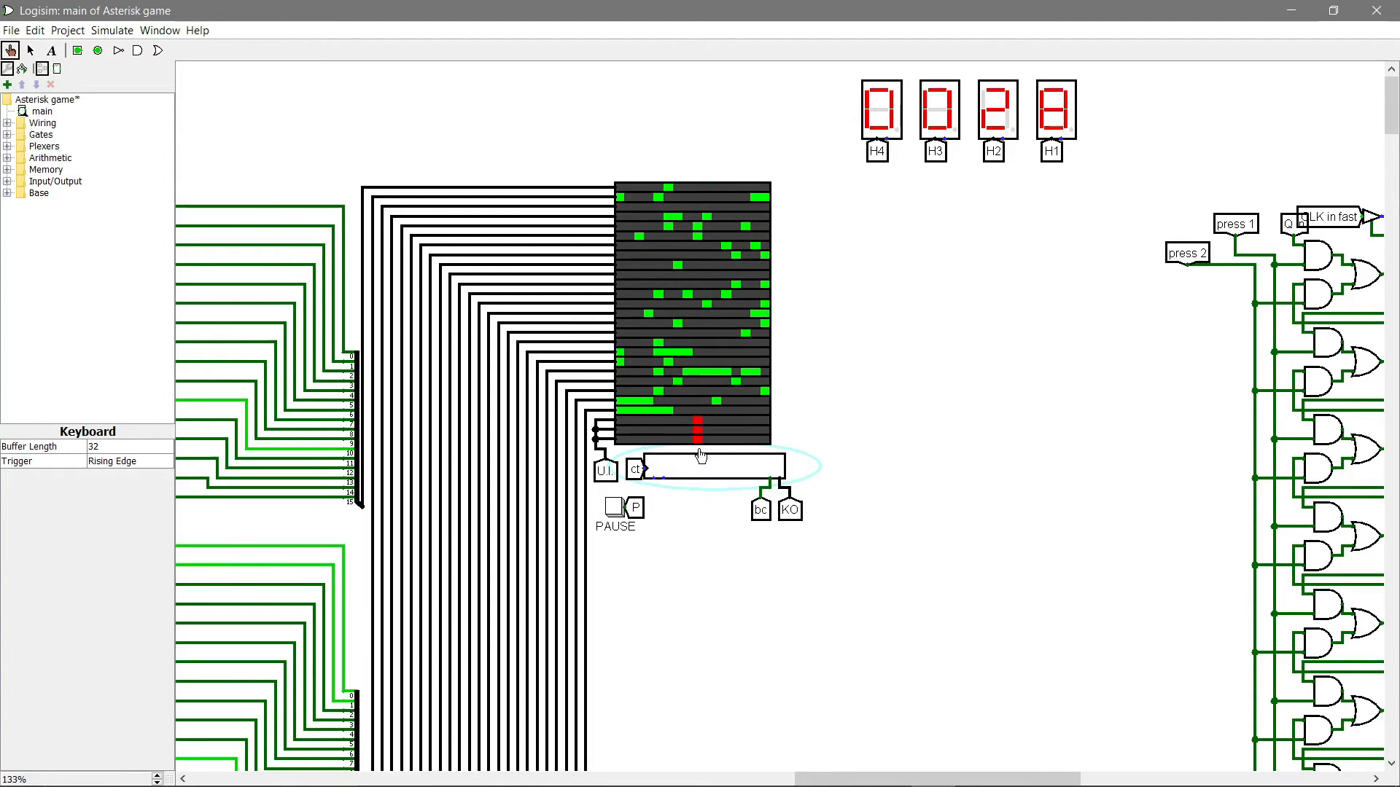
pyautogui.press('1')
pyautogui.press('1')
pyautogui.press('1')
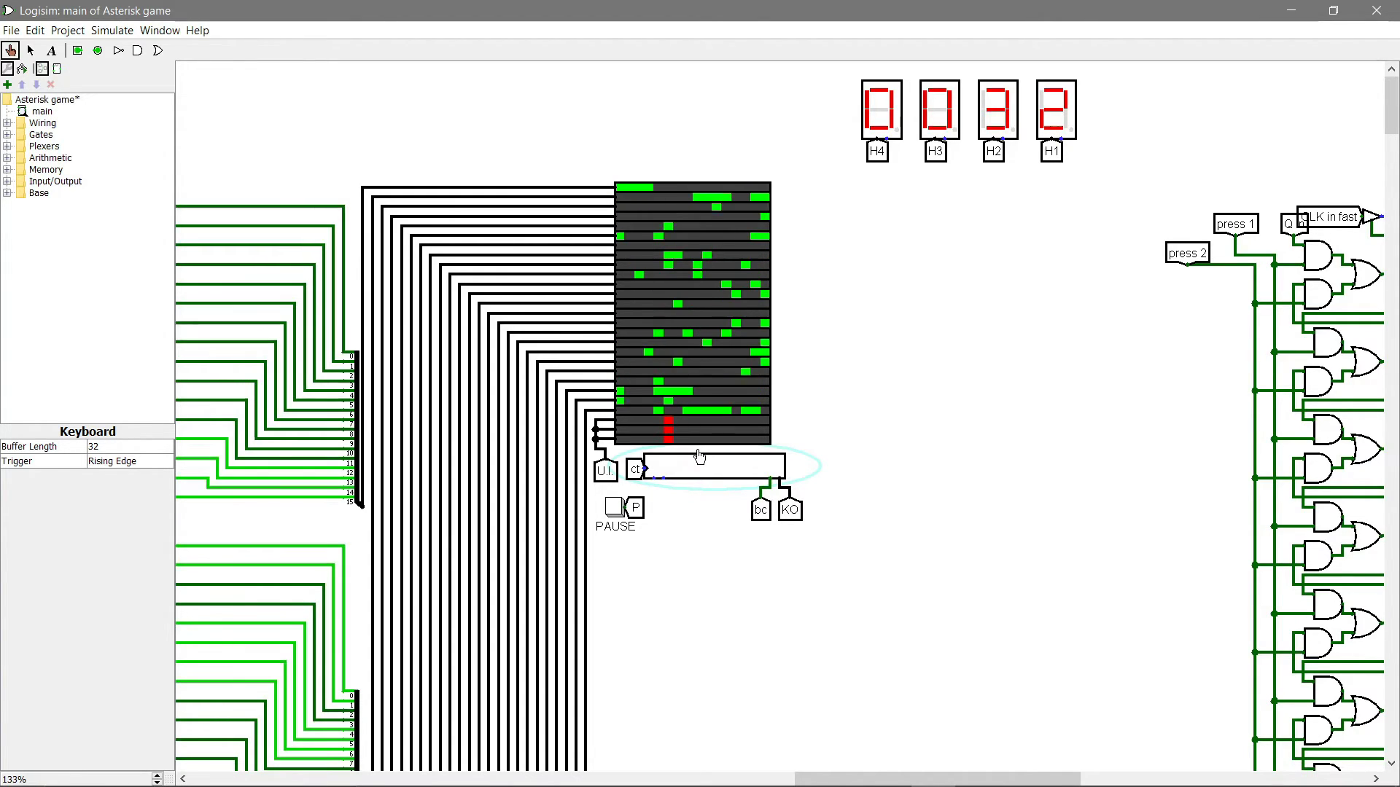
# Steer the ship back toward the right half of the matrix with repeated 2 inputs and a single 1 in between
pyautogui.press('2')
pyautogui.press('2')
pyautogui.press('2')
pyautogui.press('2')
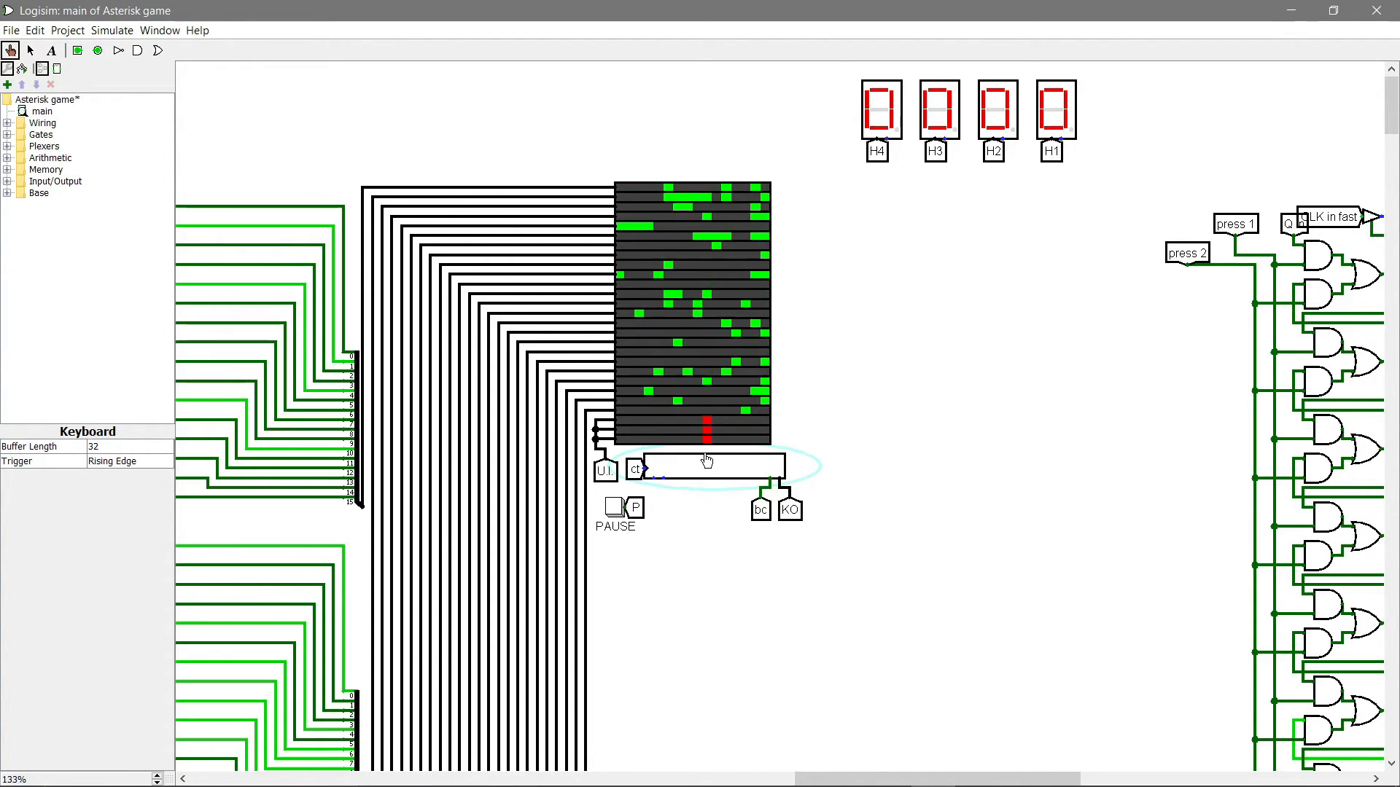
pyautogui.press('1')
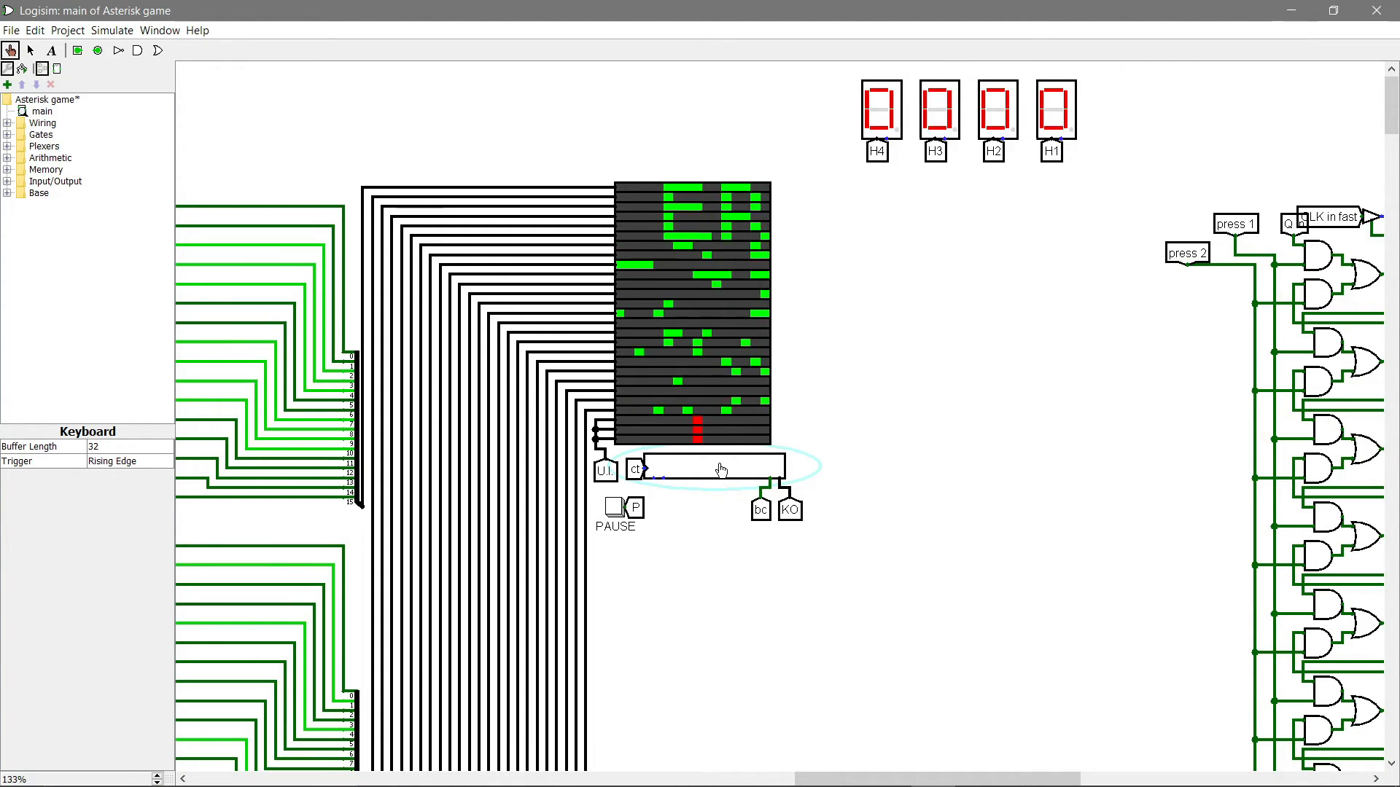
pyautogui.press('2')
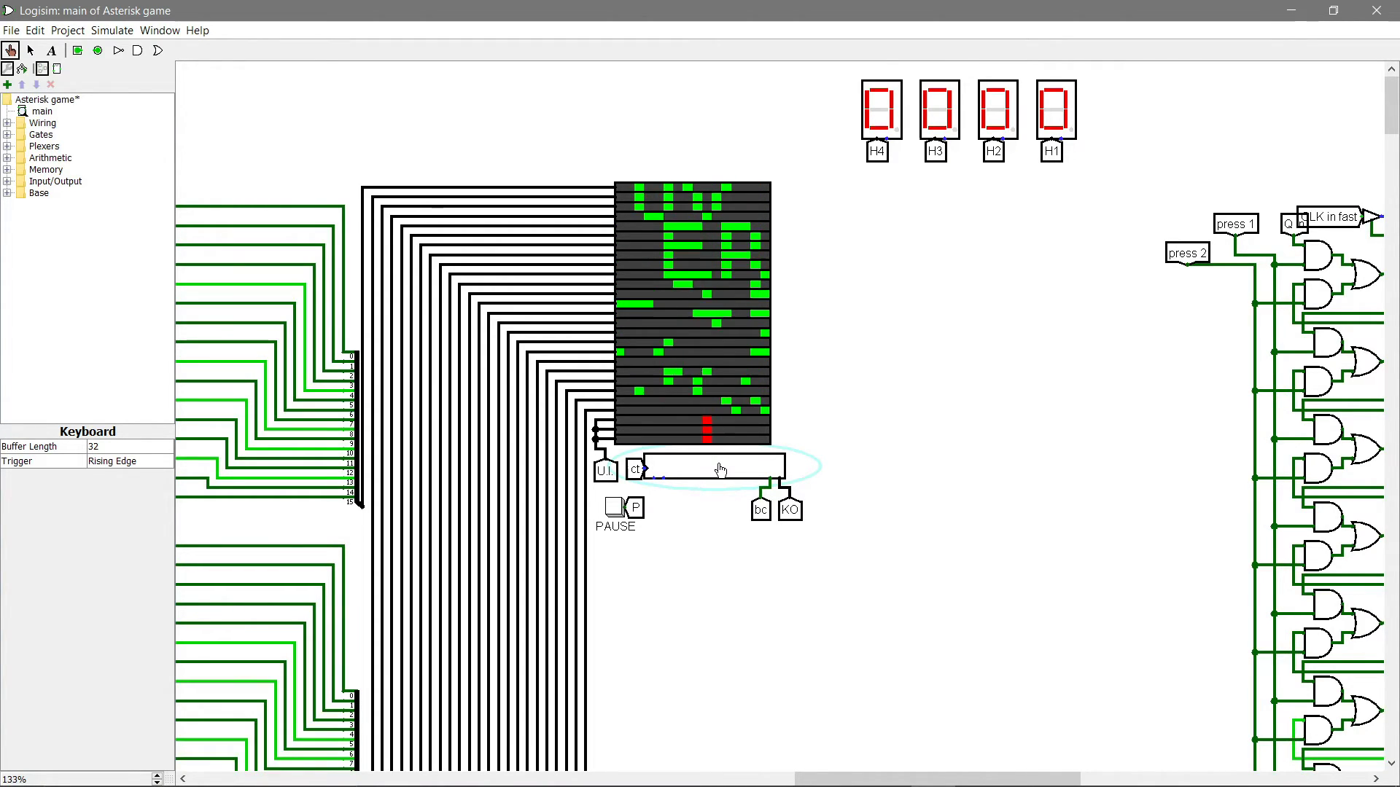
pyautogui.press('2')
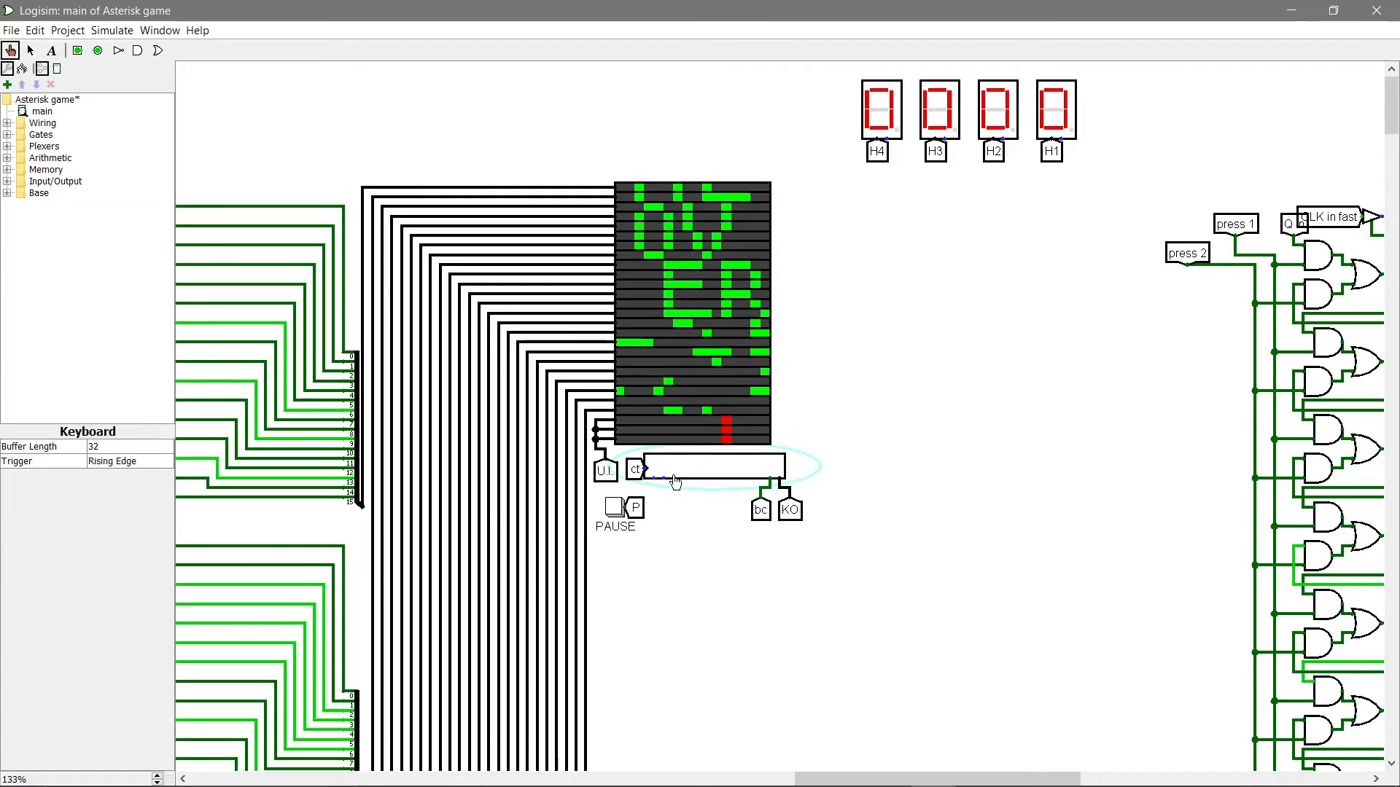
# Send repeated 1 inputs to drive the ship to the left edge of the LED matrix
pyautogui.press('1')
pyautogui.press('1')
pyautogui.press('1')
pyautogui.press('1')
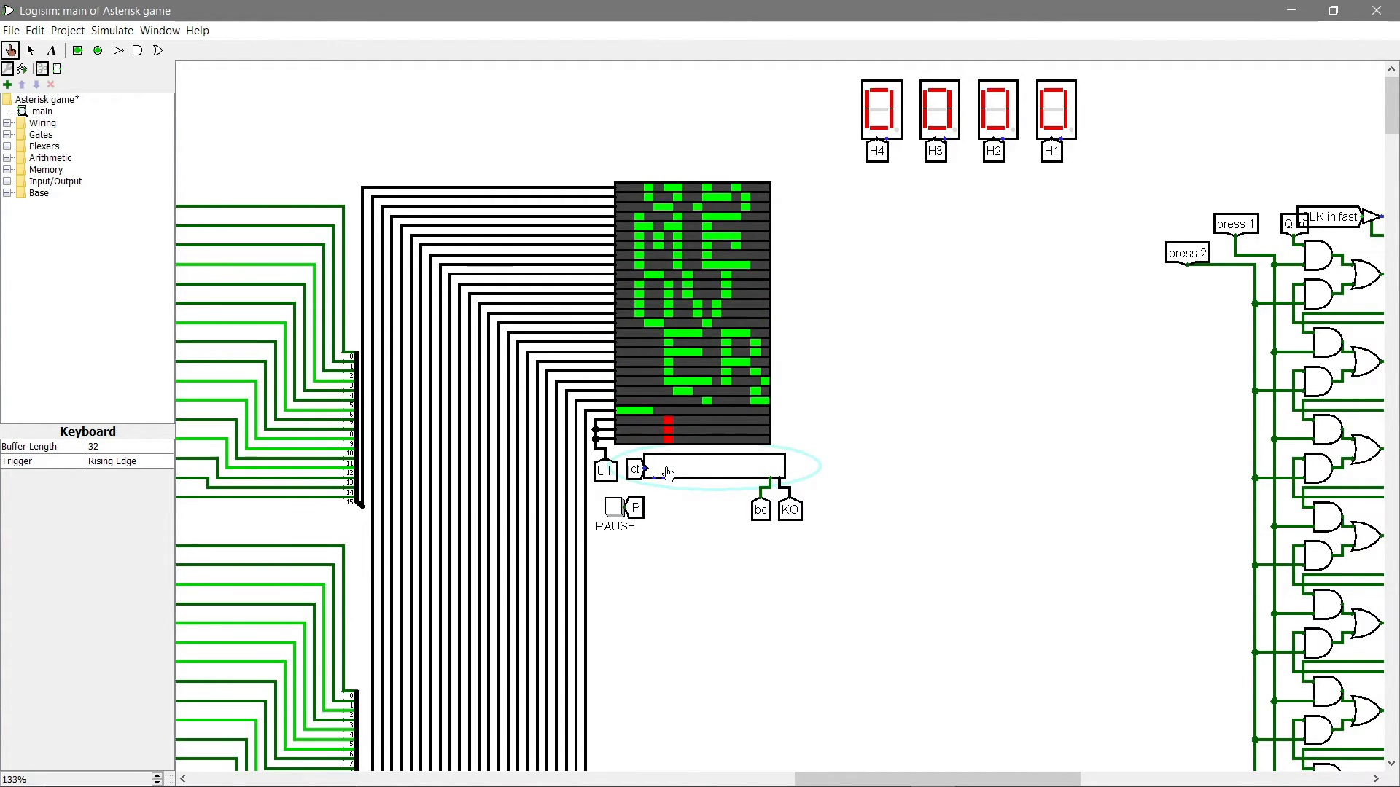
pyautogui.press('1')
pyautogui.press('1')
pyautogui.press('1')
pyautogui.press('1')
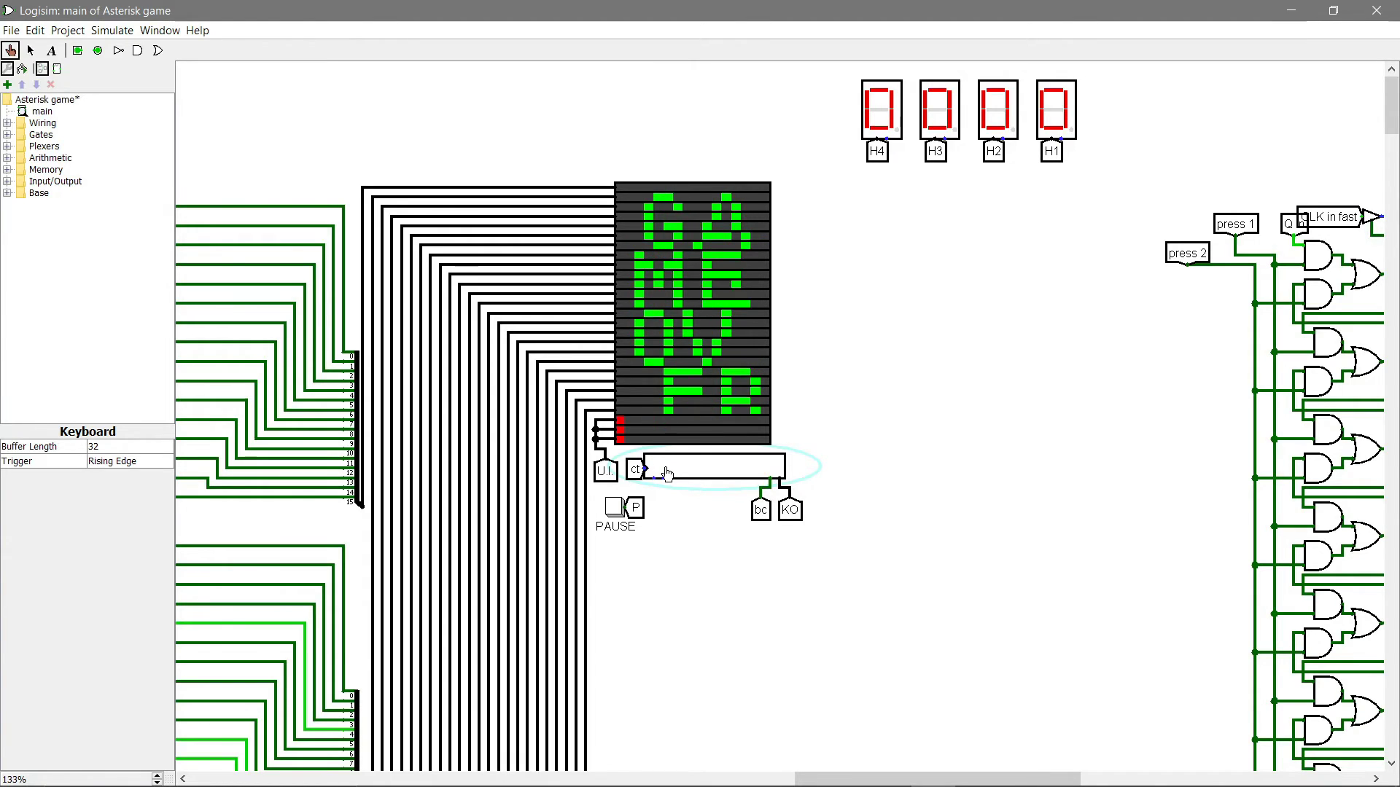
pyautogui.press('1')
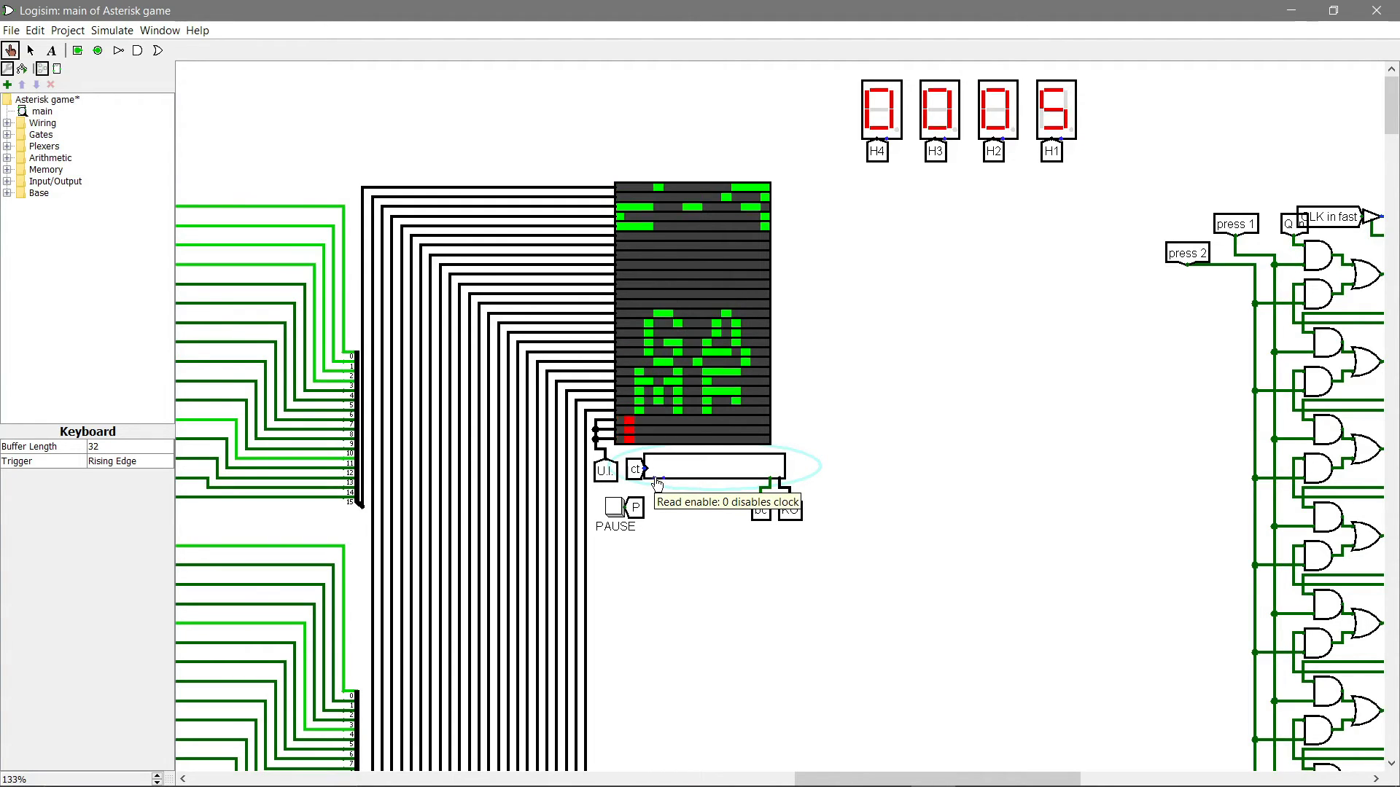
# Steer the ship across to the right side of the matrix using 2 and back to the left edge using 1
pyautogui.press('1')
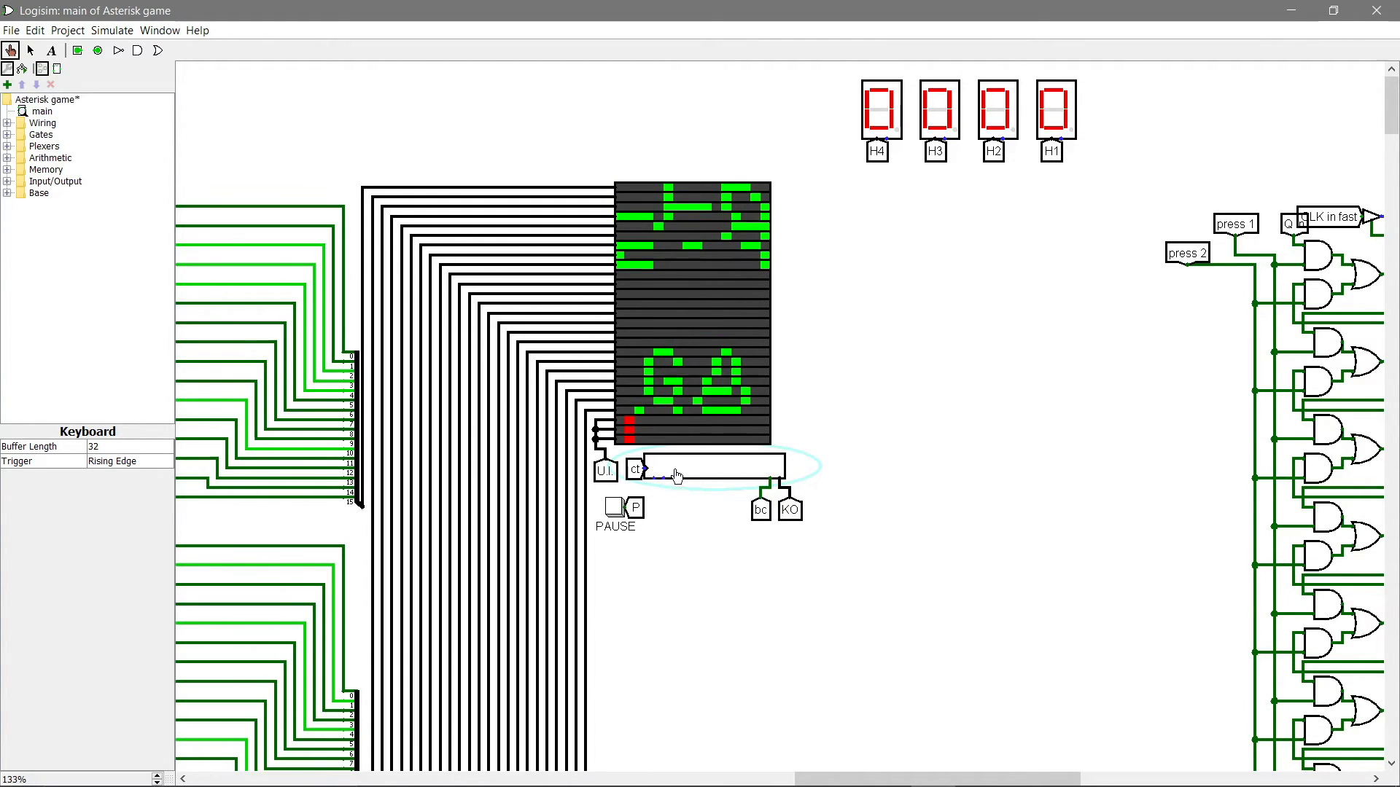
pyautogui.press('2')
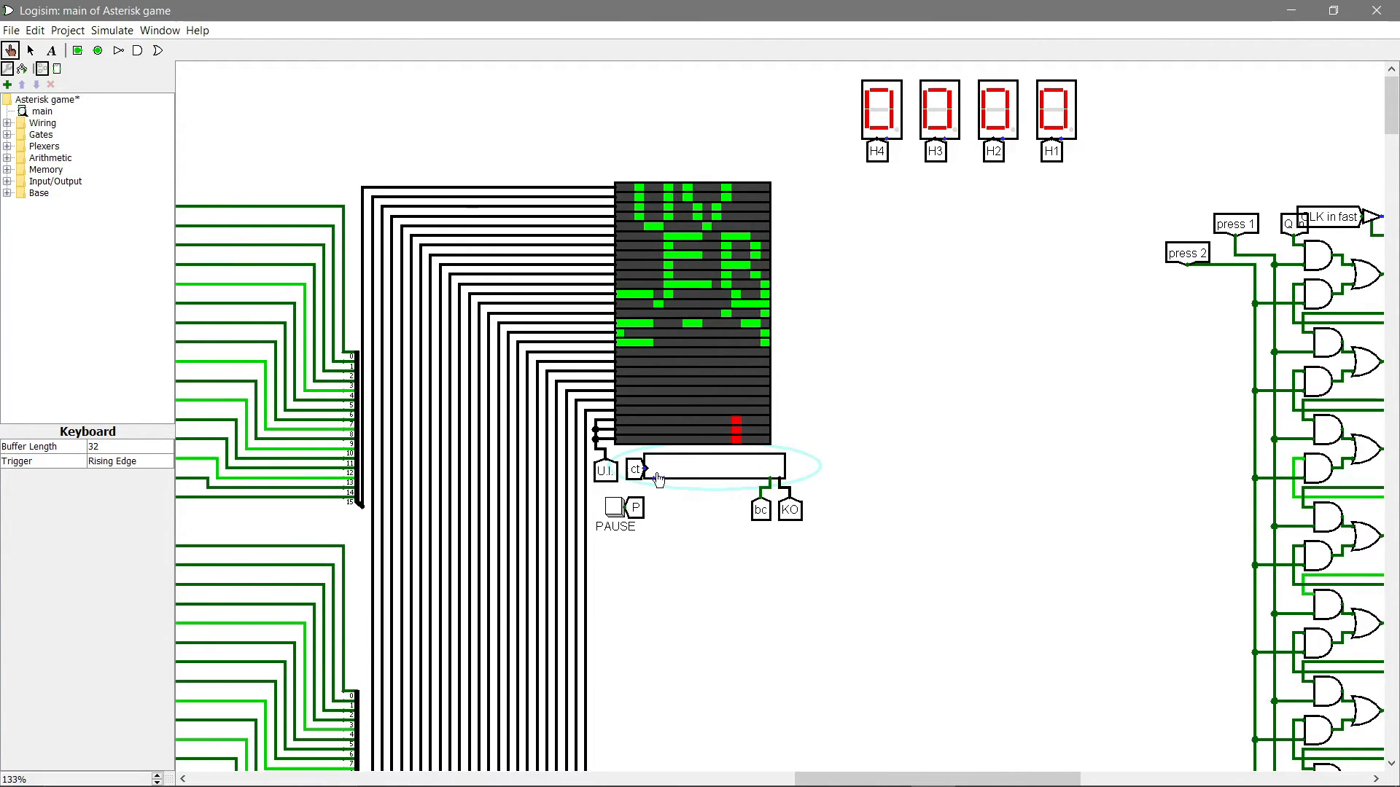
pyautogui.press('1')
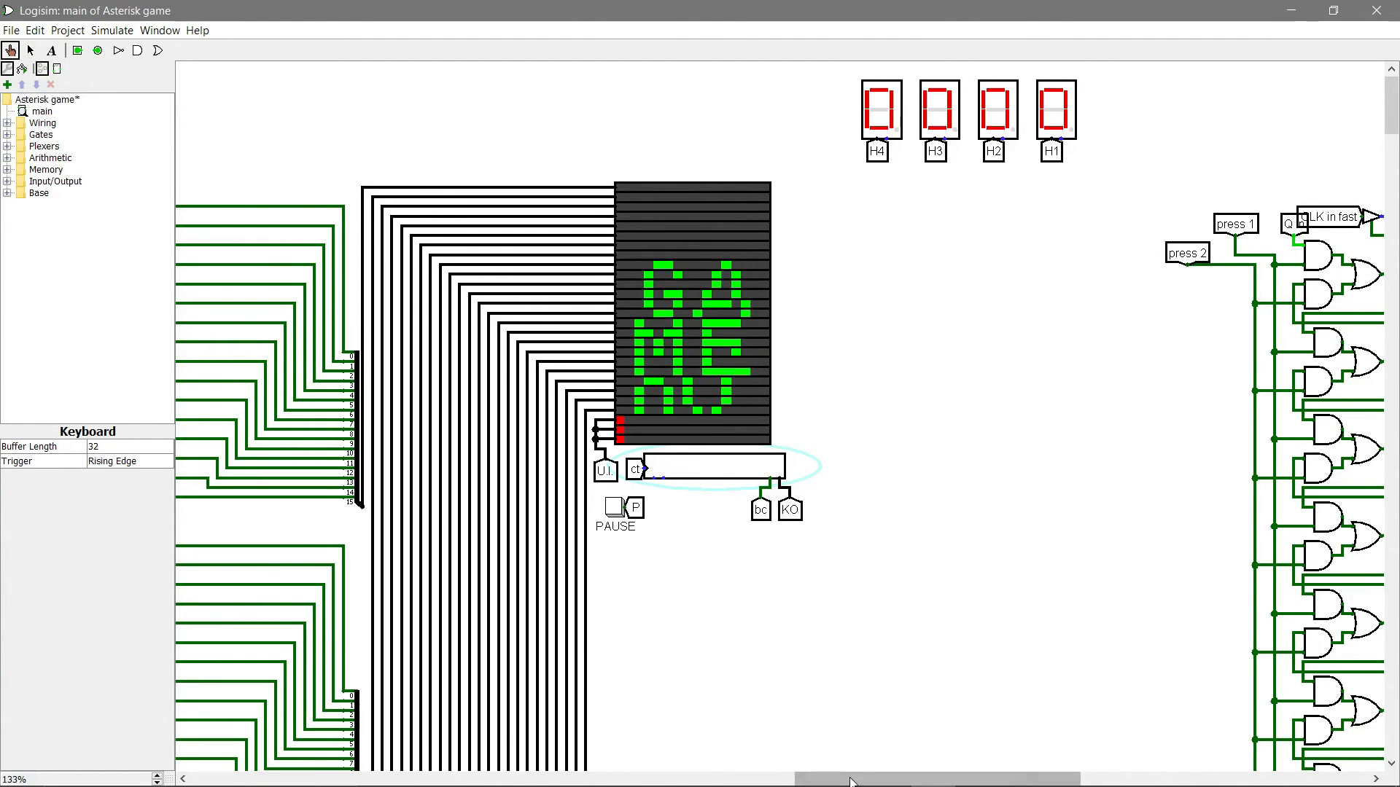
# Demonstrate a right move and a left move of the ship from the matrix's left edge, with the press tunnels in view
pyautogui.moveTo(859, 779); pyautogui.dragTo(1045, 775)
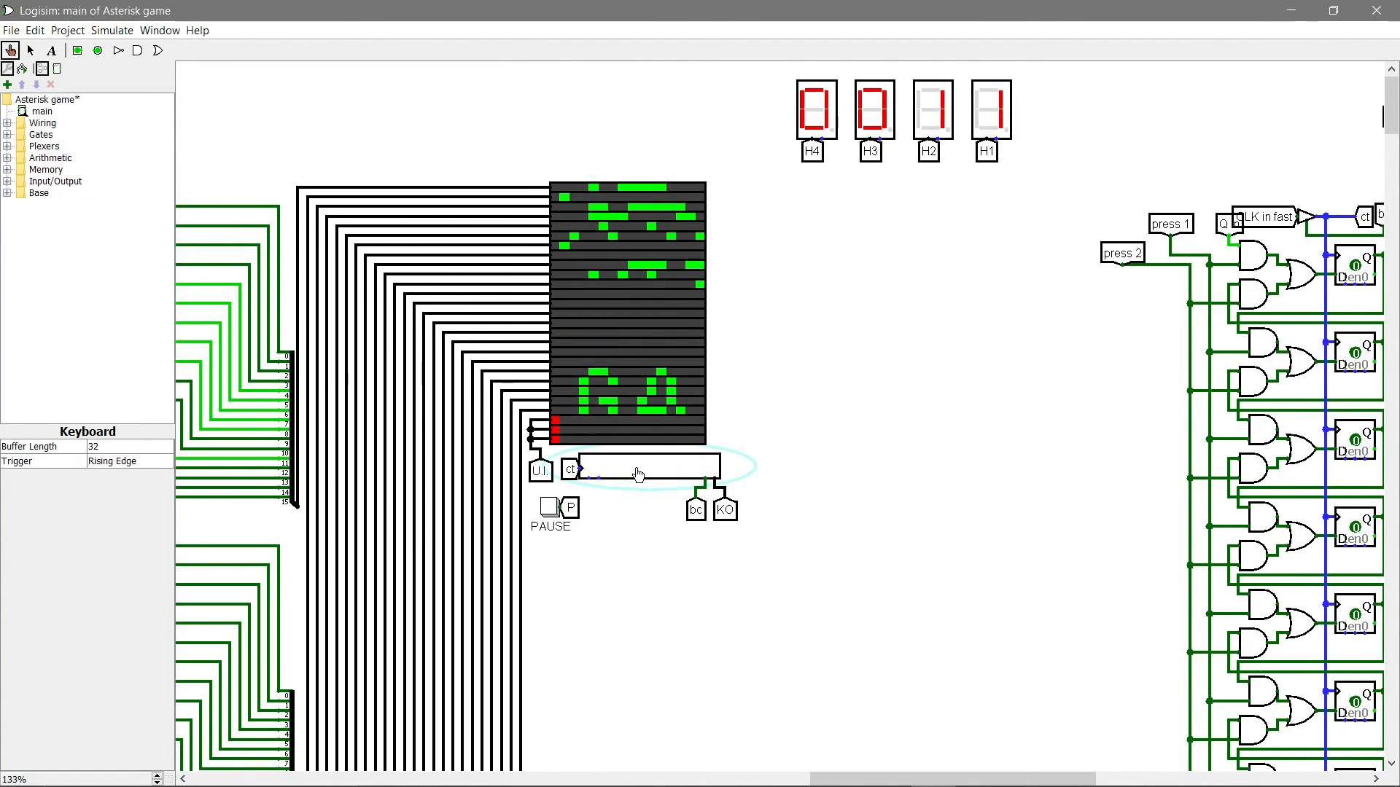
pyautogui.press('d')
pyautogui.press('d')
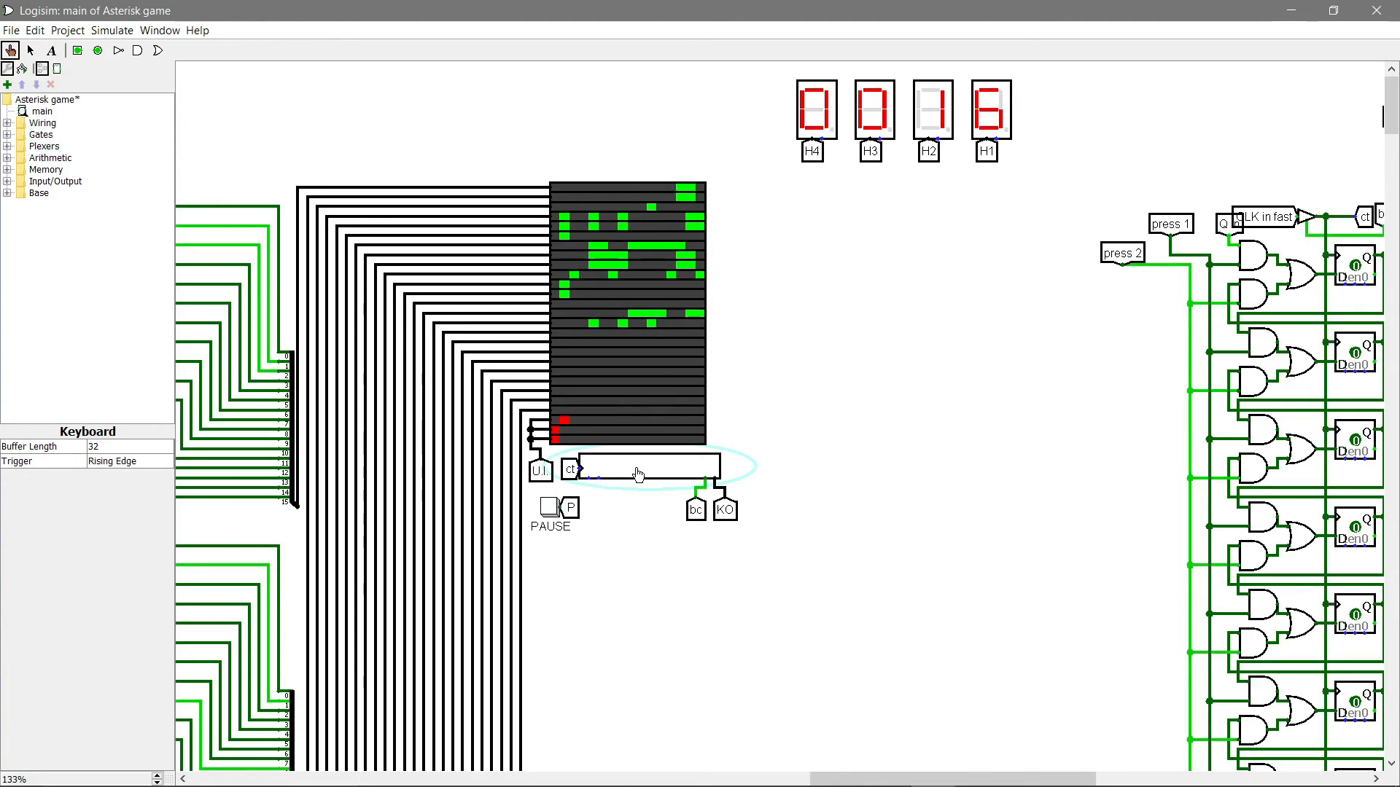
pyautogui.press('a')
pyautogui.press('a')
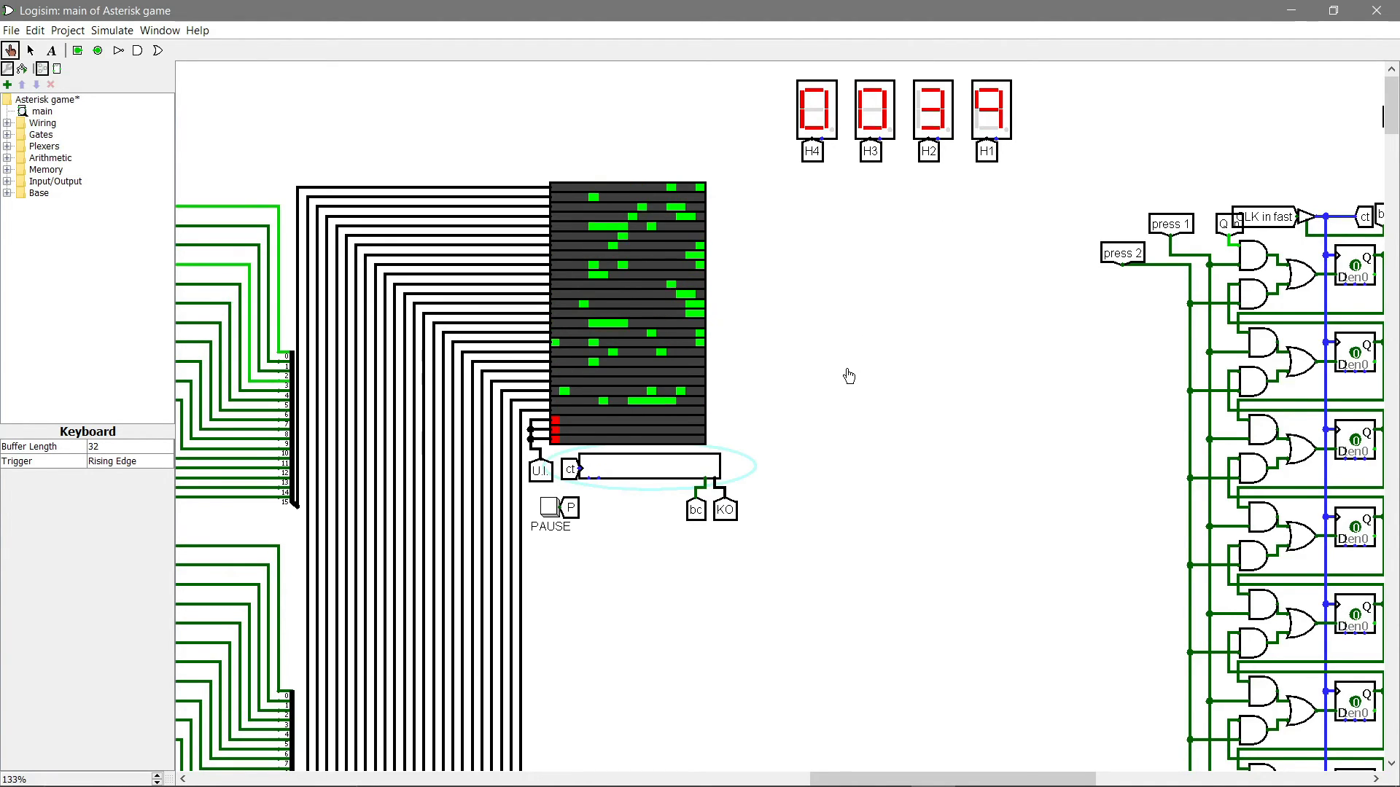
# Move the ship two columns right with 2 inputs and one column back left with 1
pyautogui.press('2')
pyautogui.press('2')
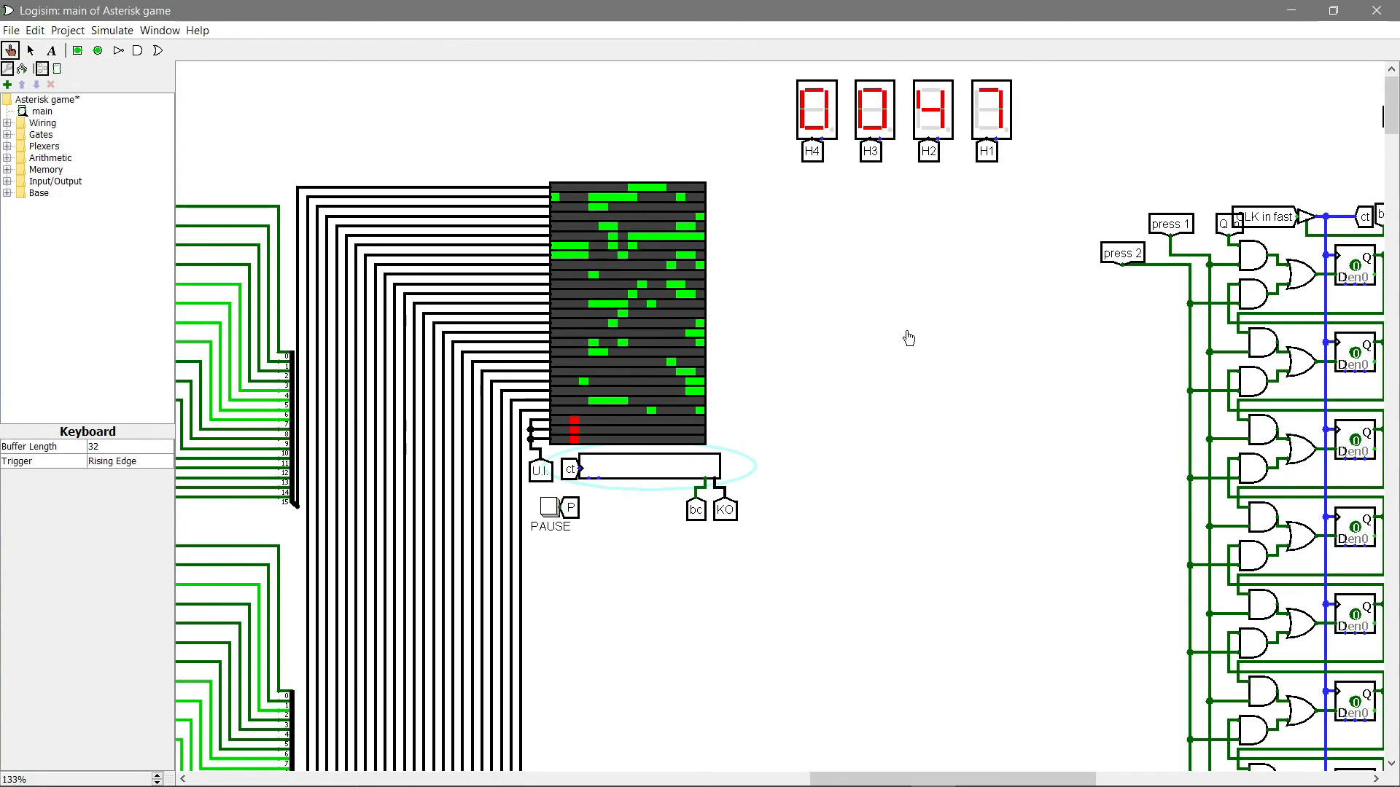
pyautogui.press('1')
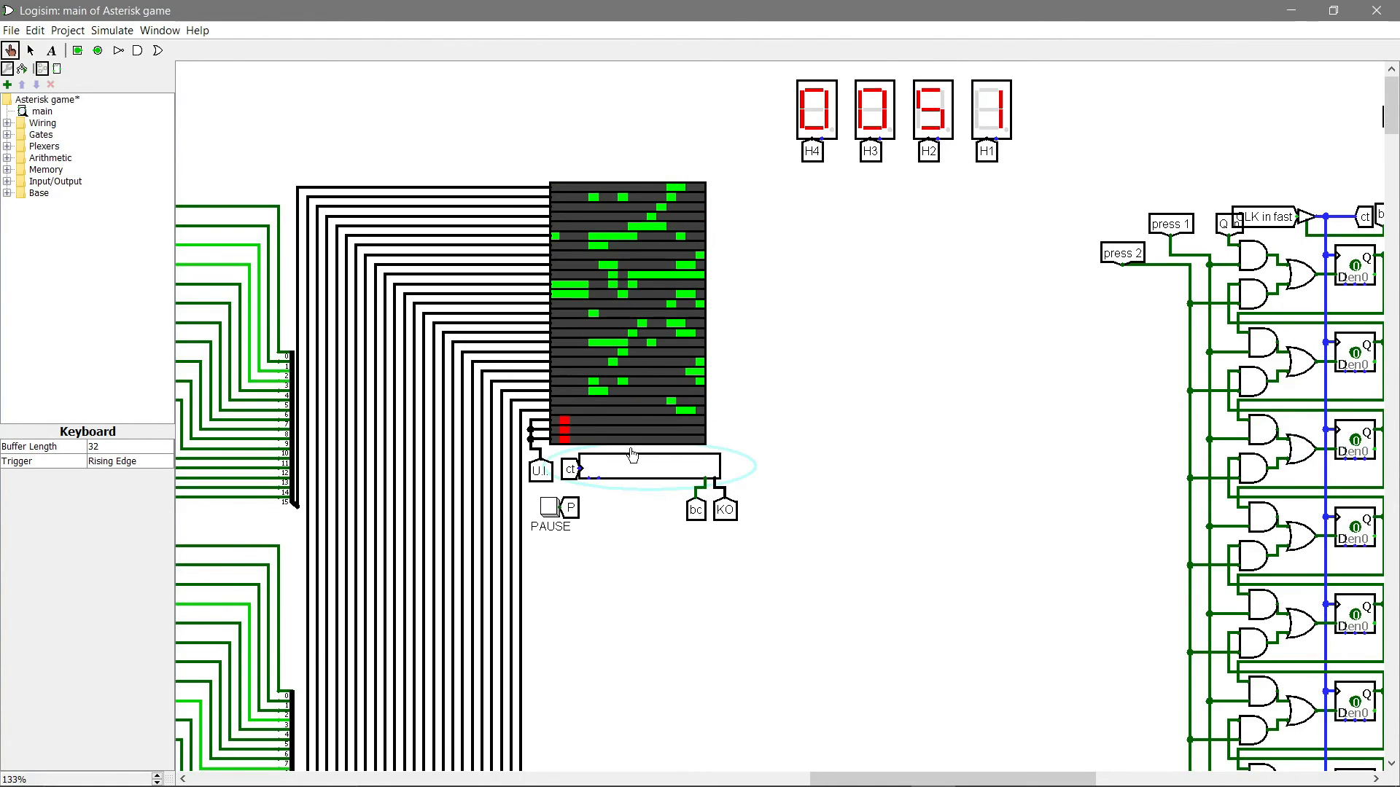
# Queue 212121212 in the Keyboard component while the game is paused, and resume play
pyautogui.click(549, 510)
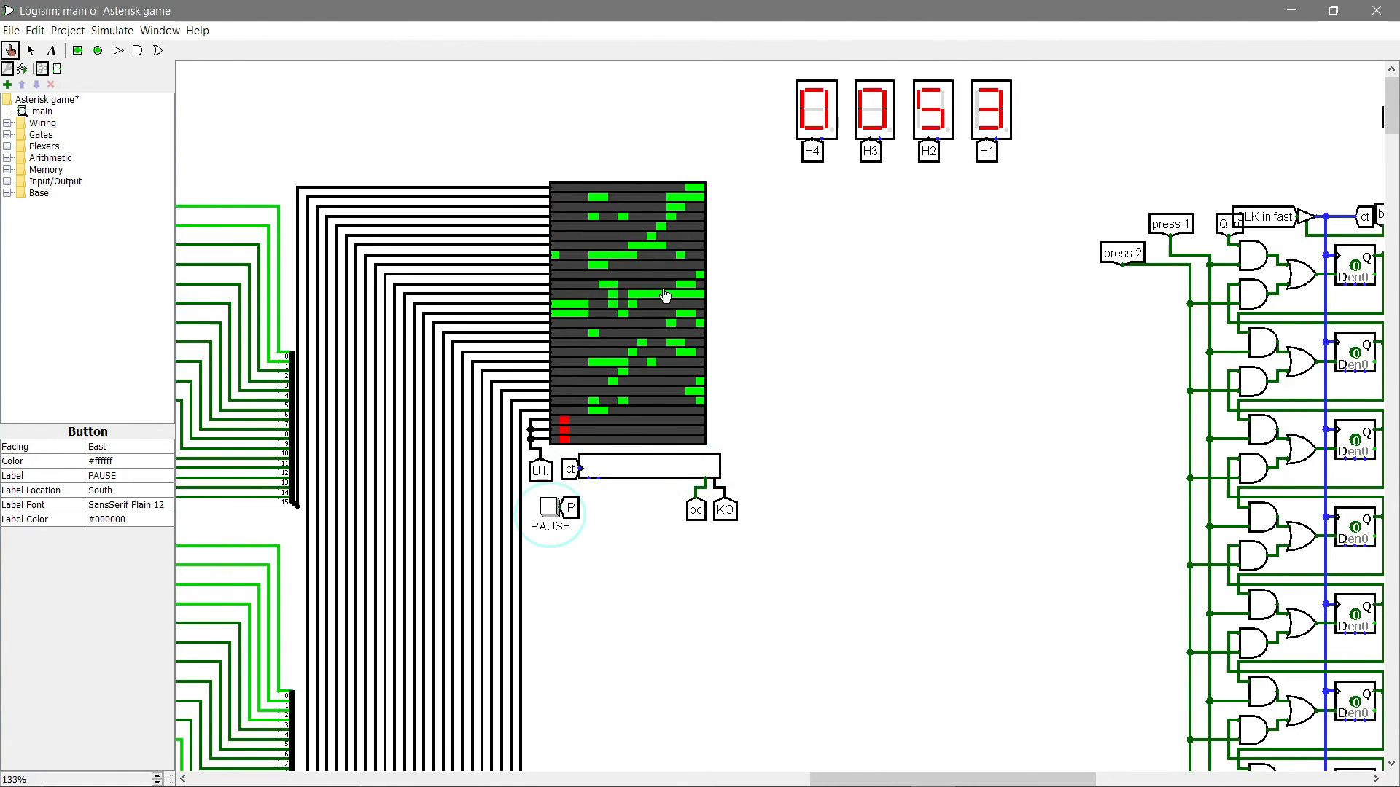
pyautogui.click(633, 473)
pyautogui.press('2')
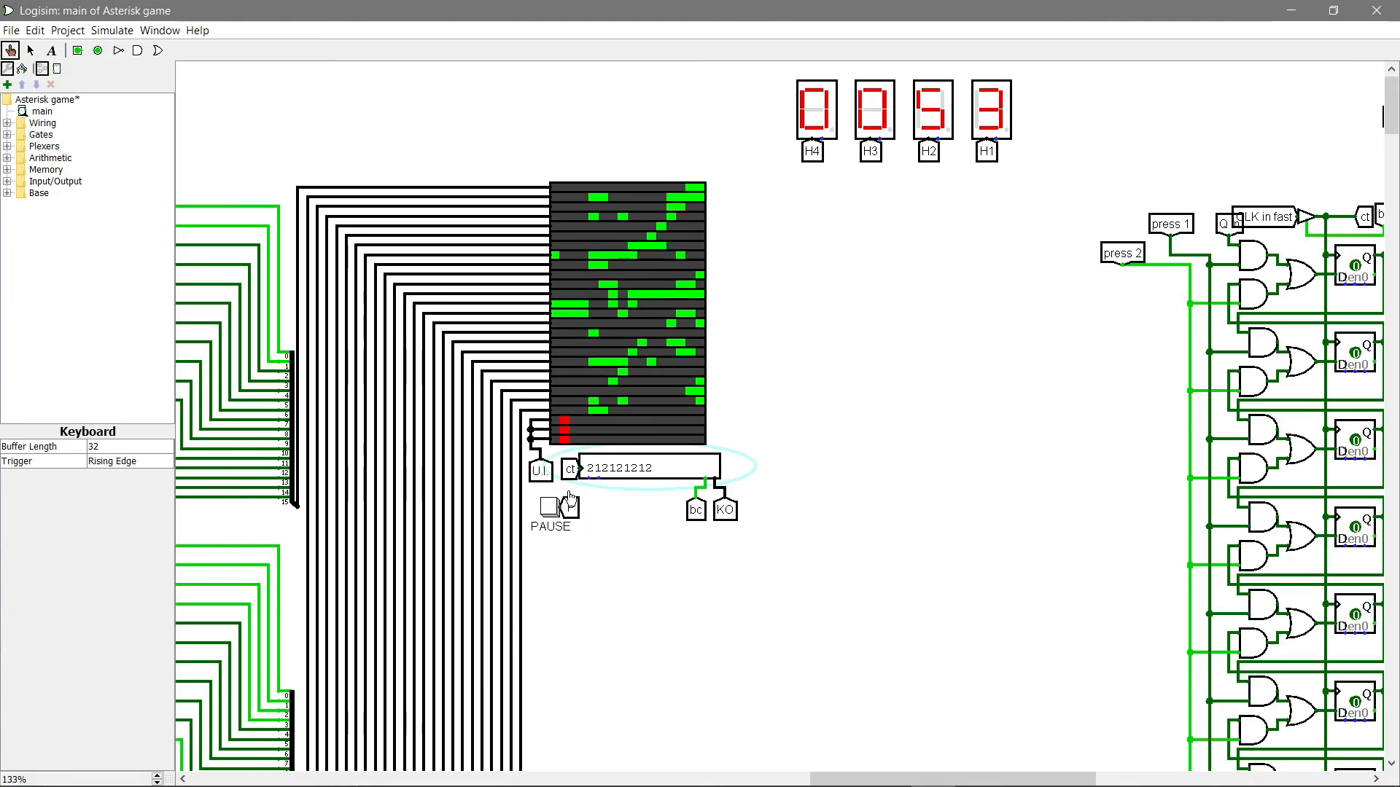
pyautogui.click(550, 510)
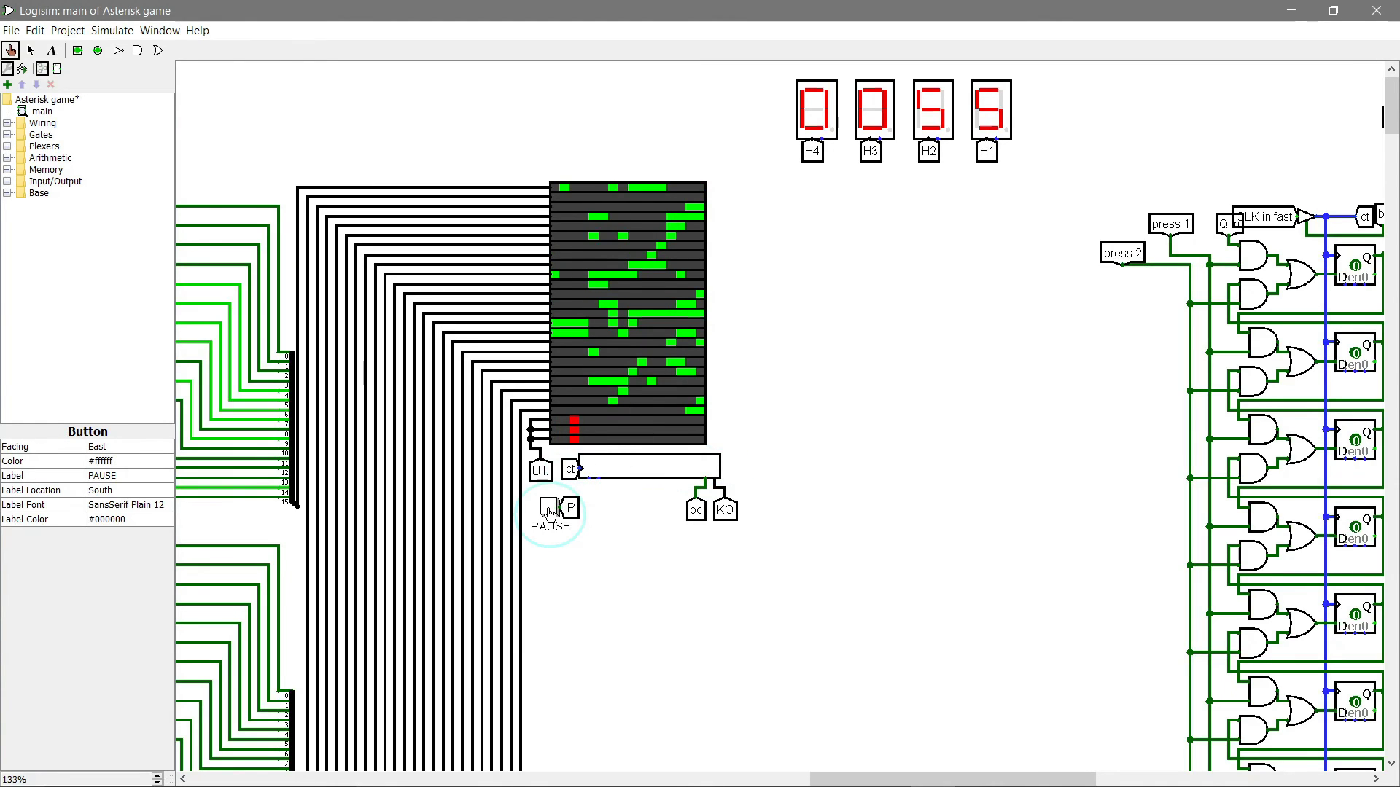
# Fill the Keyboard component's buffer with a longer alternating run of 1s and 2s, and resume the paused game
pyautogui.click(639, 474)
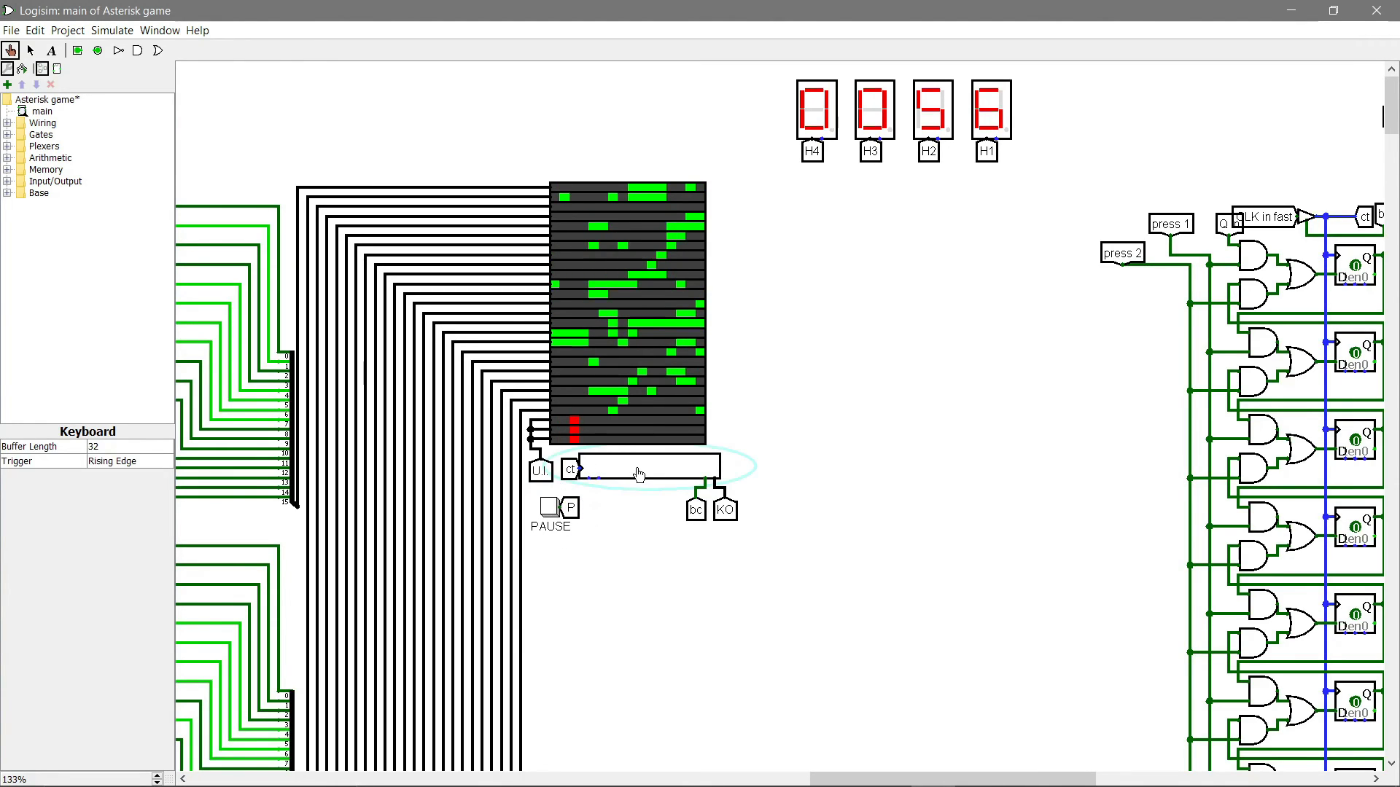
pyautogui.write('1..212121212121212')
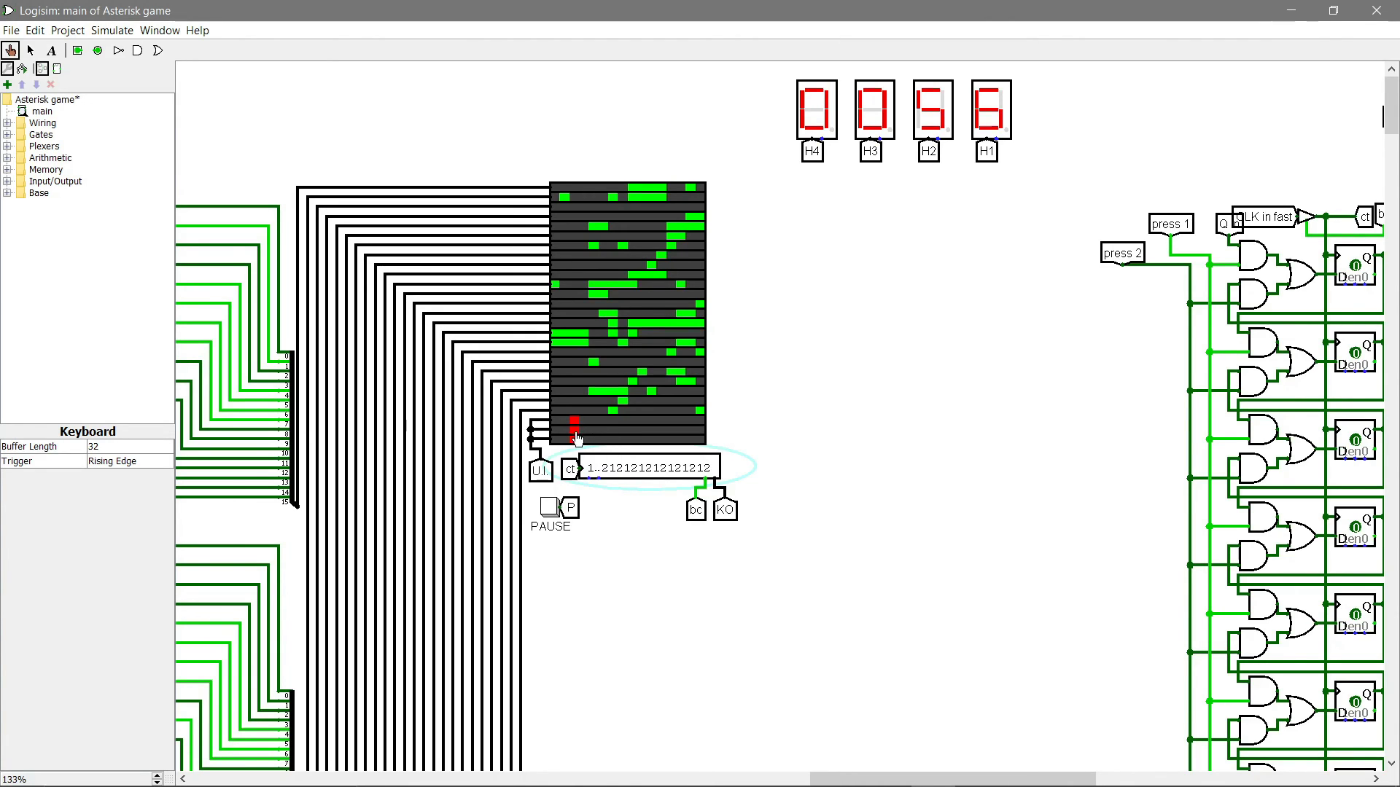
pyautogui.click(552, 508)
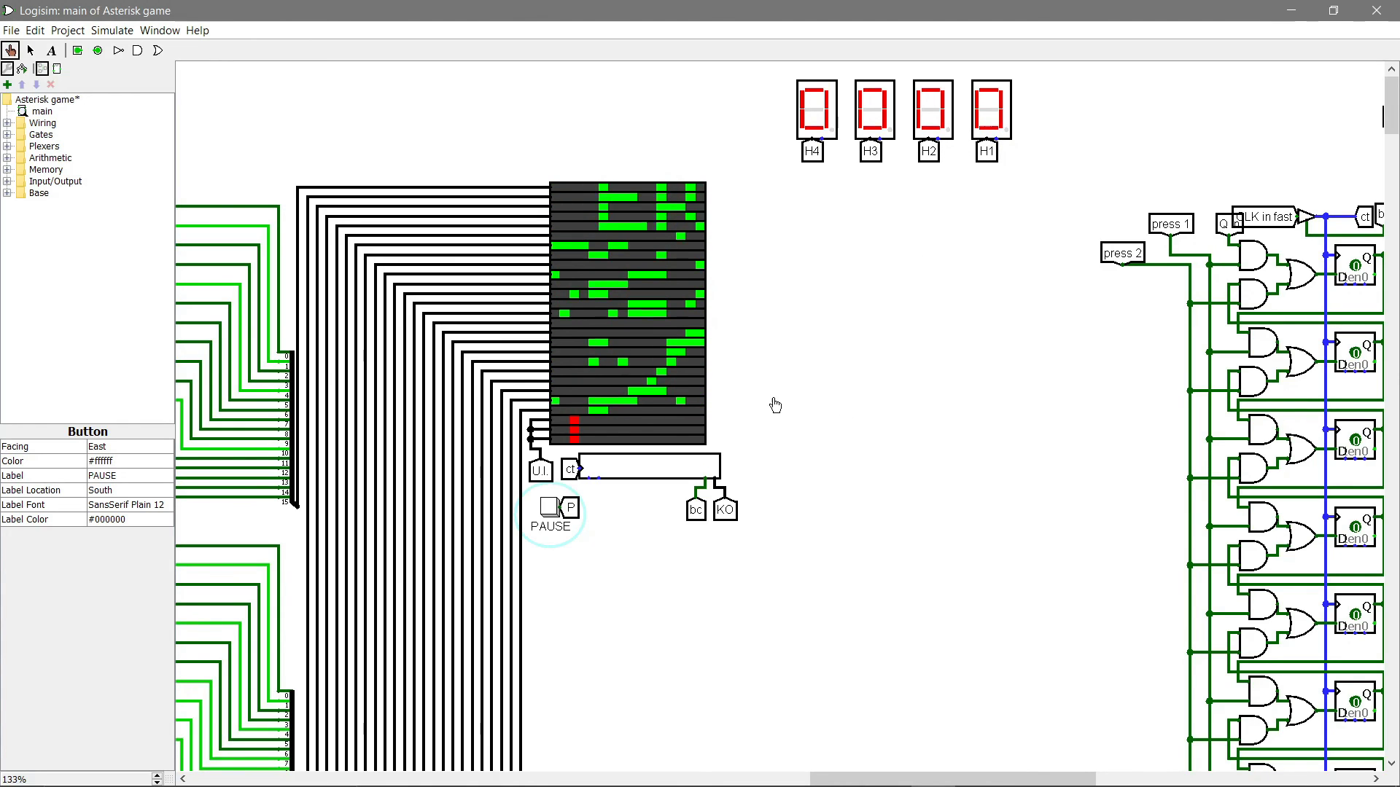
# Return input focus to the Keyboard component and steer the ship to the matrix's left edge
pyautogui.click(651, 474)
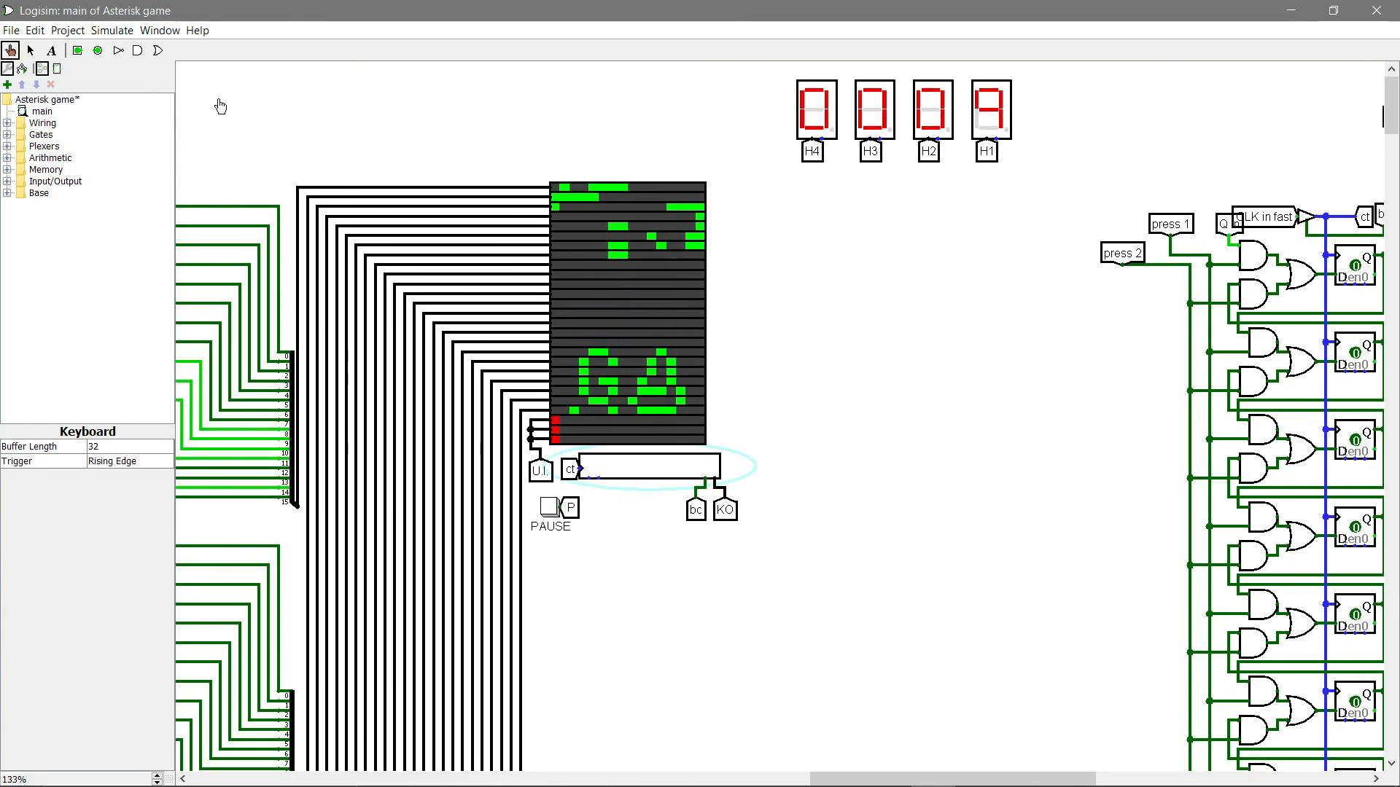
pyautogui.click(11, 30)
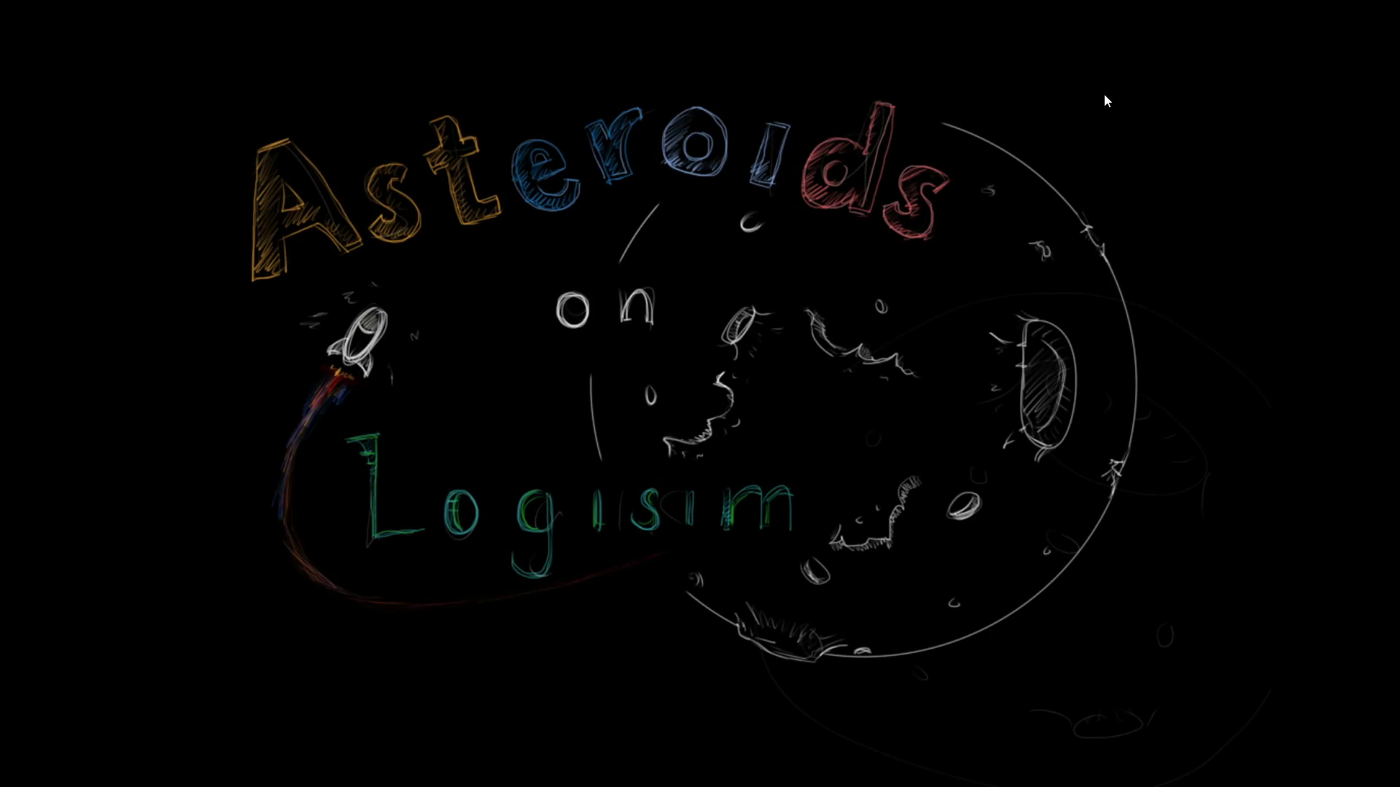